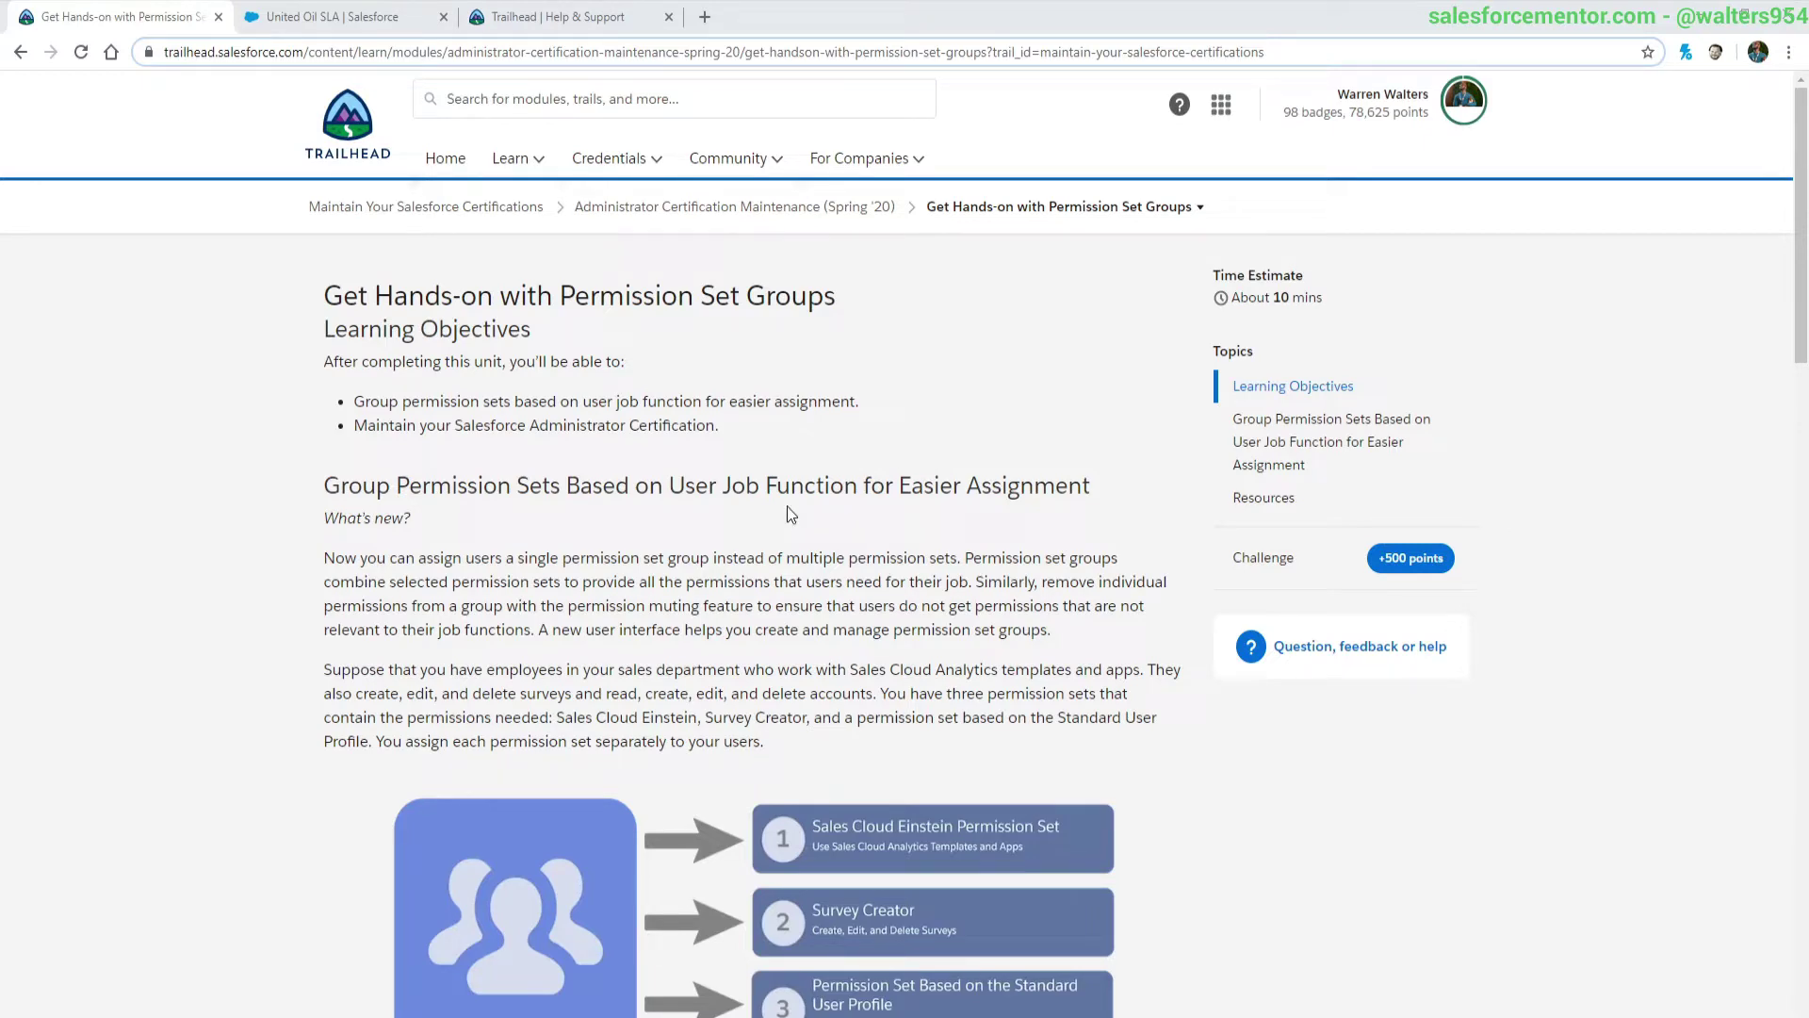
# Step: Scroll the Trailhead unit past the Sales Staff Users diagram to the How does it work? section
pyautogui.scroll(-3, 790, 514)
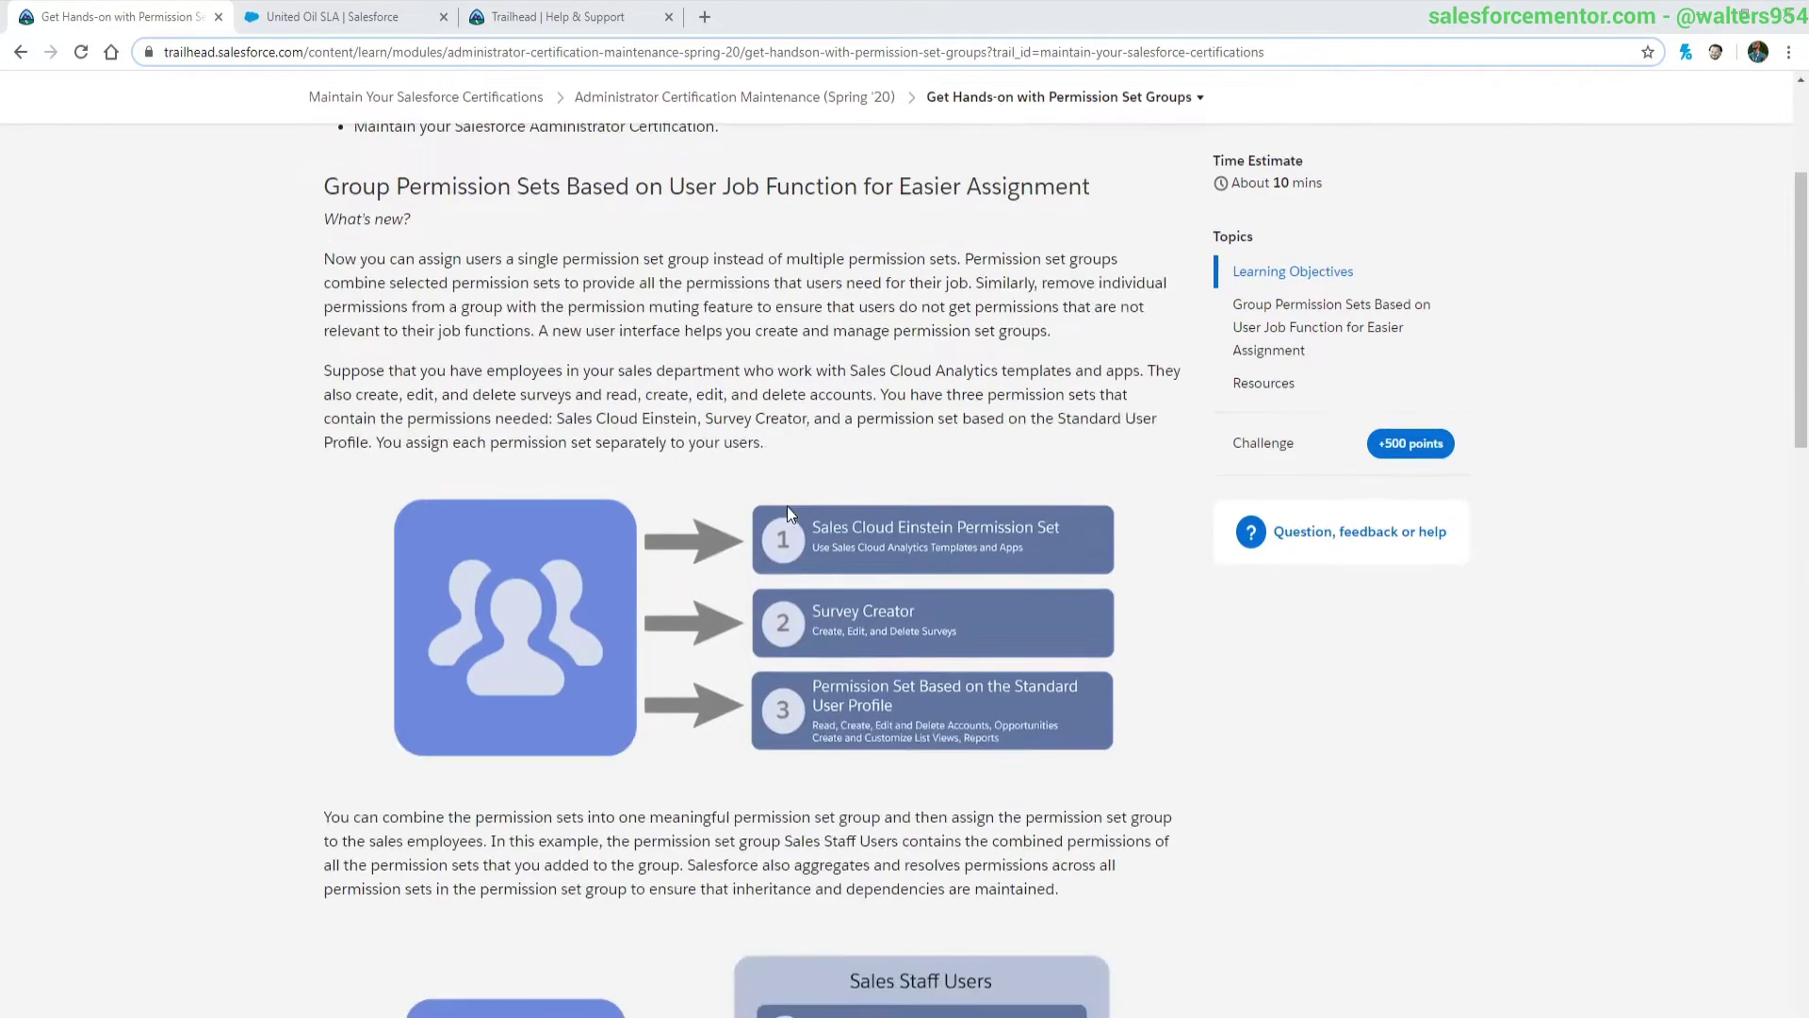
pyautogui.scroll(-4, 788, 506)
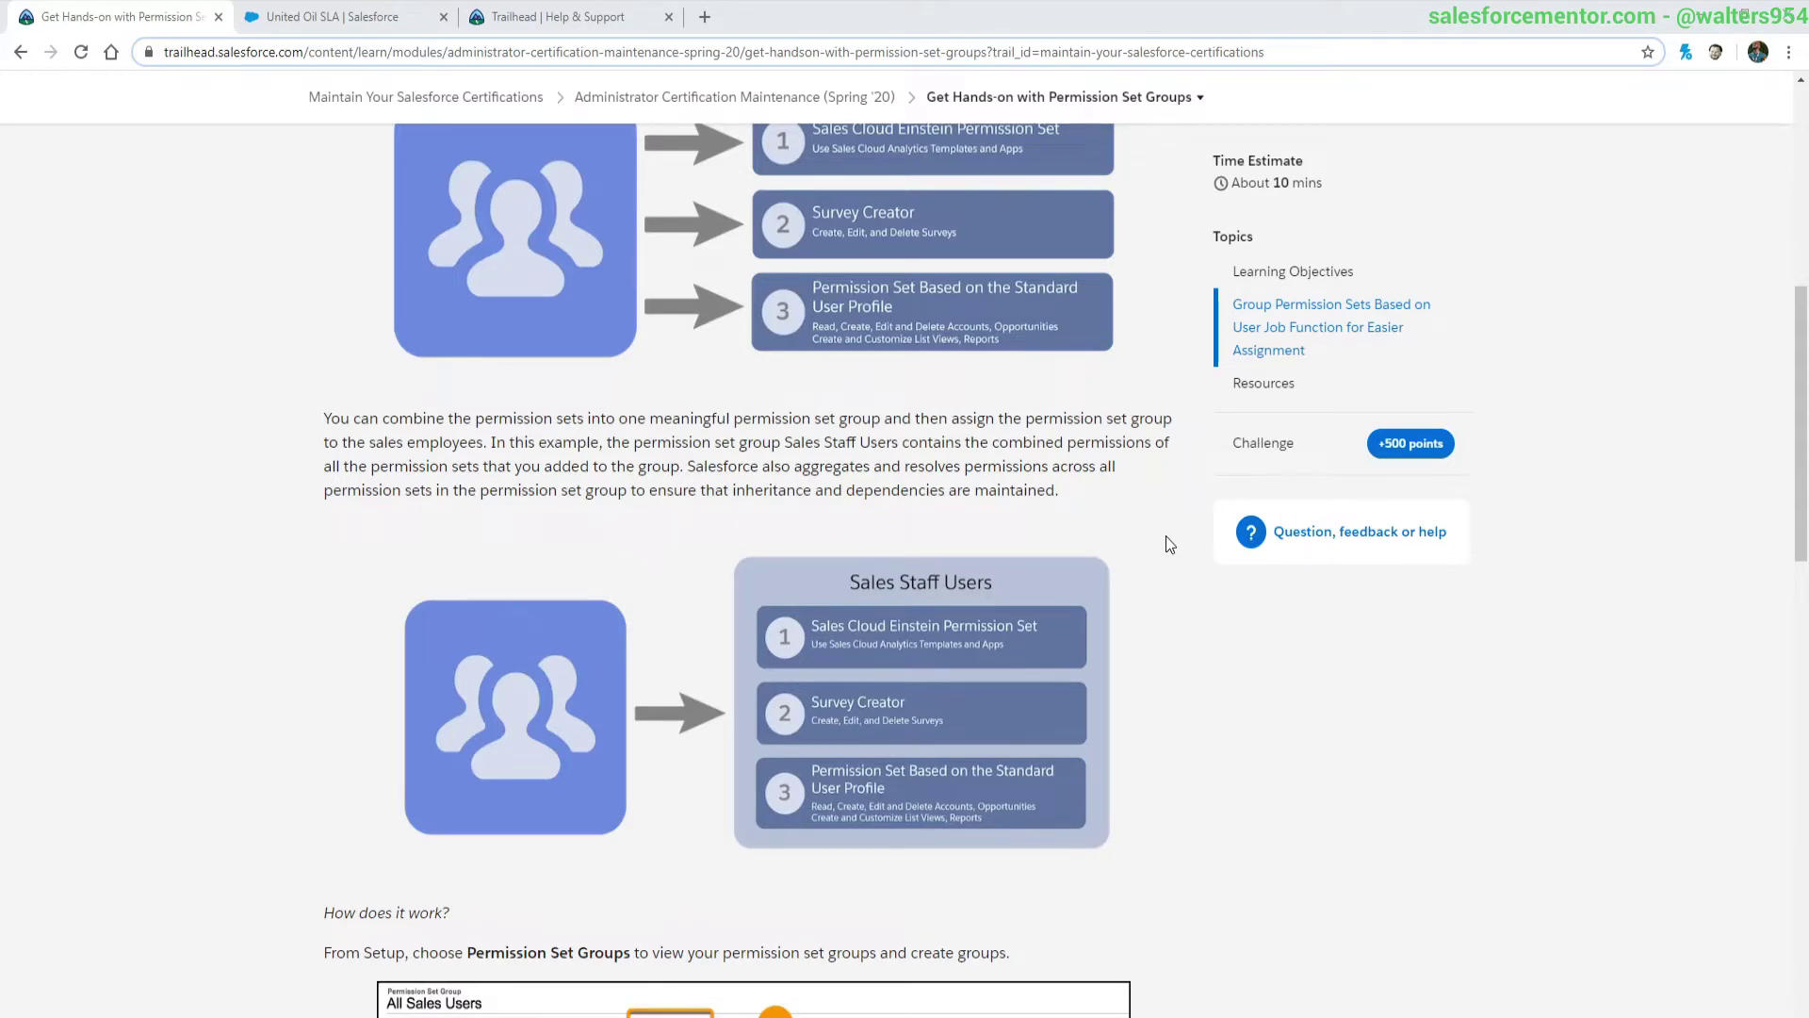
pyautogui.scroll(-4, 1167, 563)
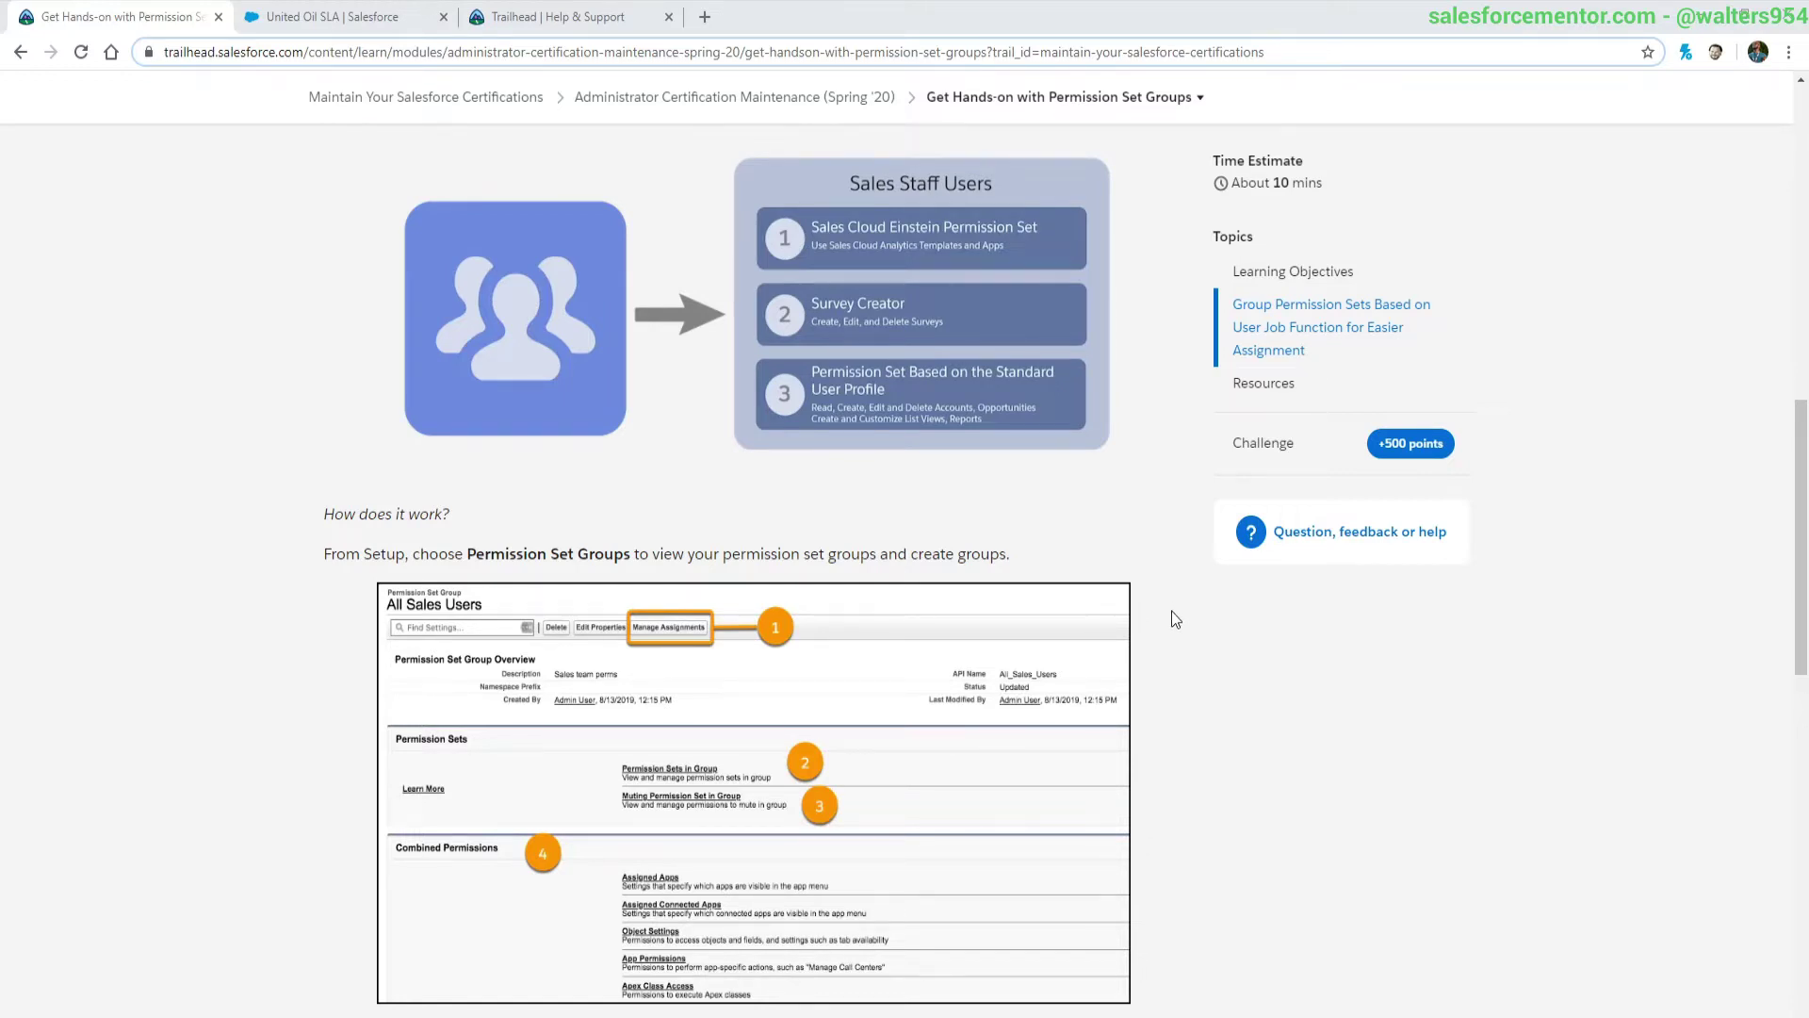
pyautogui.scroll(-7, 1178, 636)
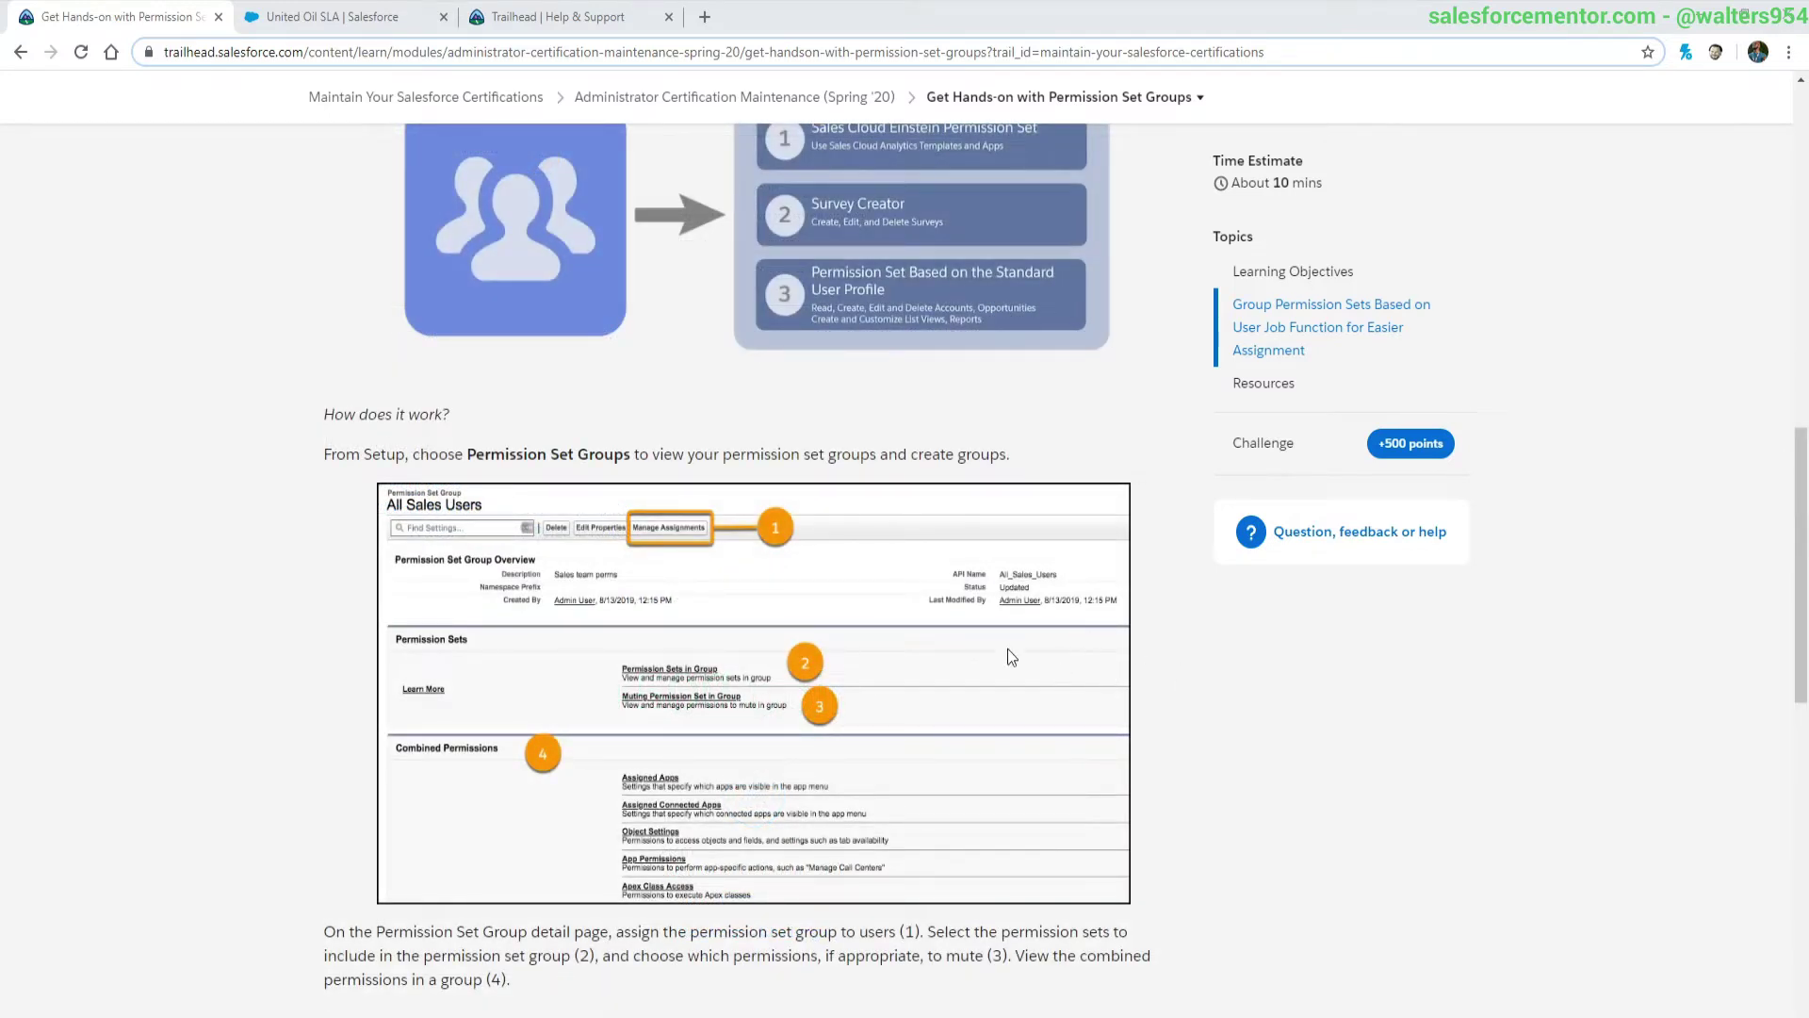
# Step: In the Salesforce org, open the Permission Sets page through Quick Find 'permiss'
pyautogui.click(319, 14)
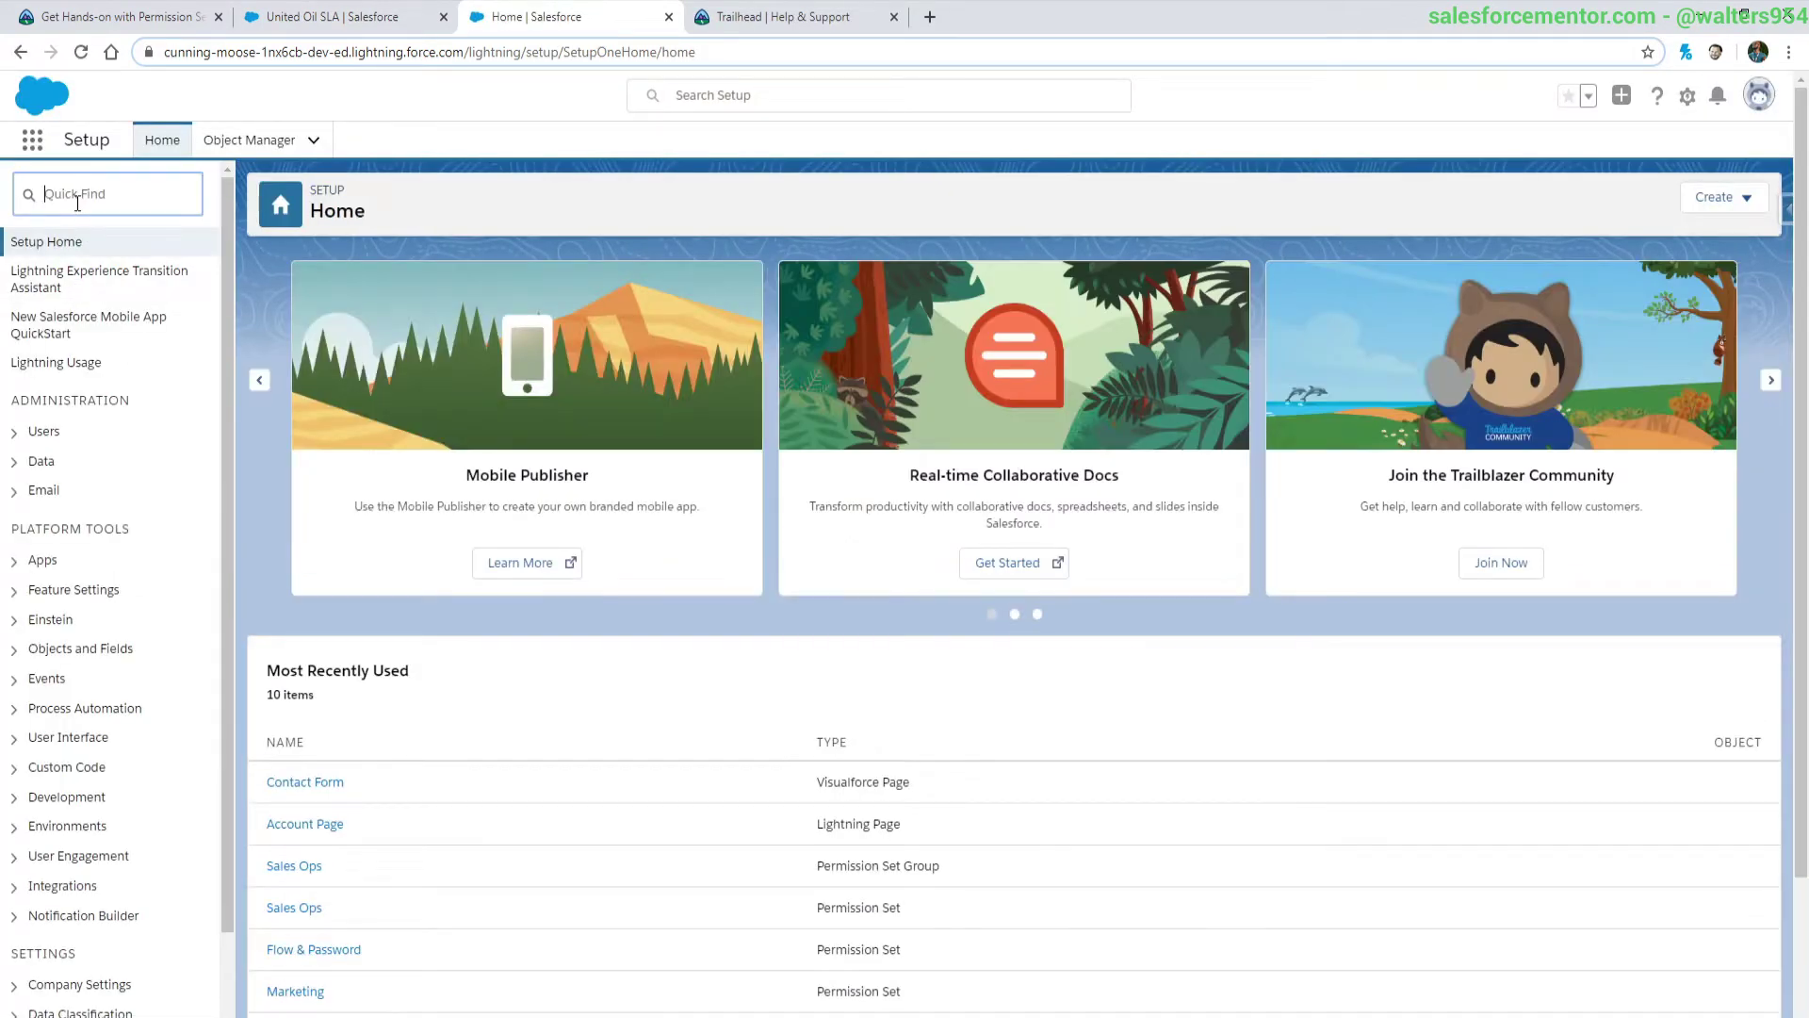
pyautogui.write('permiss')
pyautogui.click(83, 301)
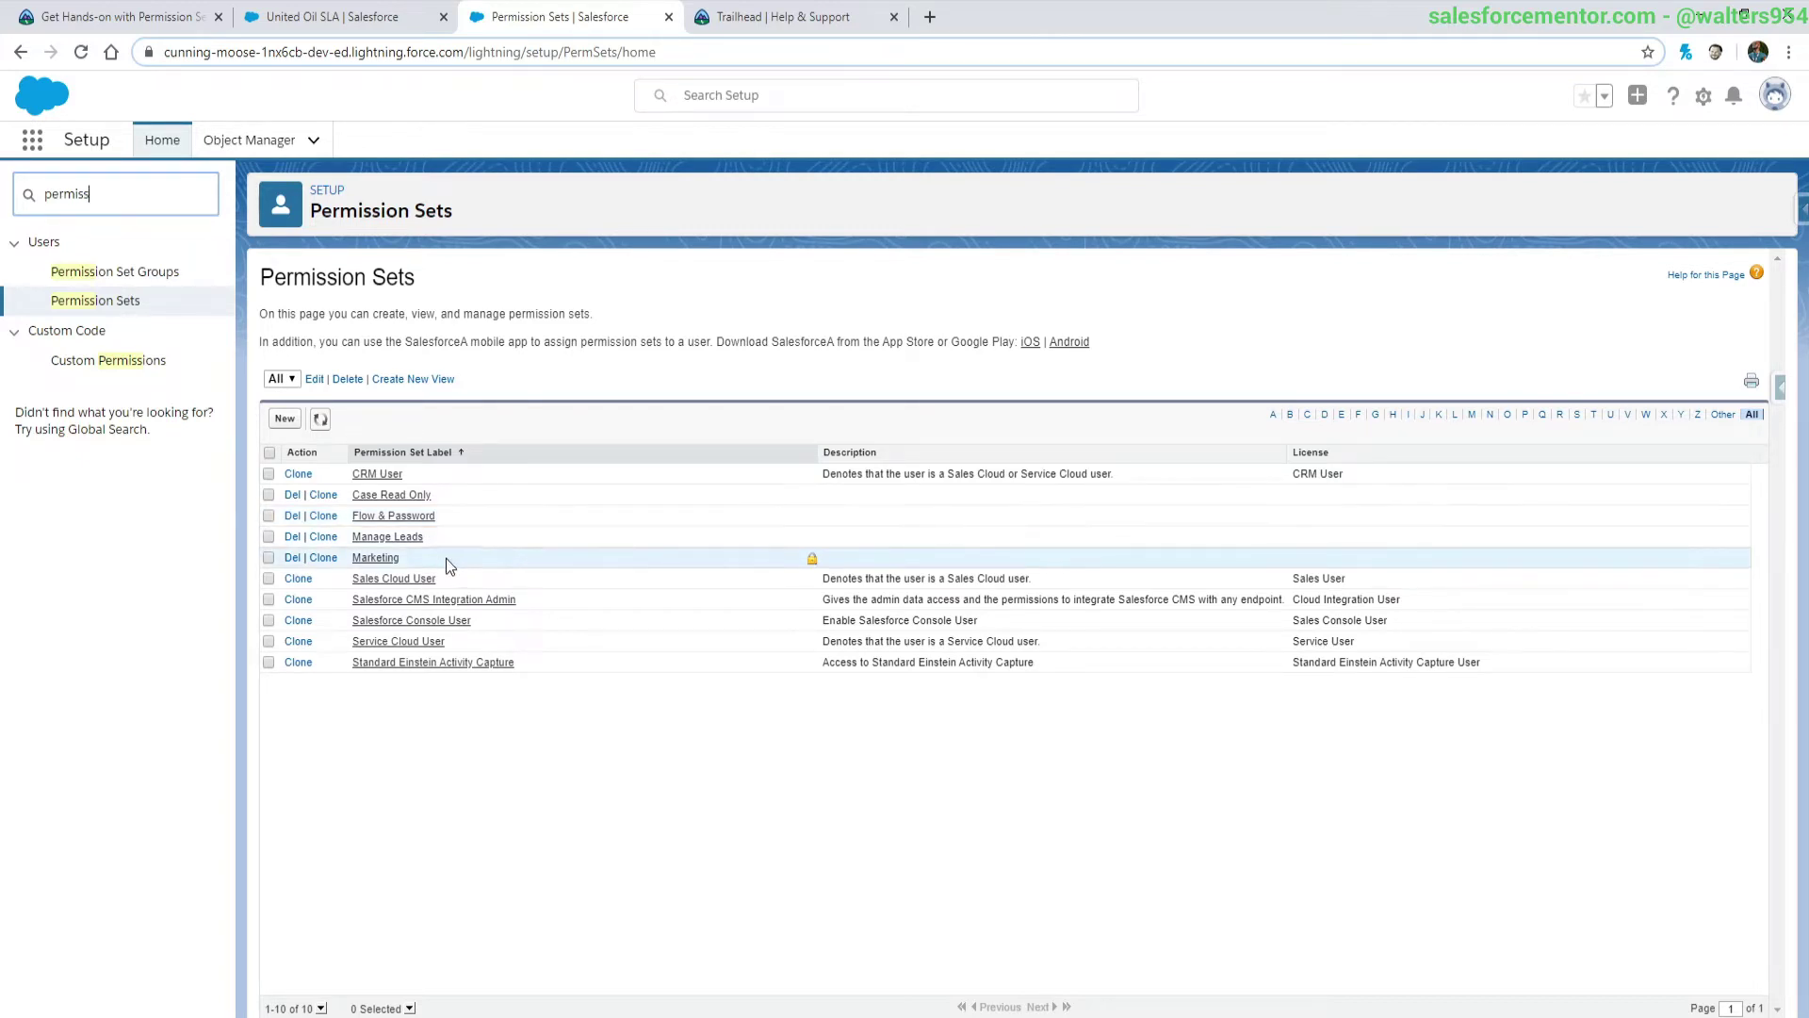
pyautogui.click(162, 266)
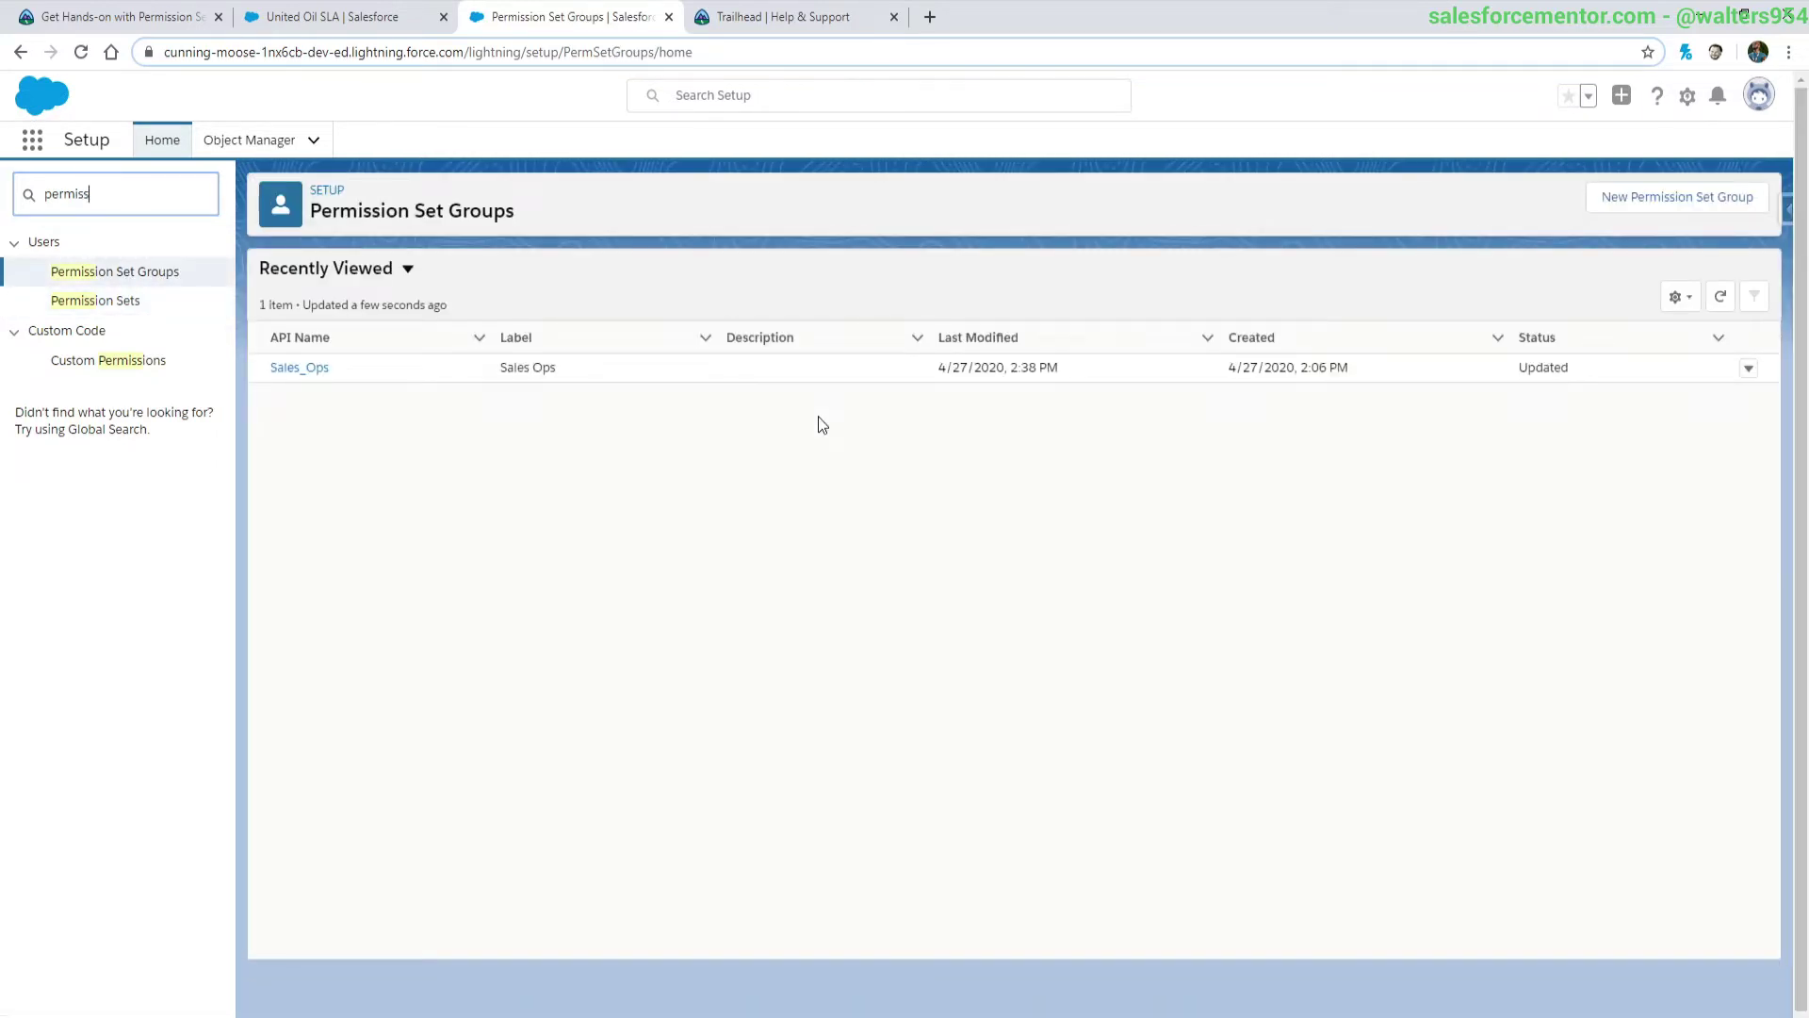
pyautogui.click(110, 302)
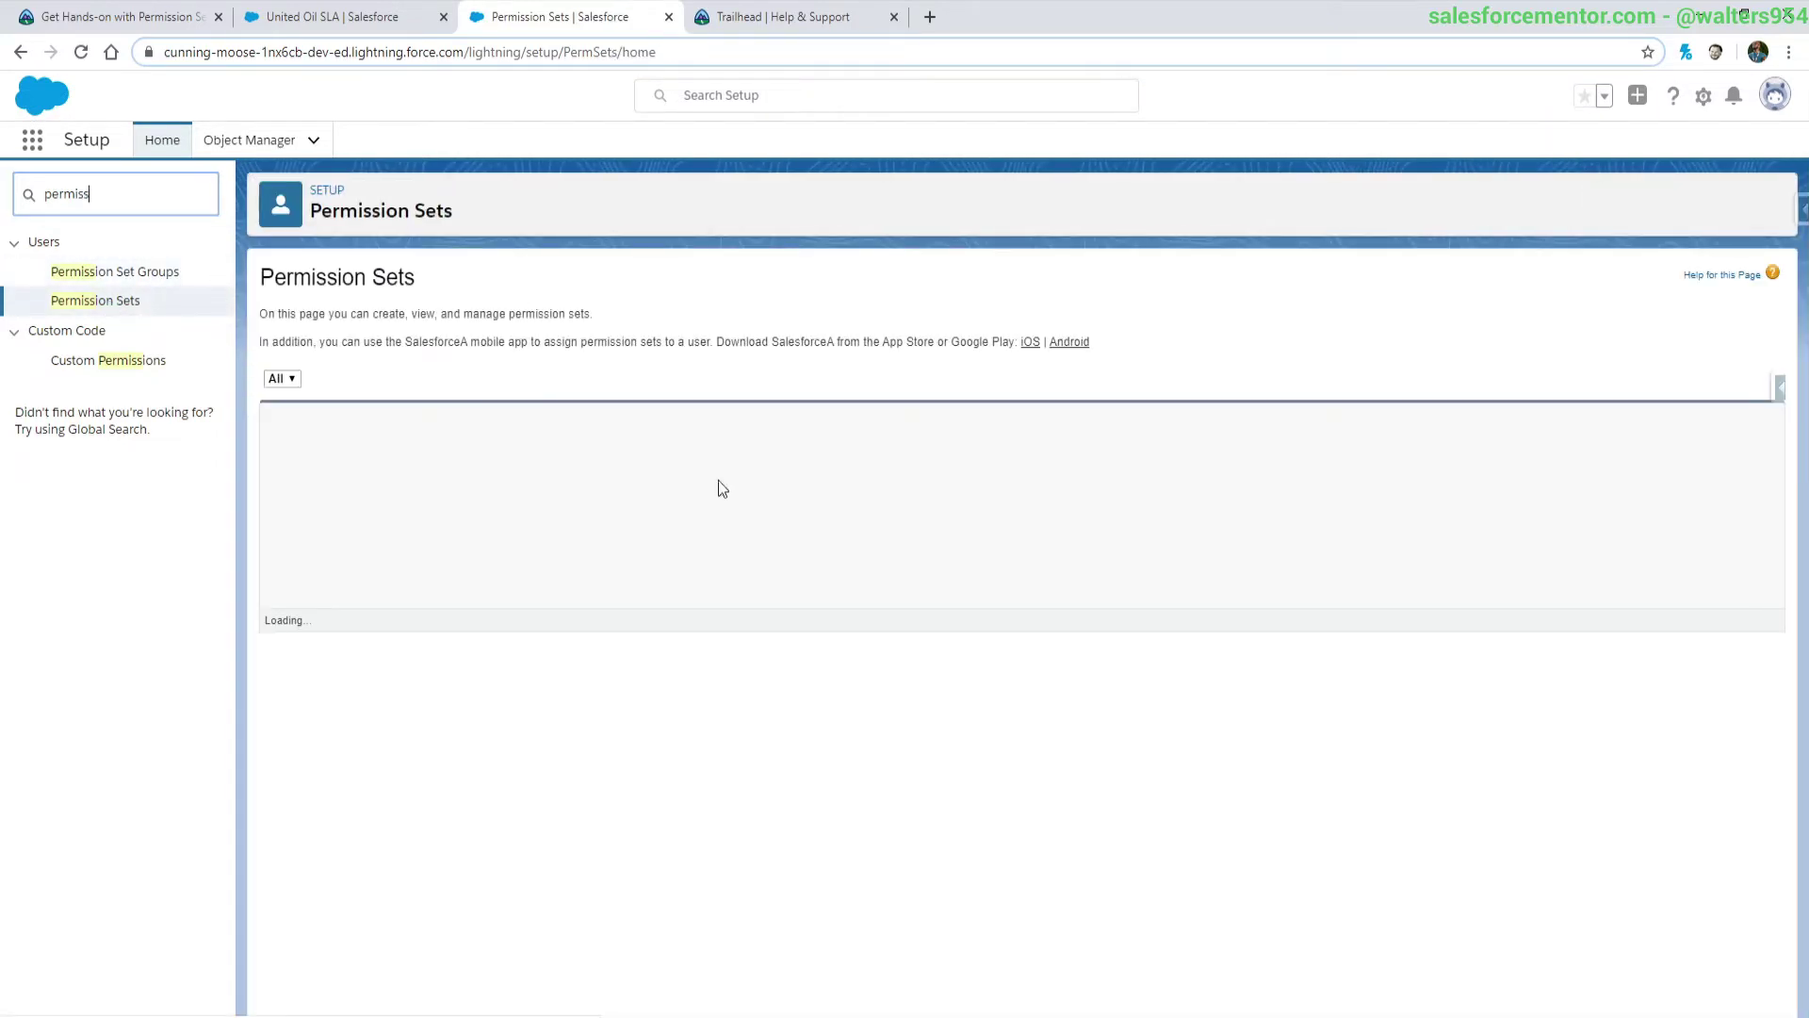
# Step: Open the Flow & Password permission set and find its system permissions matching 'password'
pyautogui.click(390, 525)
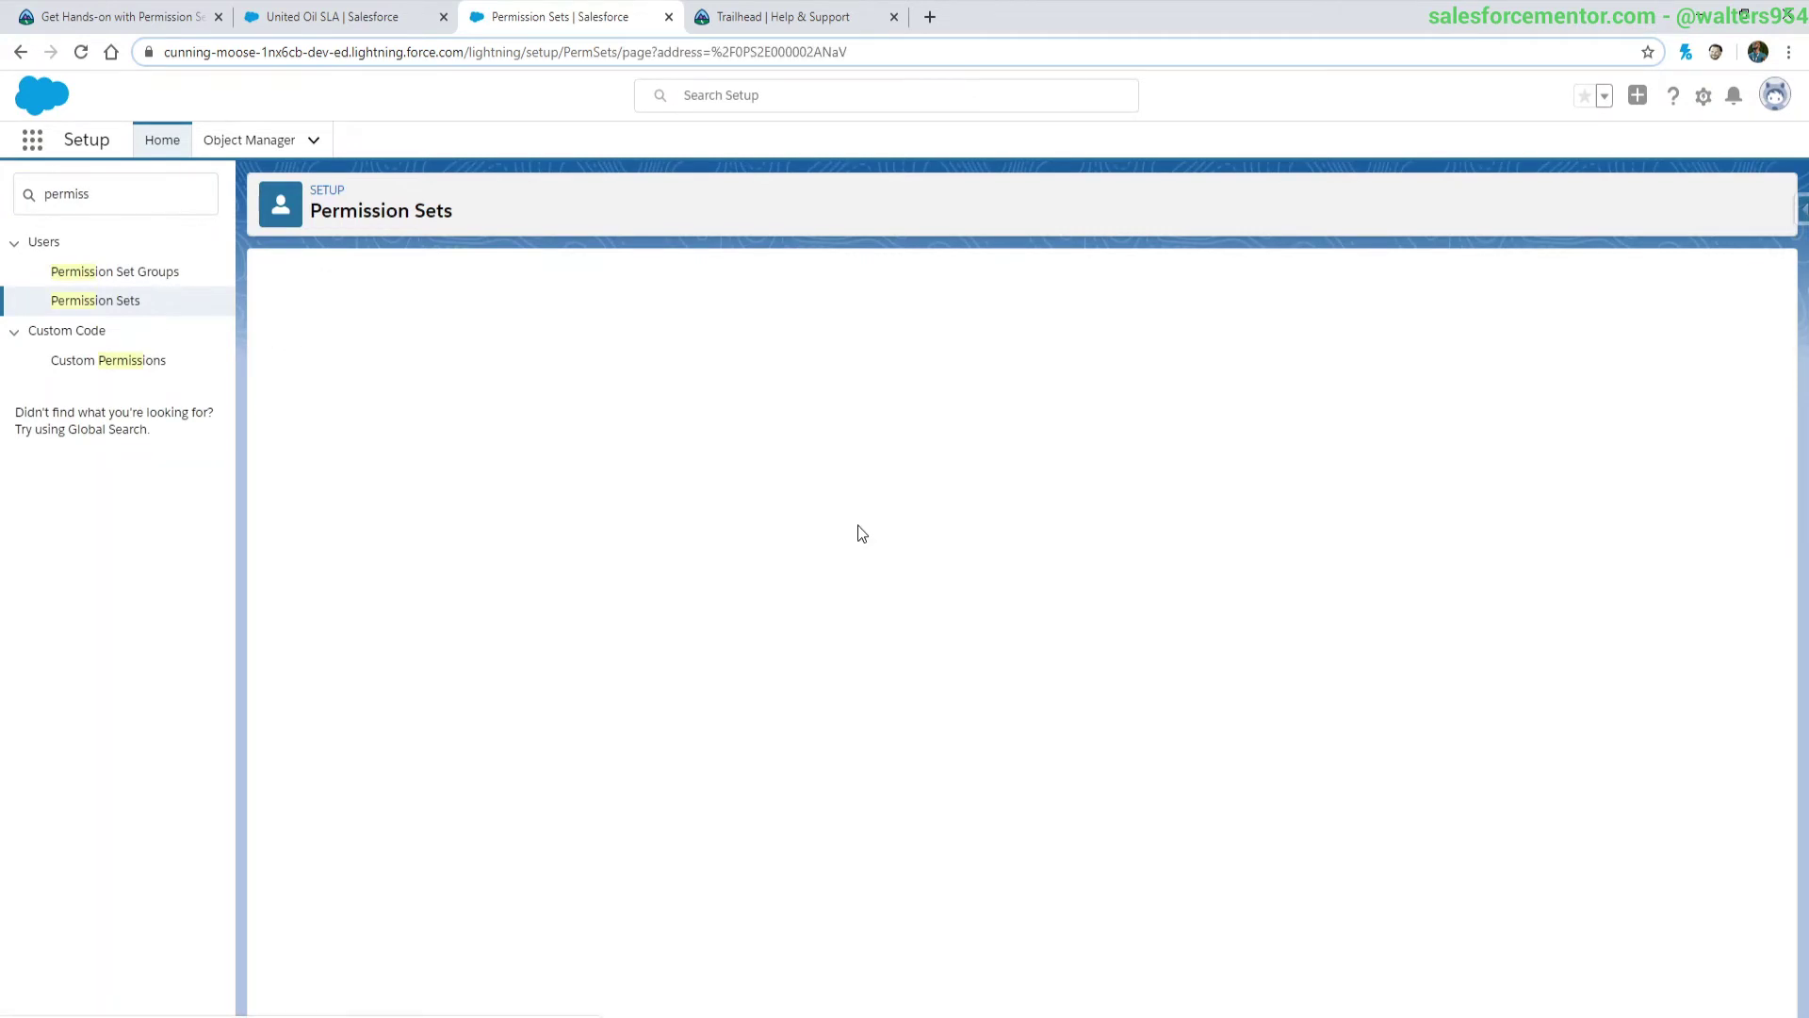
pyautogui.click(382, 320)
pyautogui.write('password')
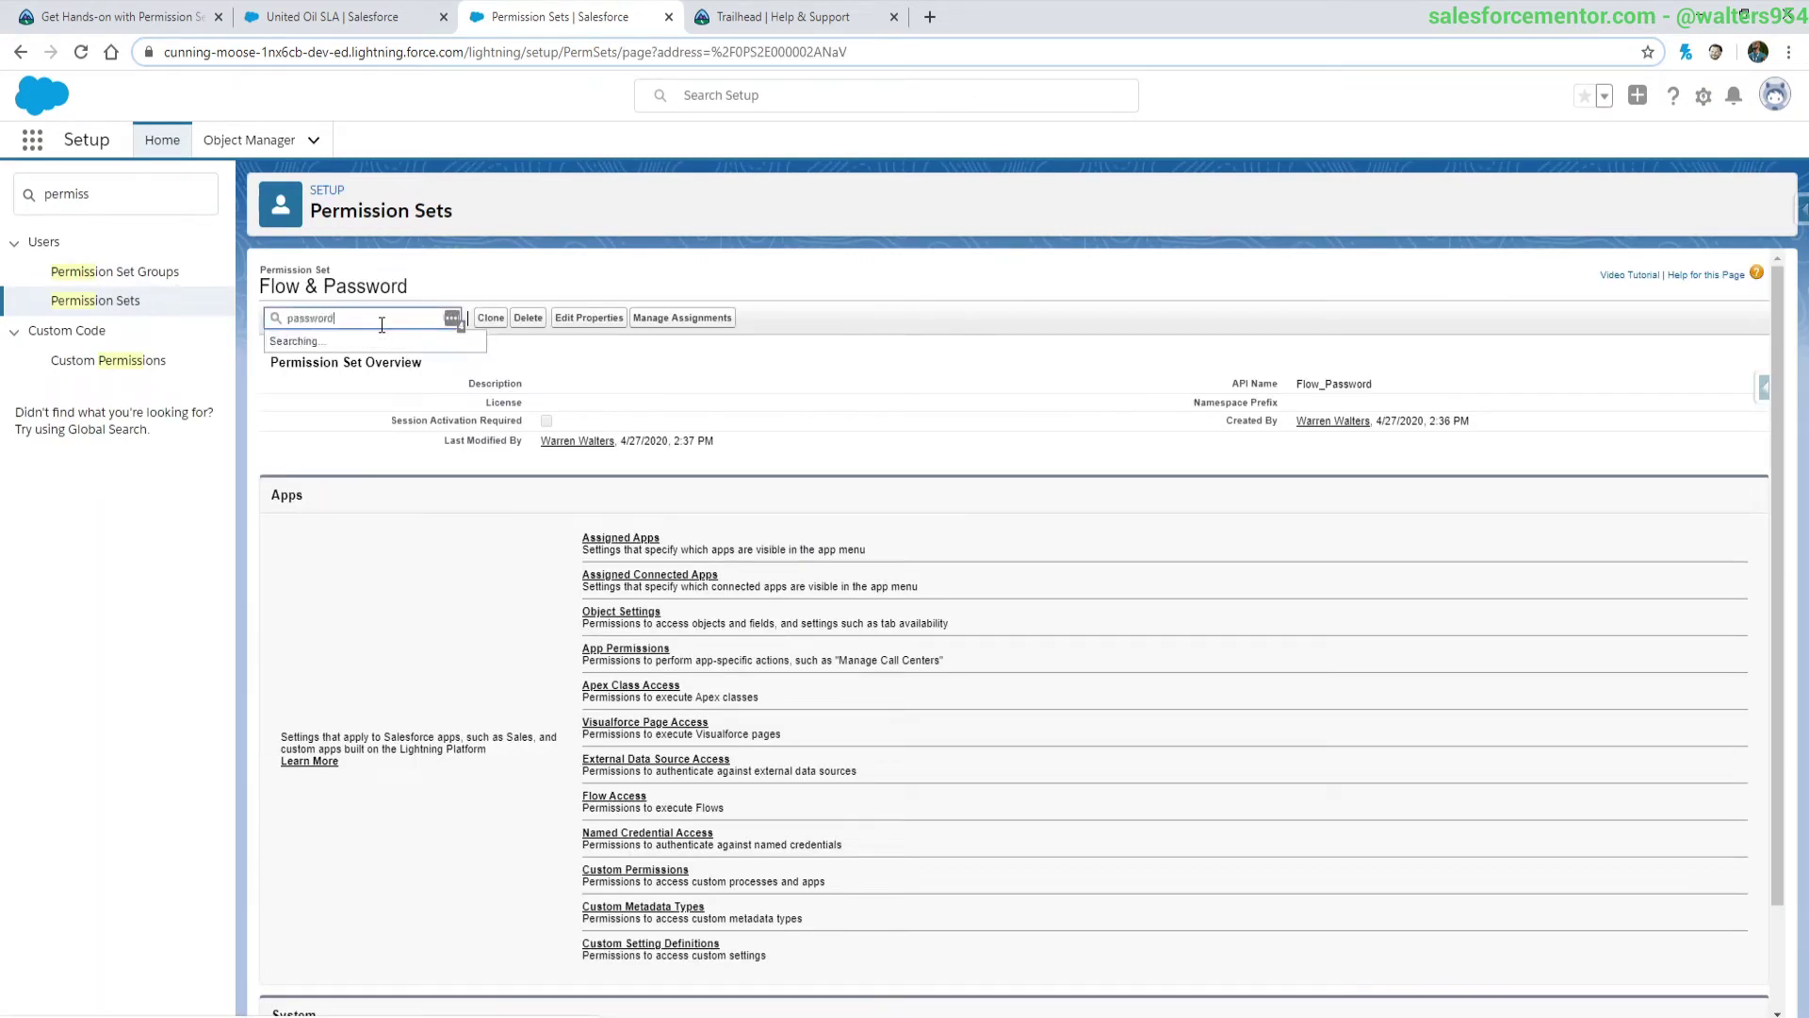
pyautogui.click(337, 377)
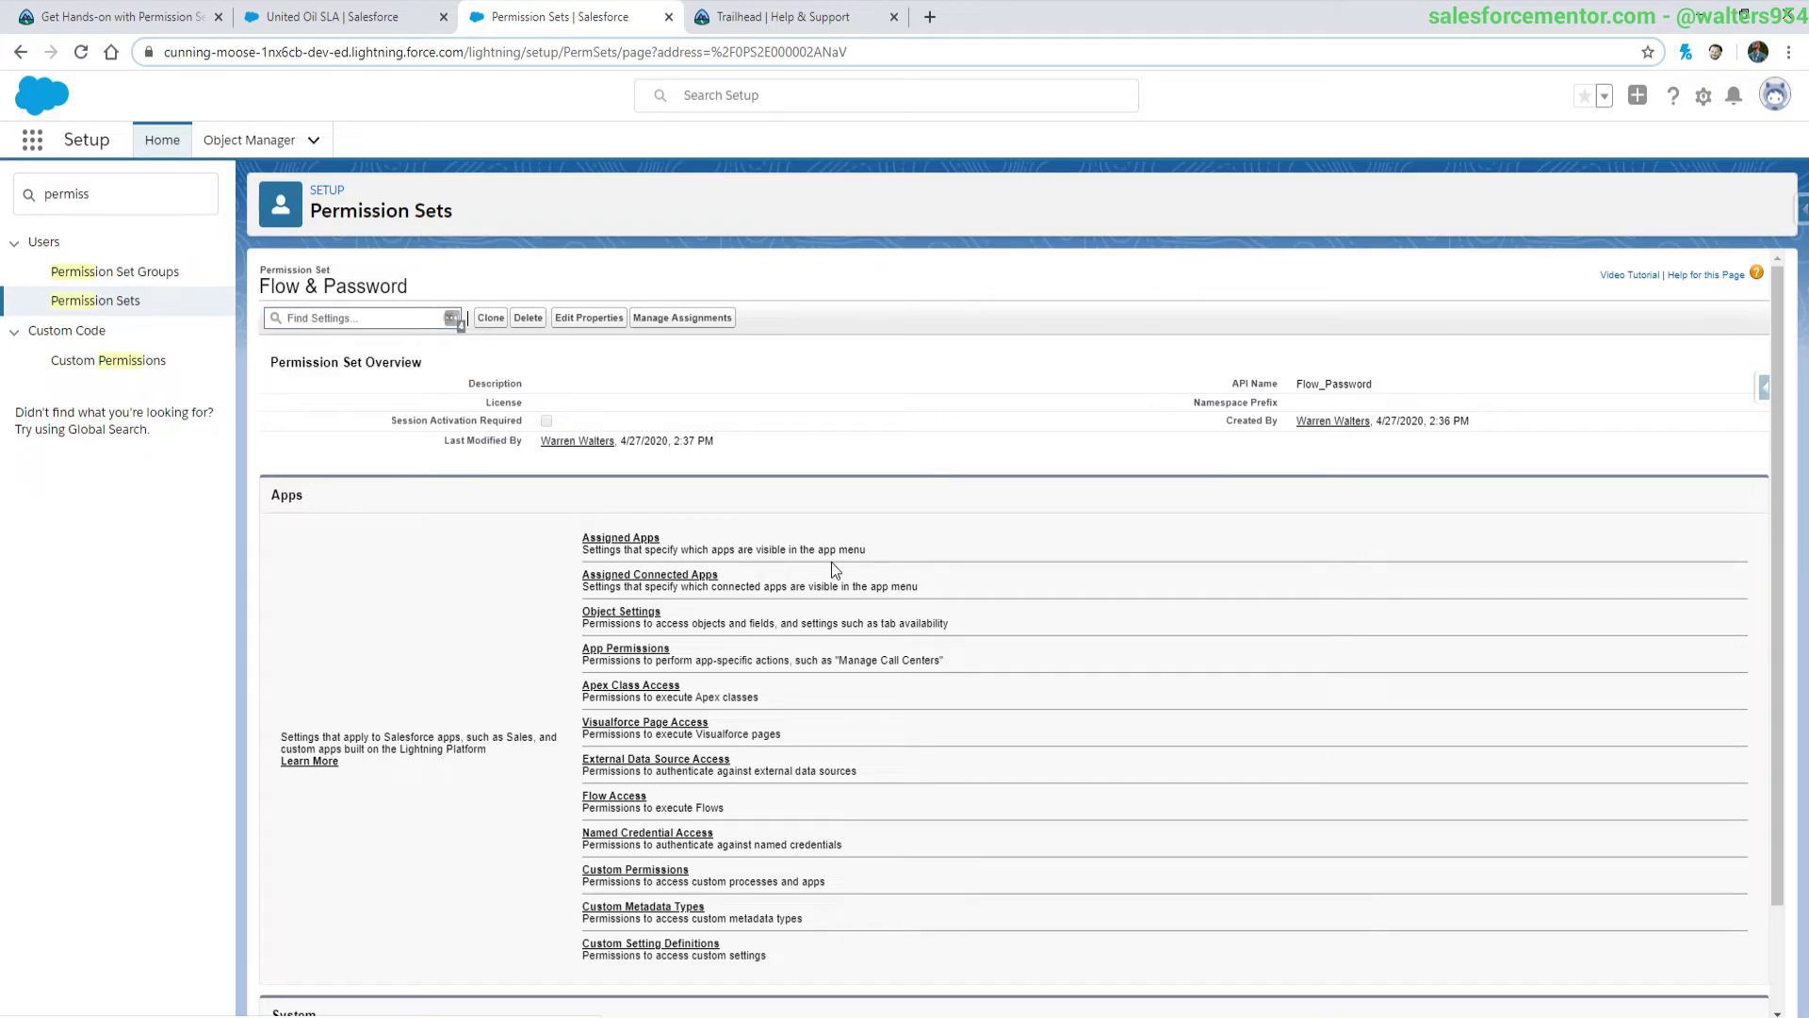
pyautogui.scroll(20, 570, 473)
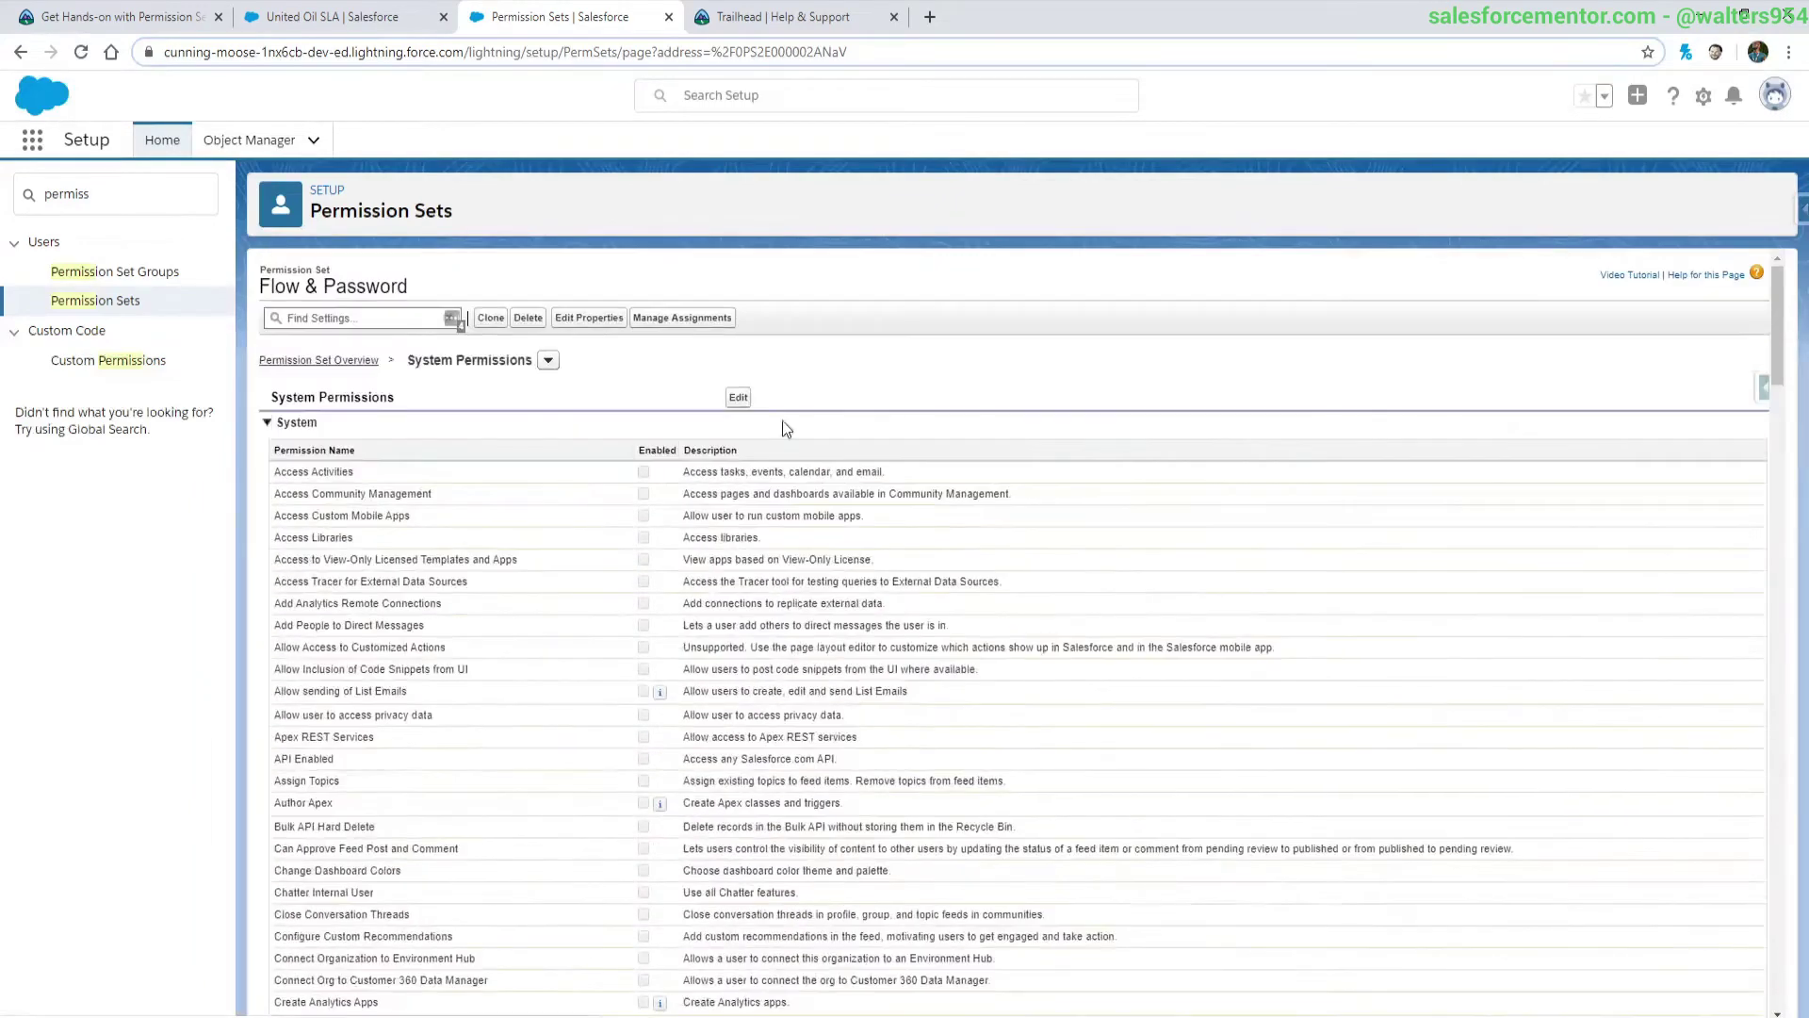
# Step: Edit the system permissions, enable Password Never Expires, and confirm the save
pyautogui.click(739, 397)
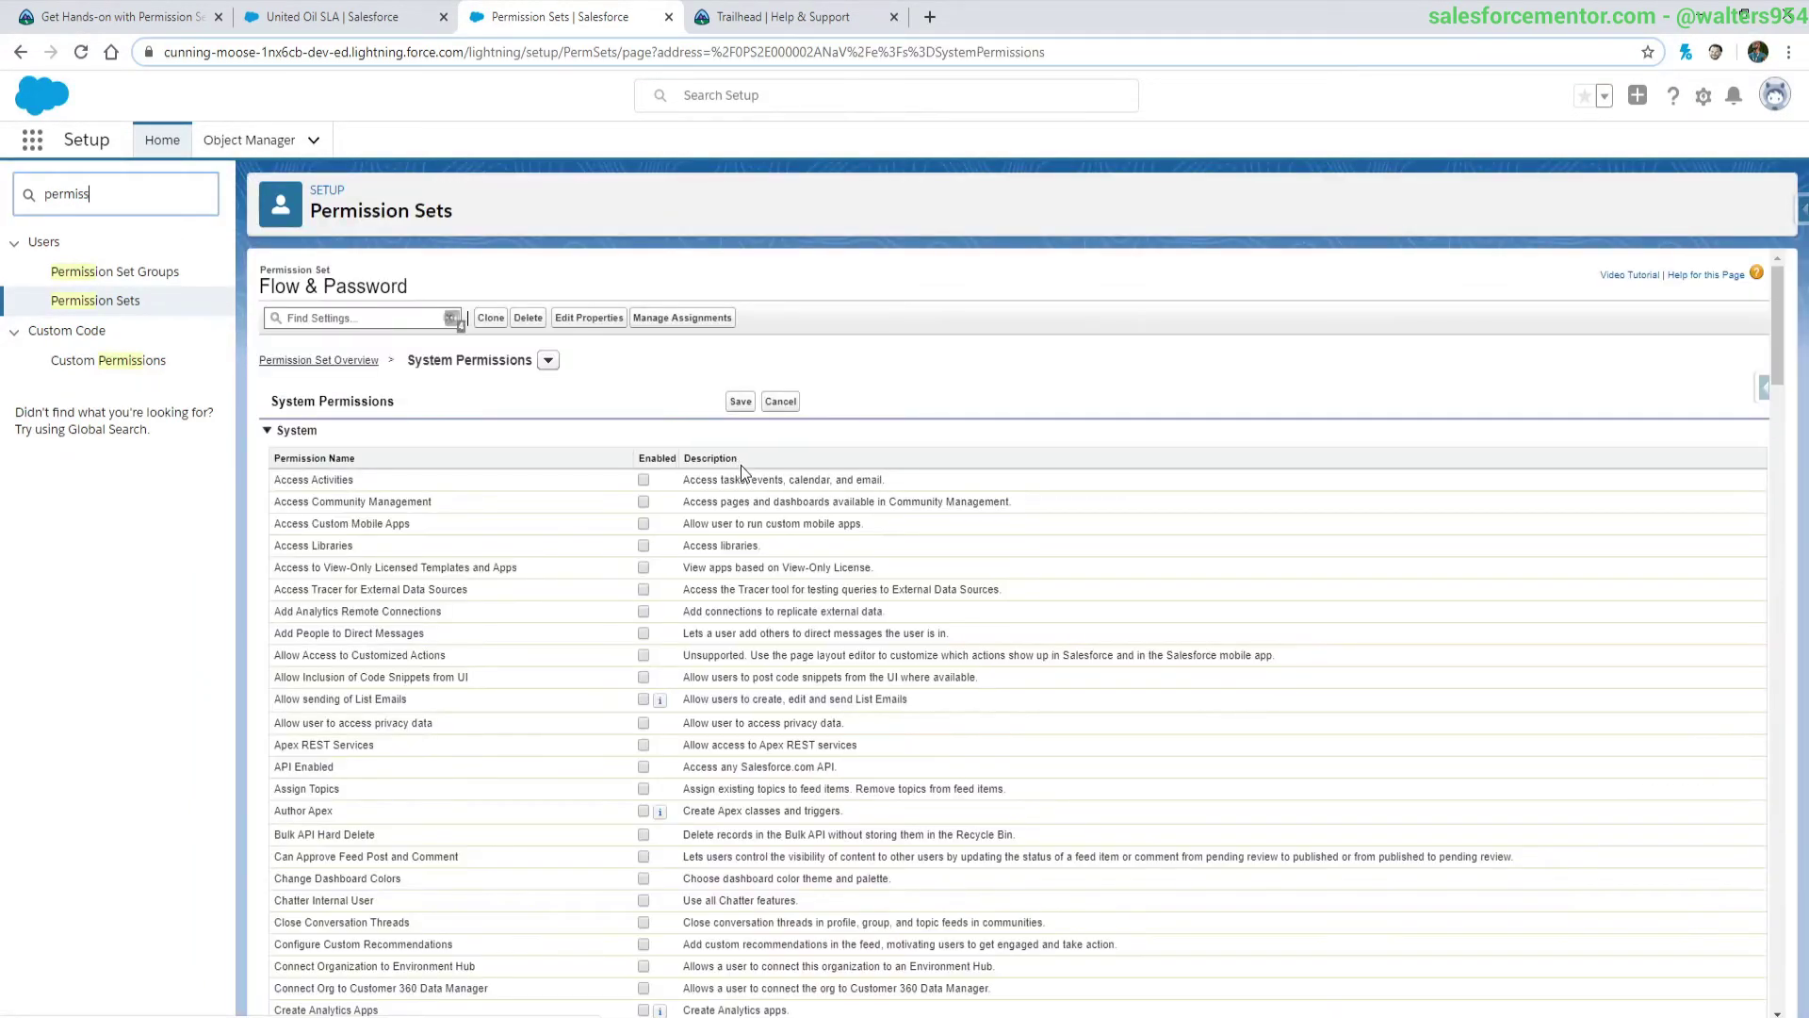
pyautogui.hotkey('ctrl', 'f')
pyautogui.write('password')
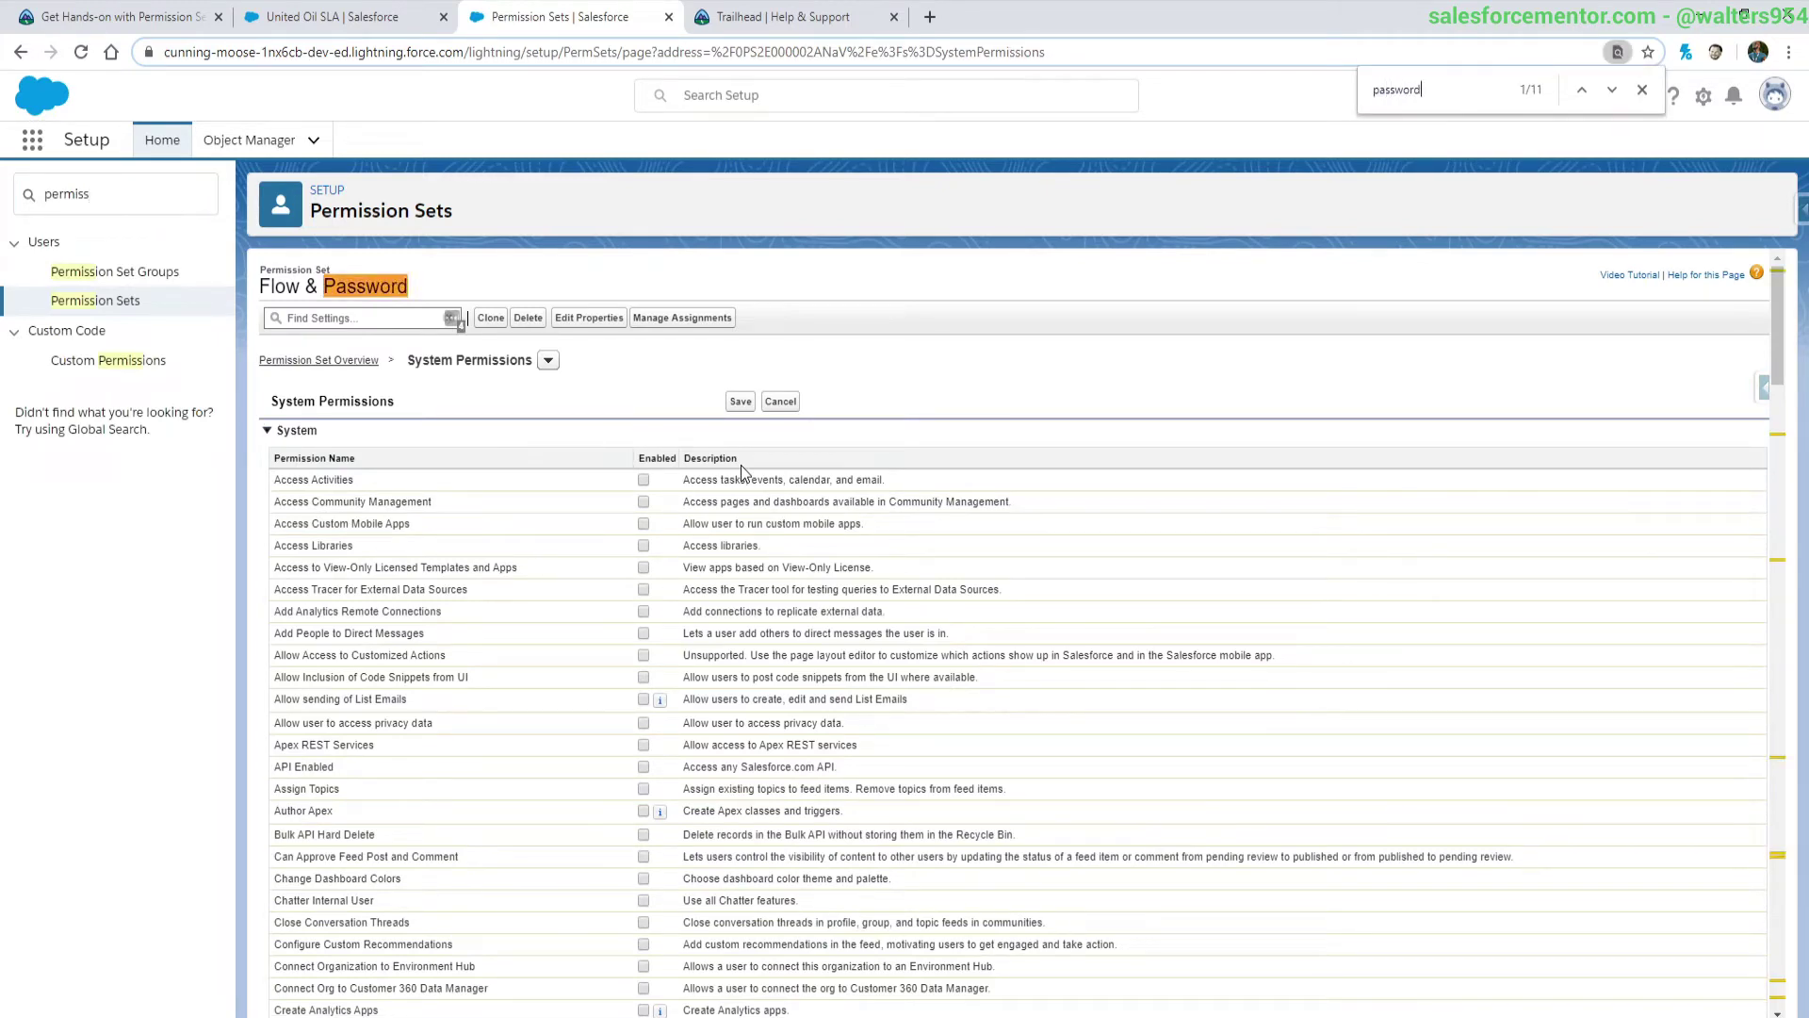
pyautogui.press('Return')
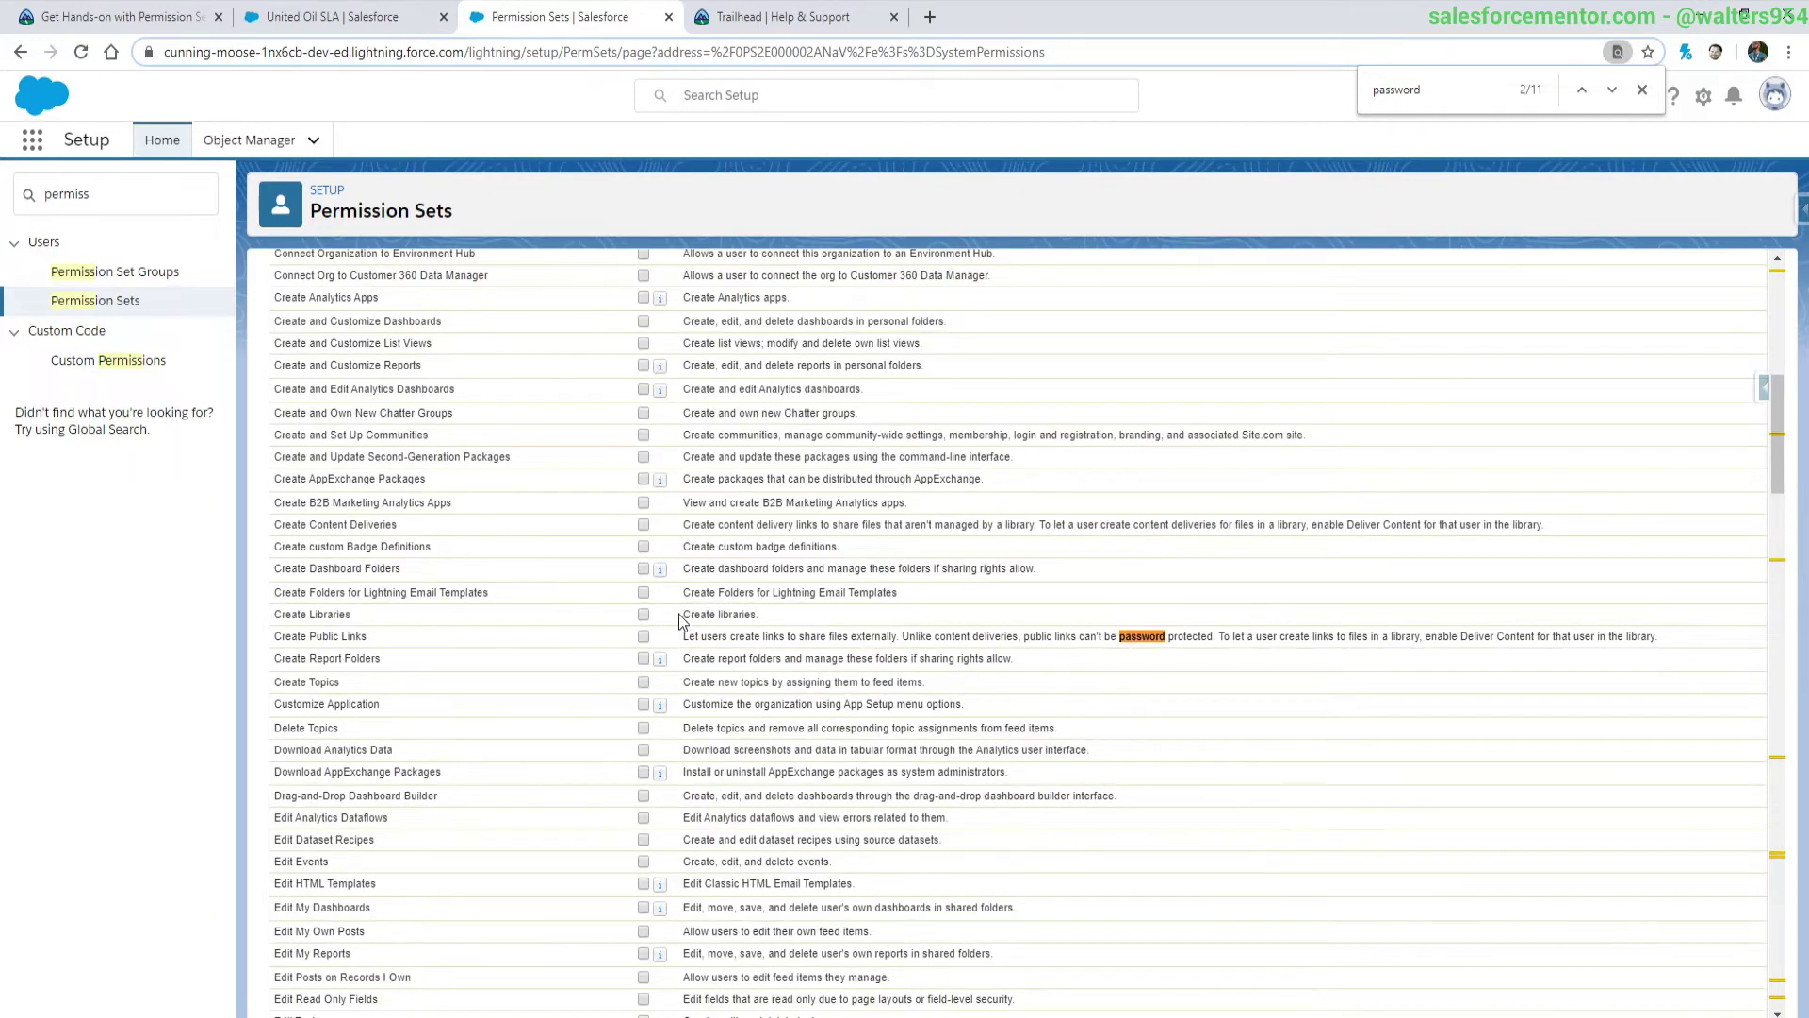
pyautogui.press('Return')
pyautogui.press('Return')
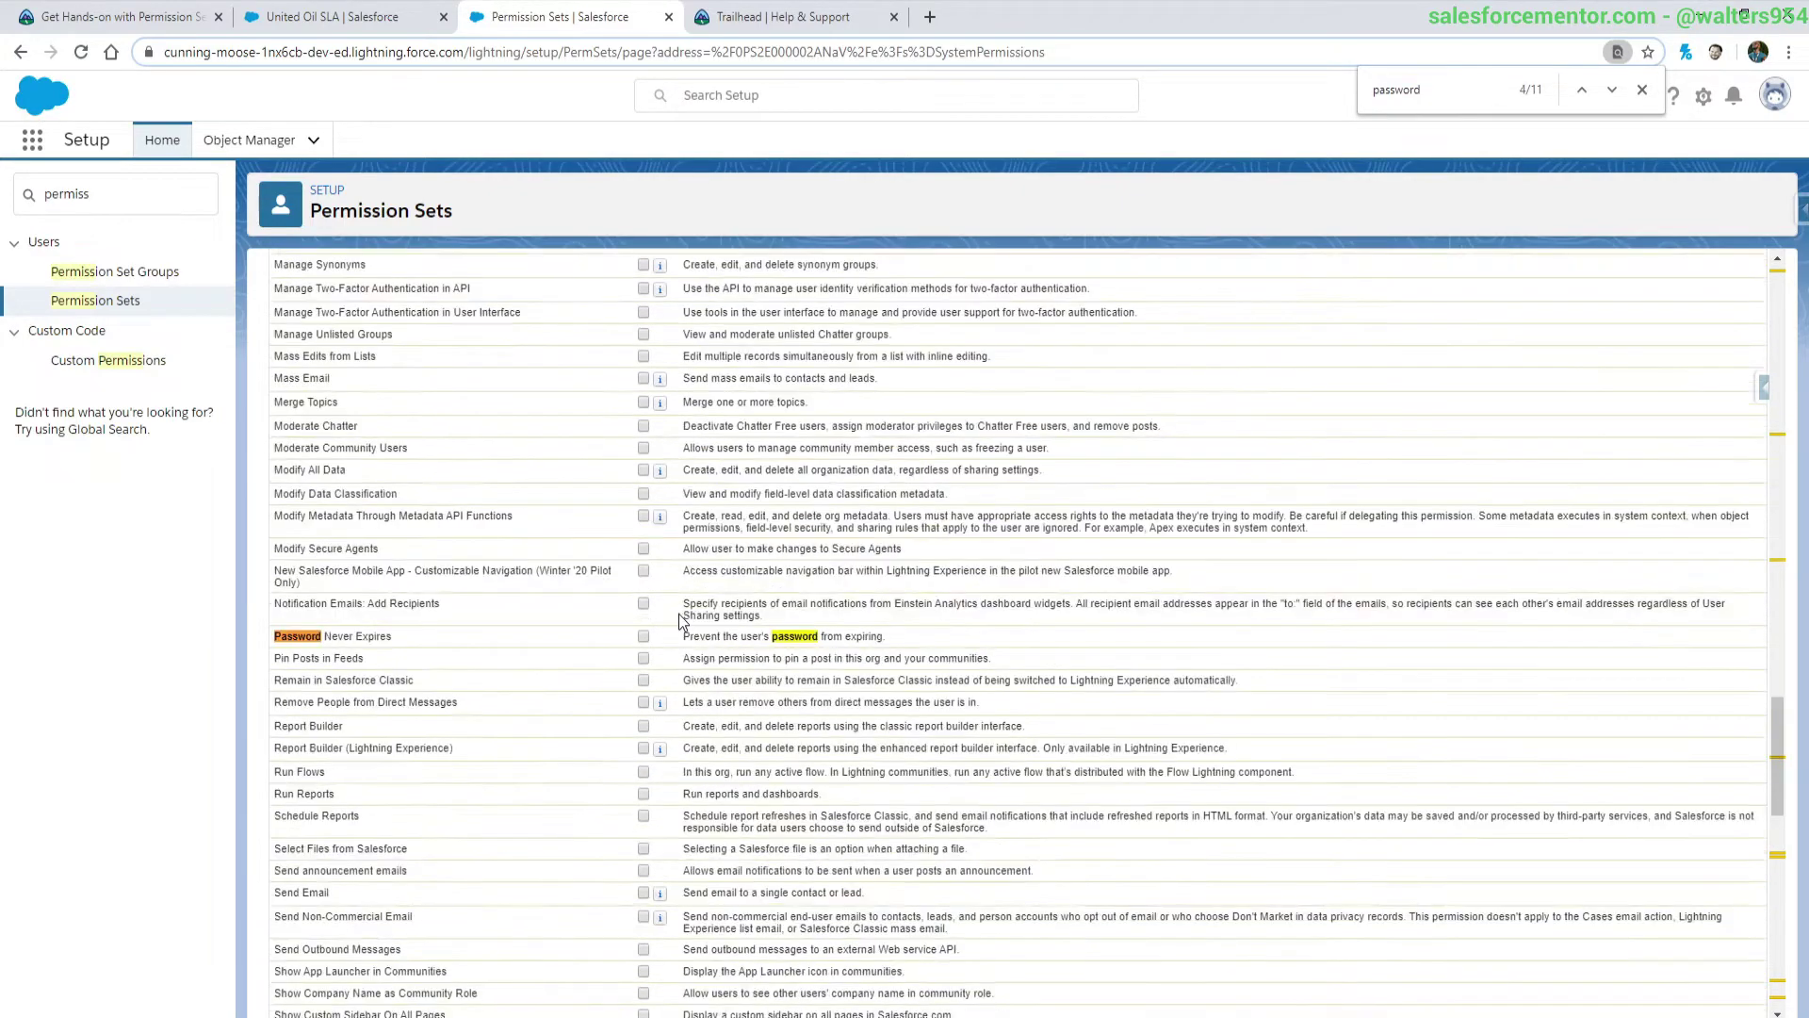
pyautogui.scroll(20, 648, 636)
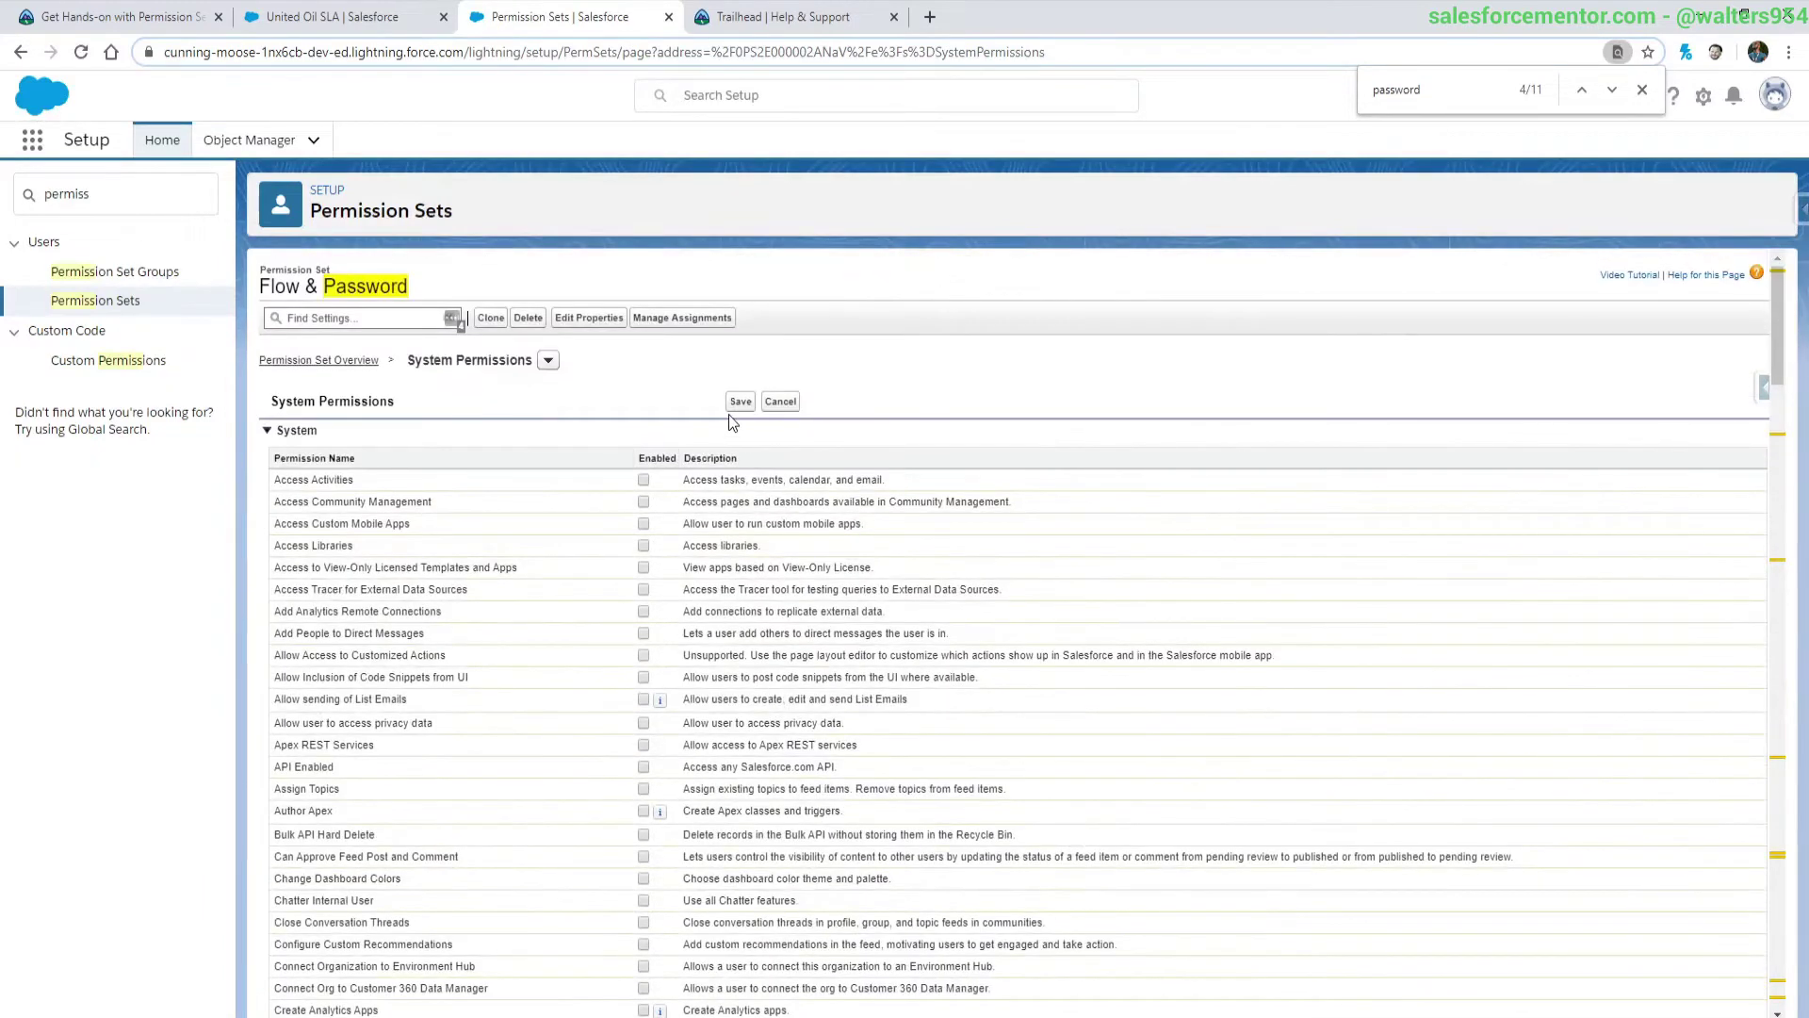
pyautogui.click(740, 402)
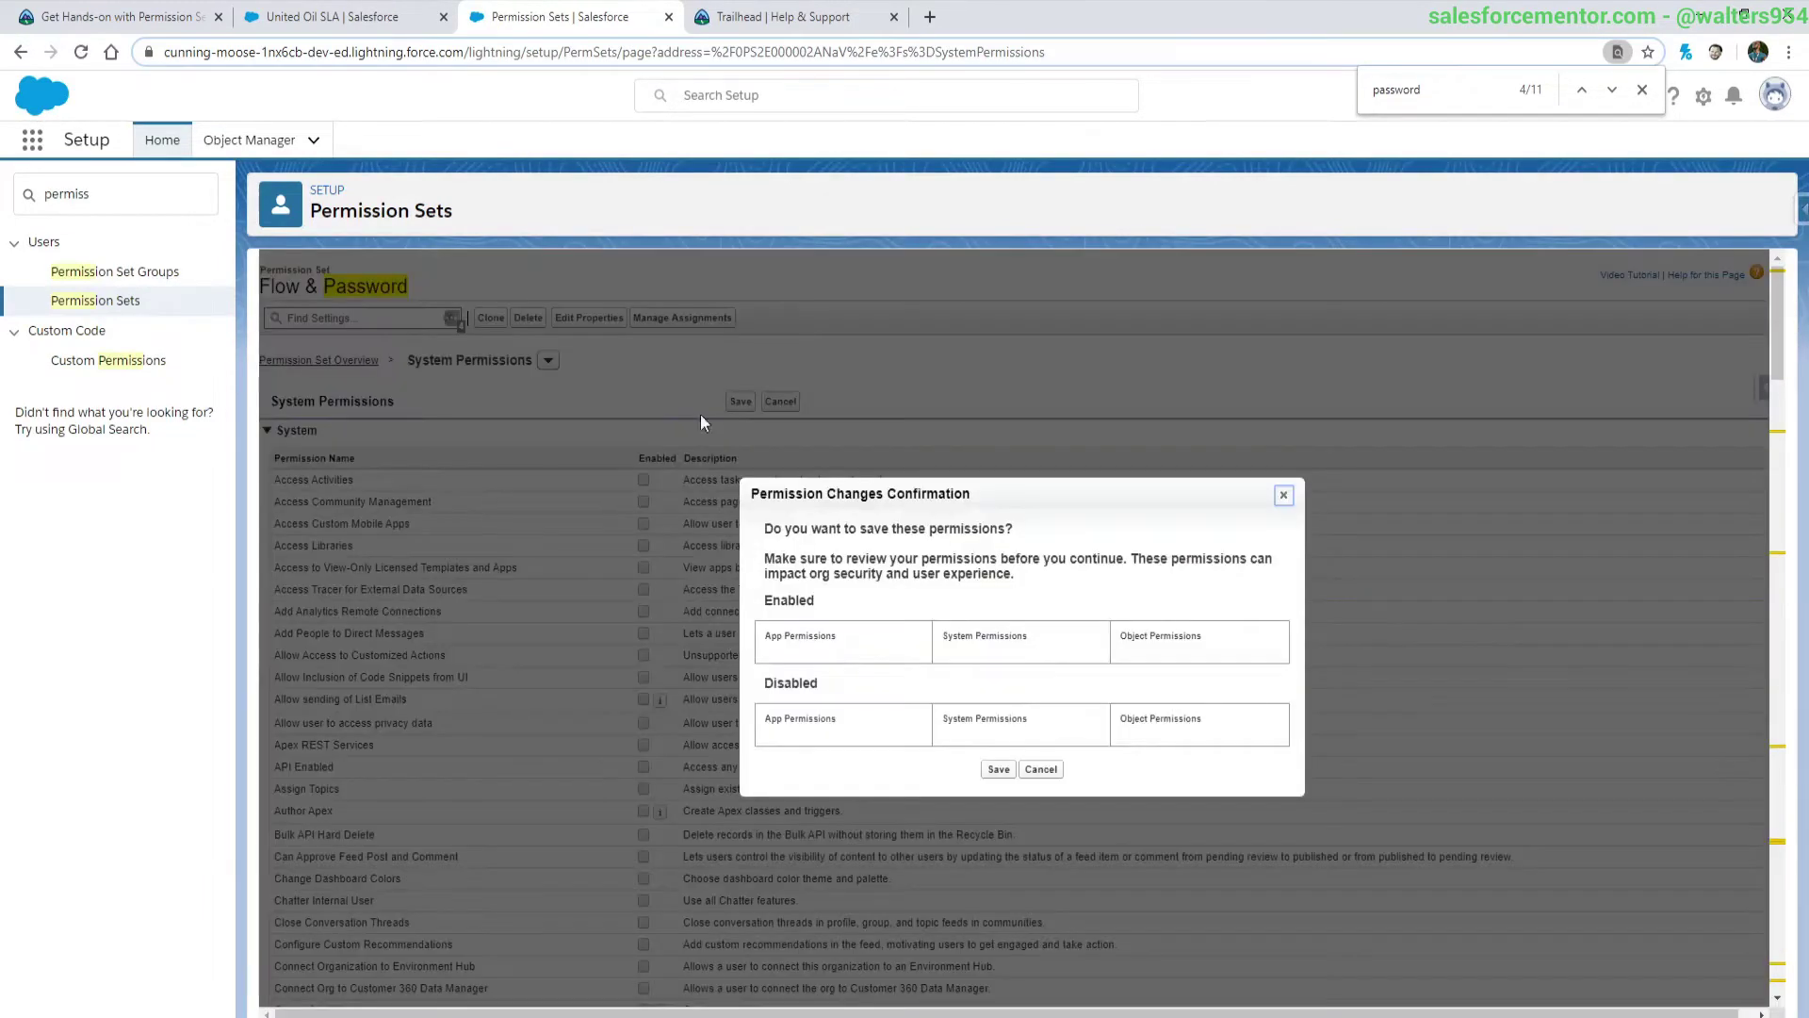
pyautogui.click(1010, 771)
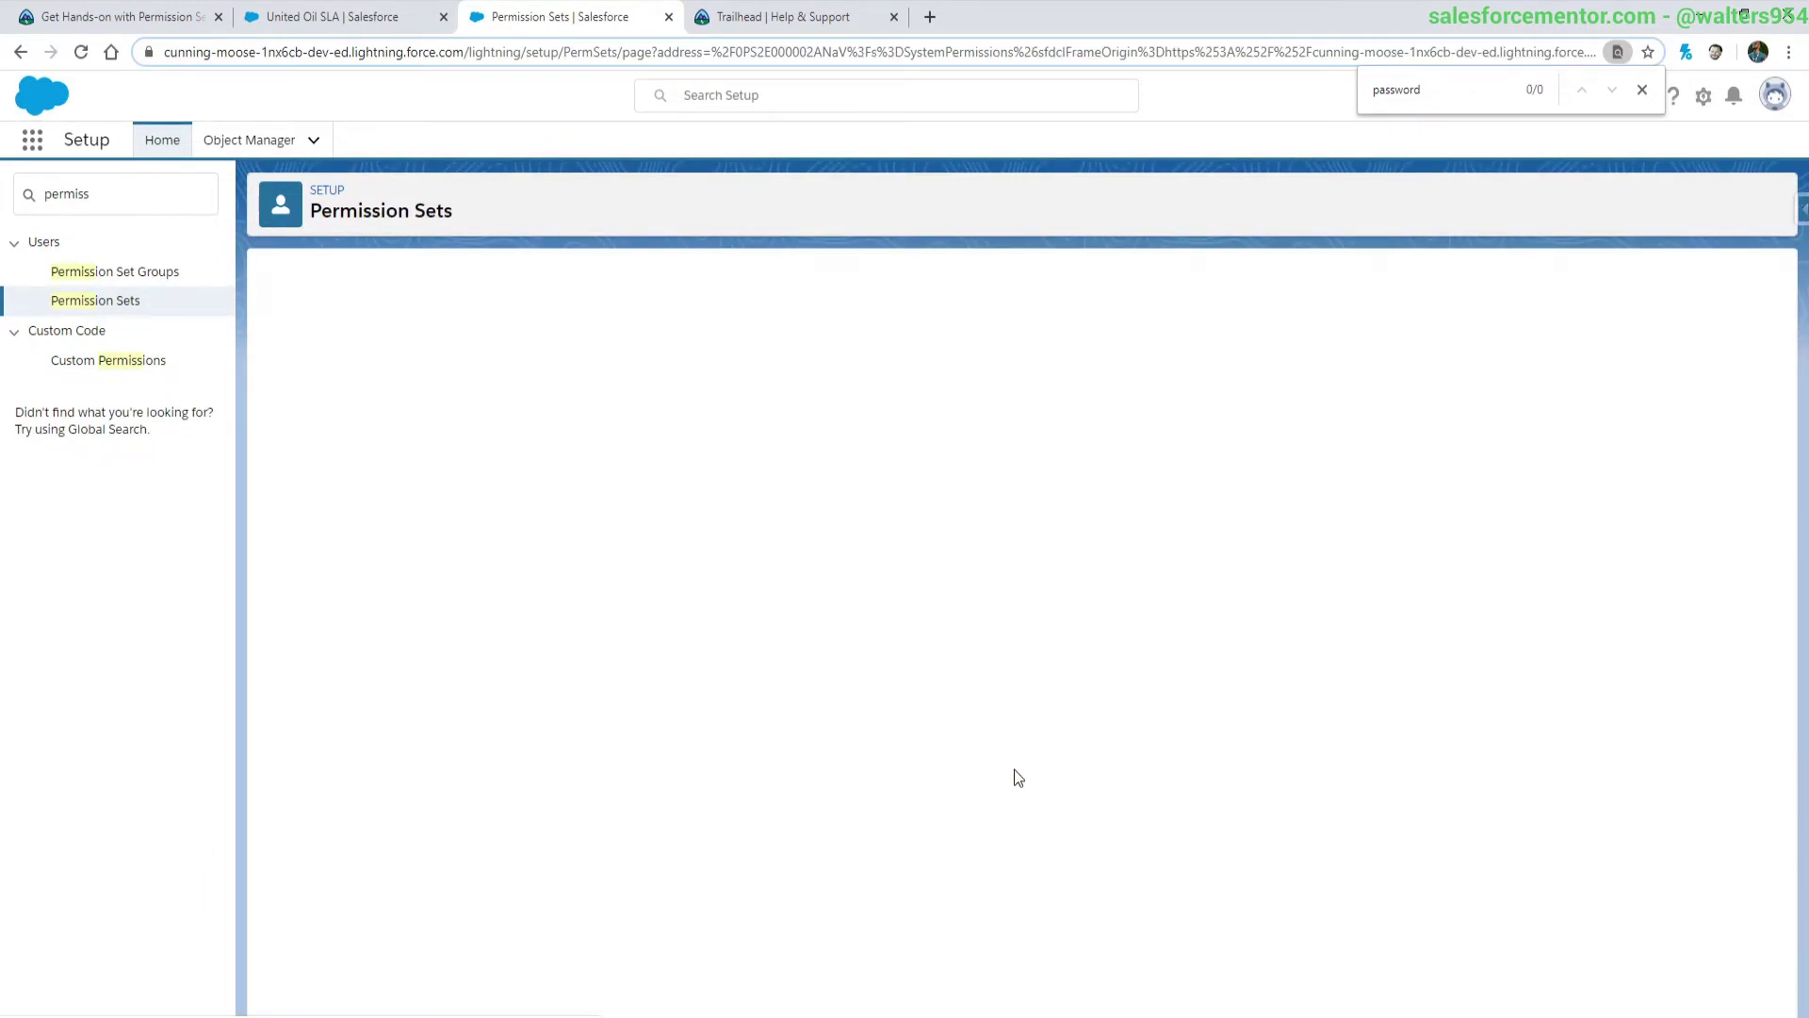
# Step: Create a new permission set group labelled 'Marketing Admin' and save it
pyautogui.click(106, 274)
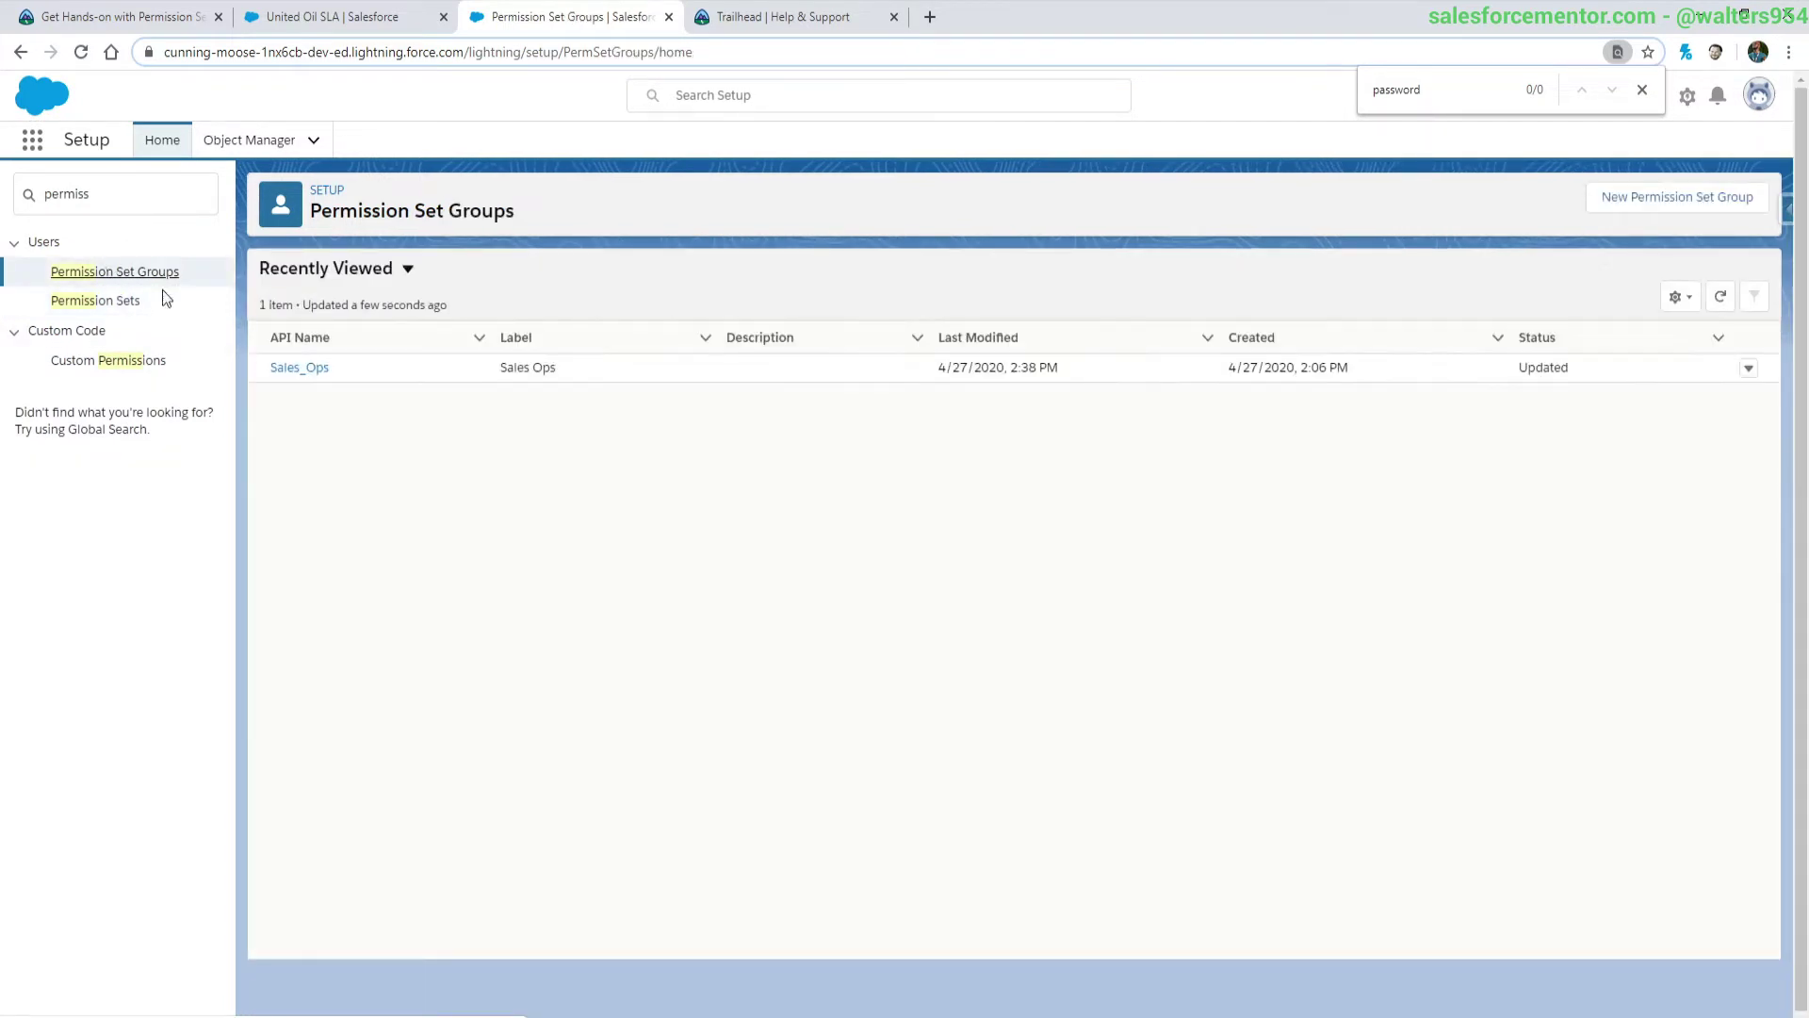
pyautogui.click(1677, 197)
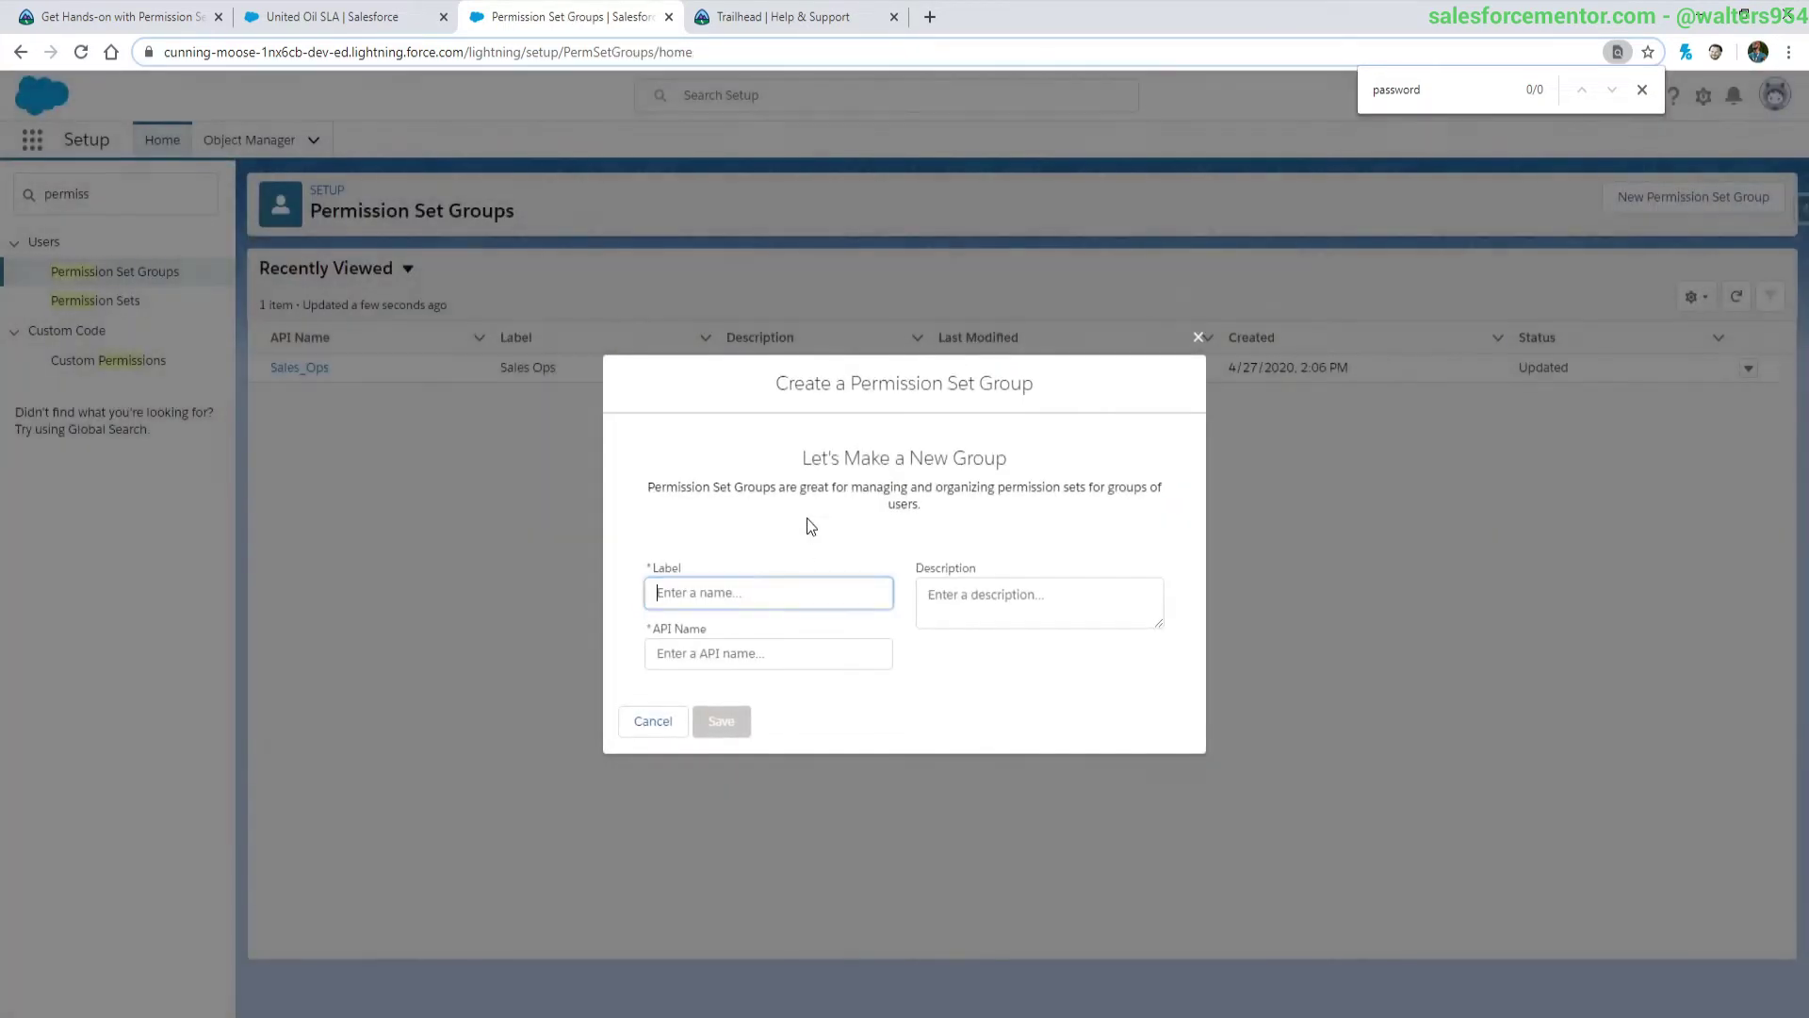
pyautogui.click(1643, 90)
pyautogui.click(727, 584)
pyautogui.write('Marketin')
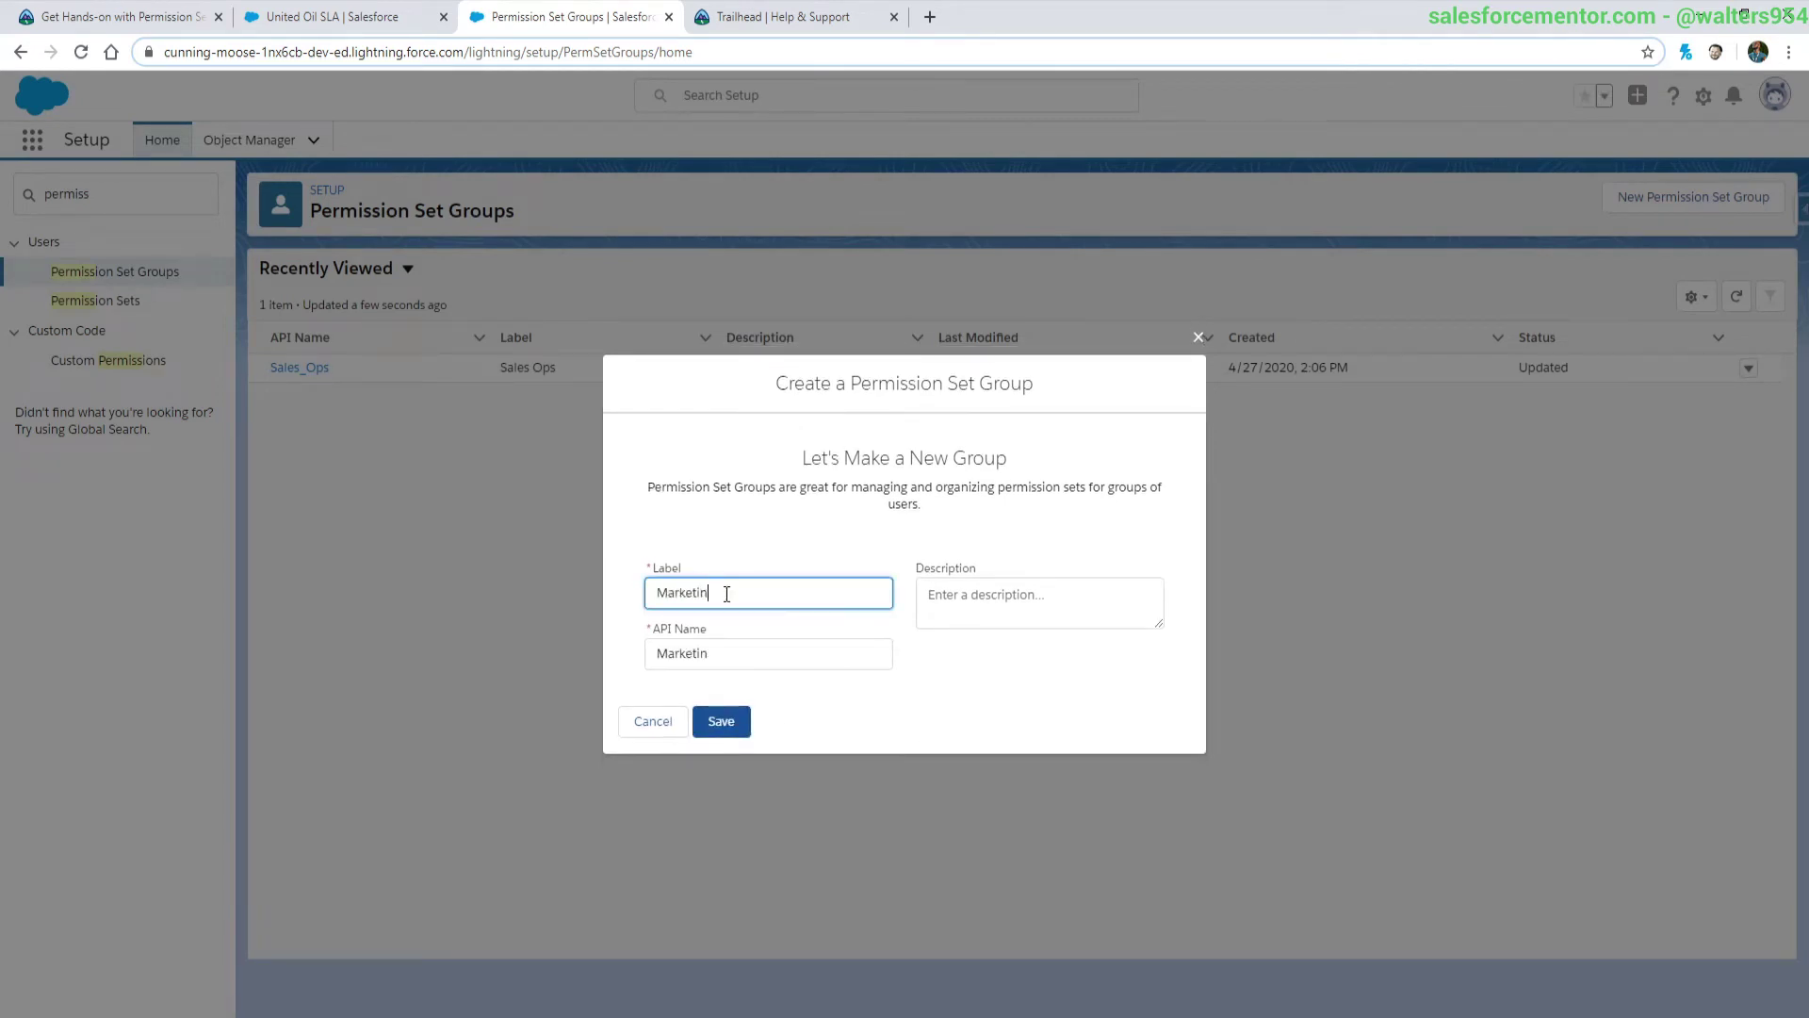
pyautogui.write('g Admin')
pyautogui.click(721, 721)
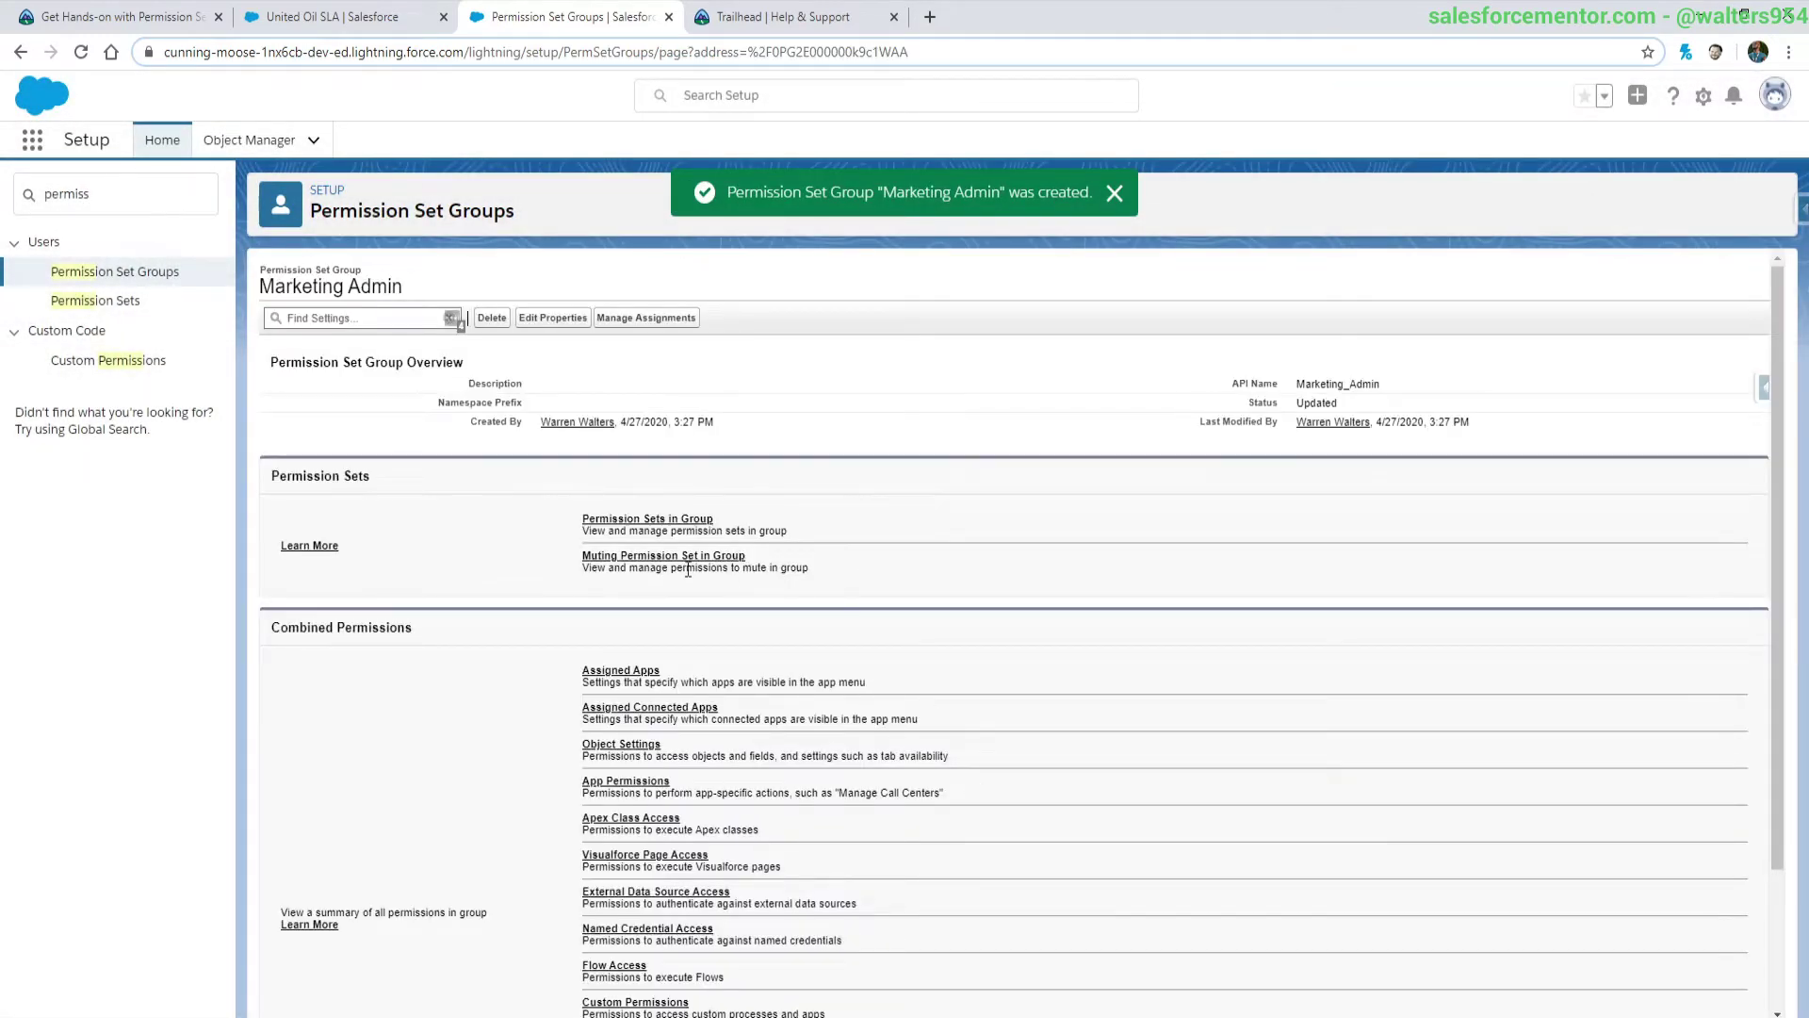
# Step: Add the Flow & Password and Marketing permission sets to the Marketing Admin group
pyautogui.click(633, 518)
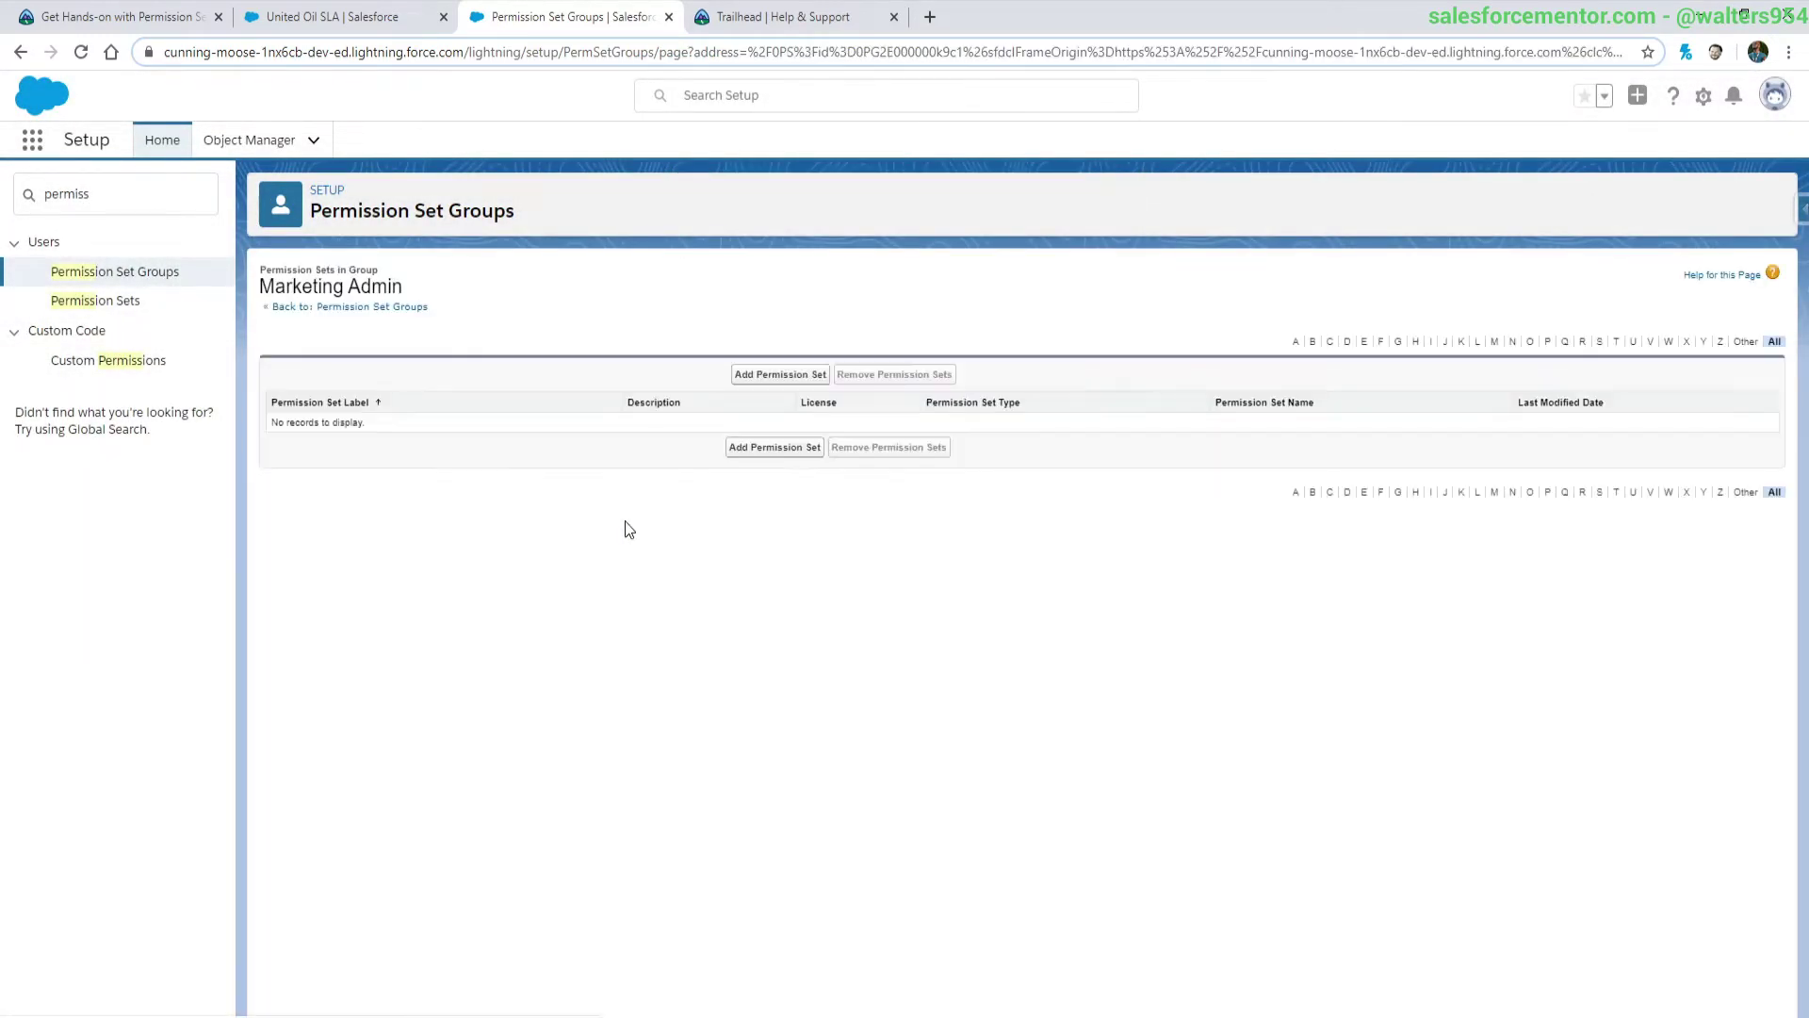
pyautogui.click(759, 374)
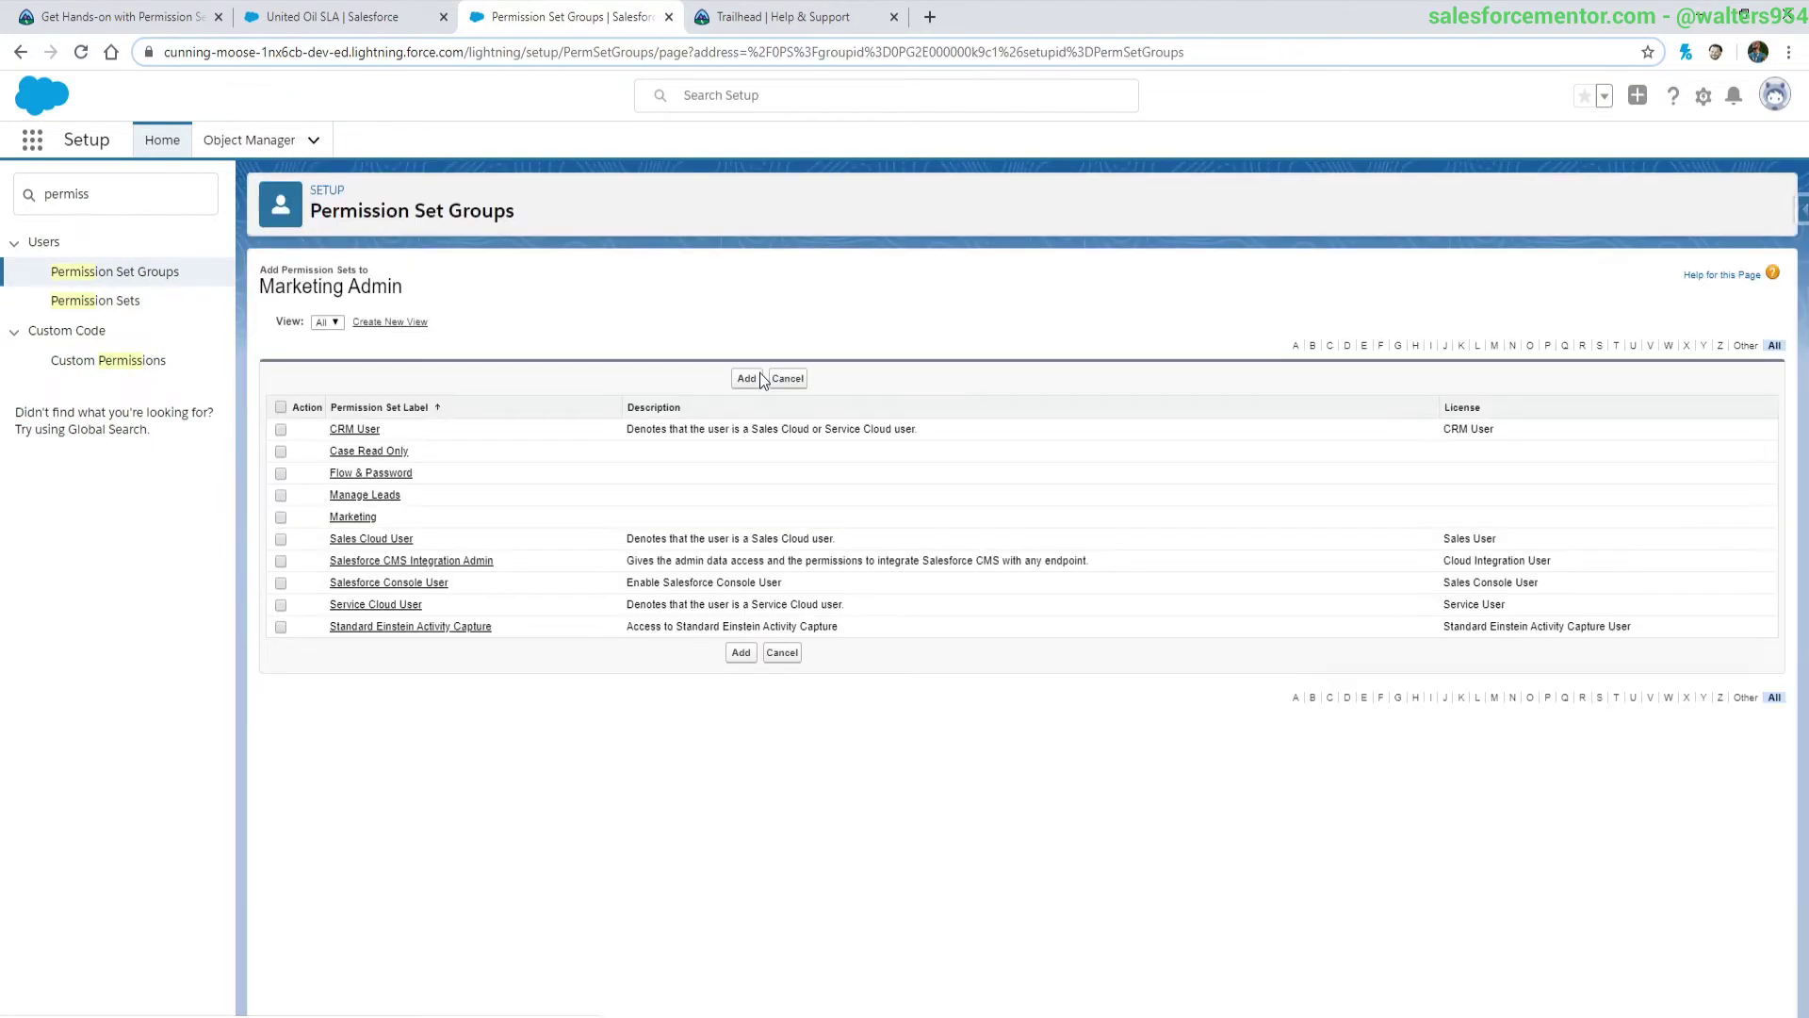
pyautogui.click(281, 473)
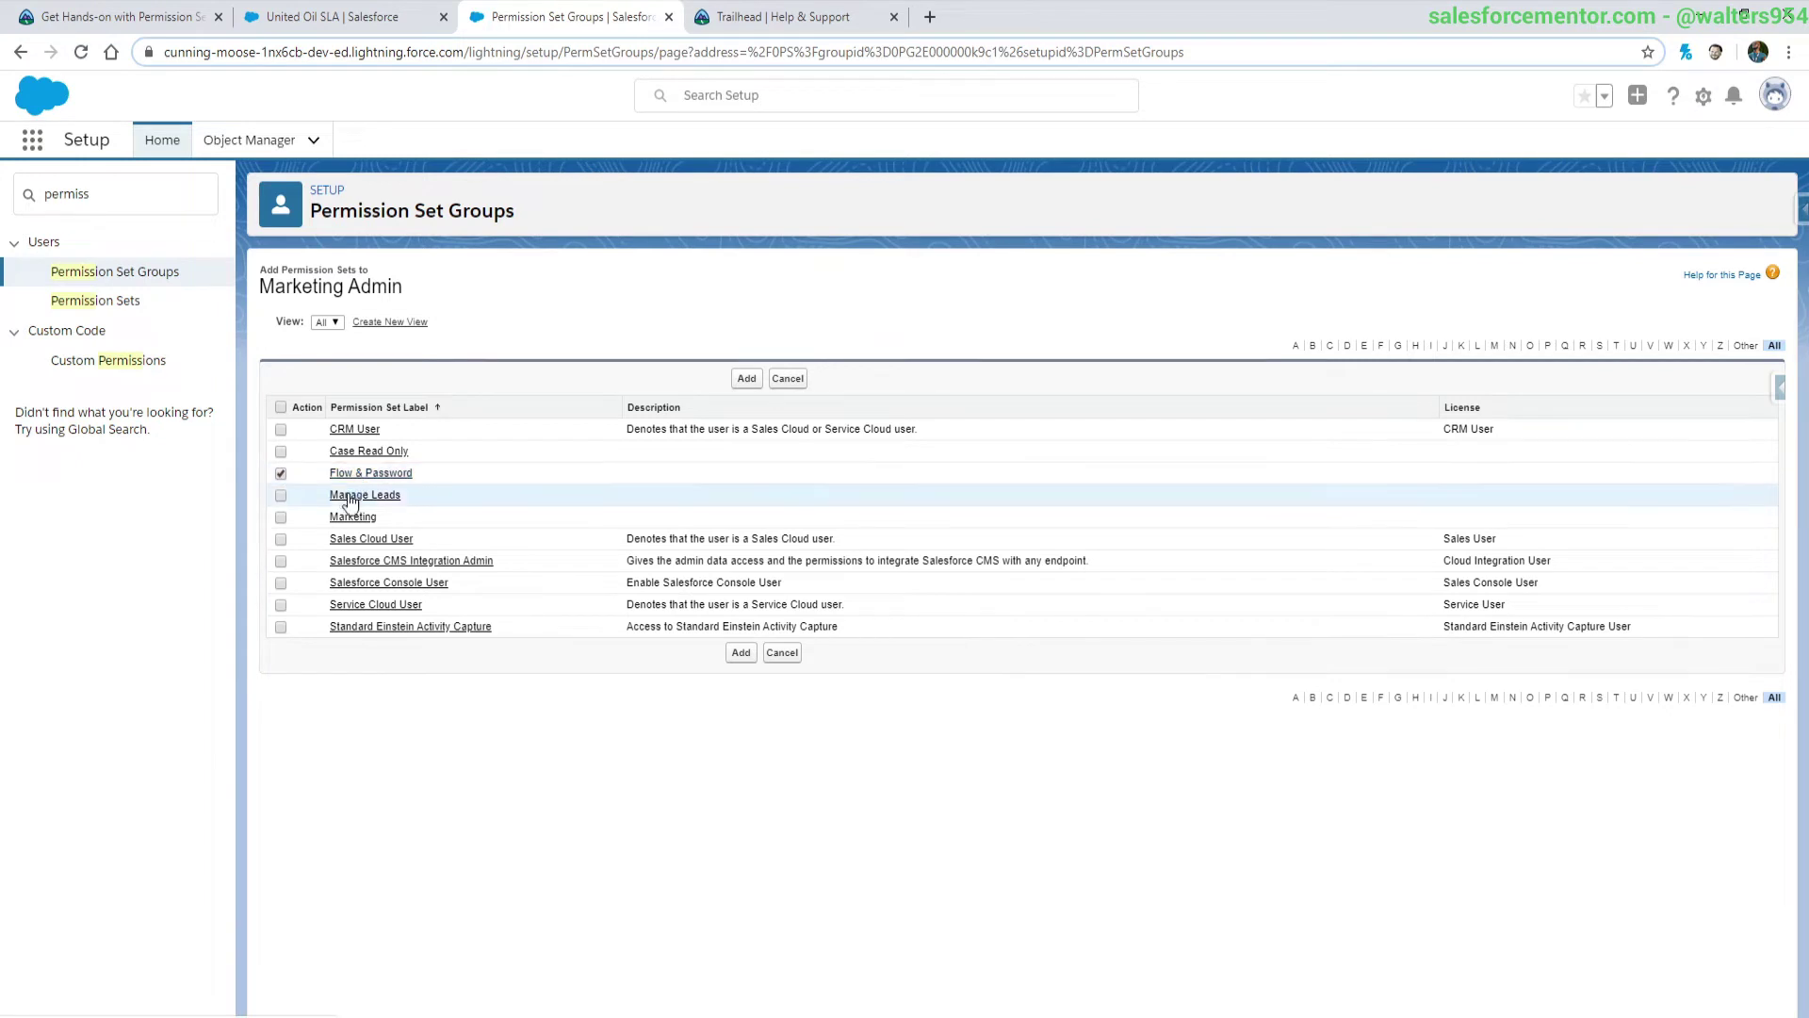
pyautogui.click(280, 517)
pyautogui.click(747, 382)
pyautogui.click(749, 366)
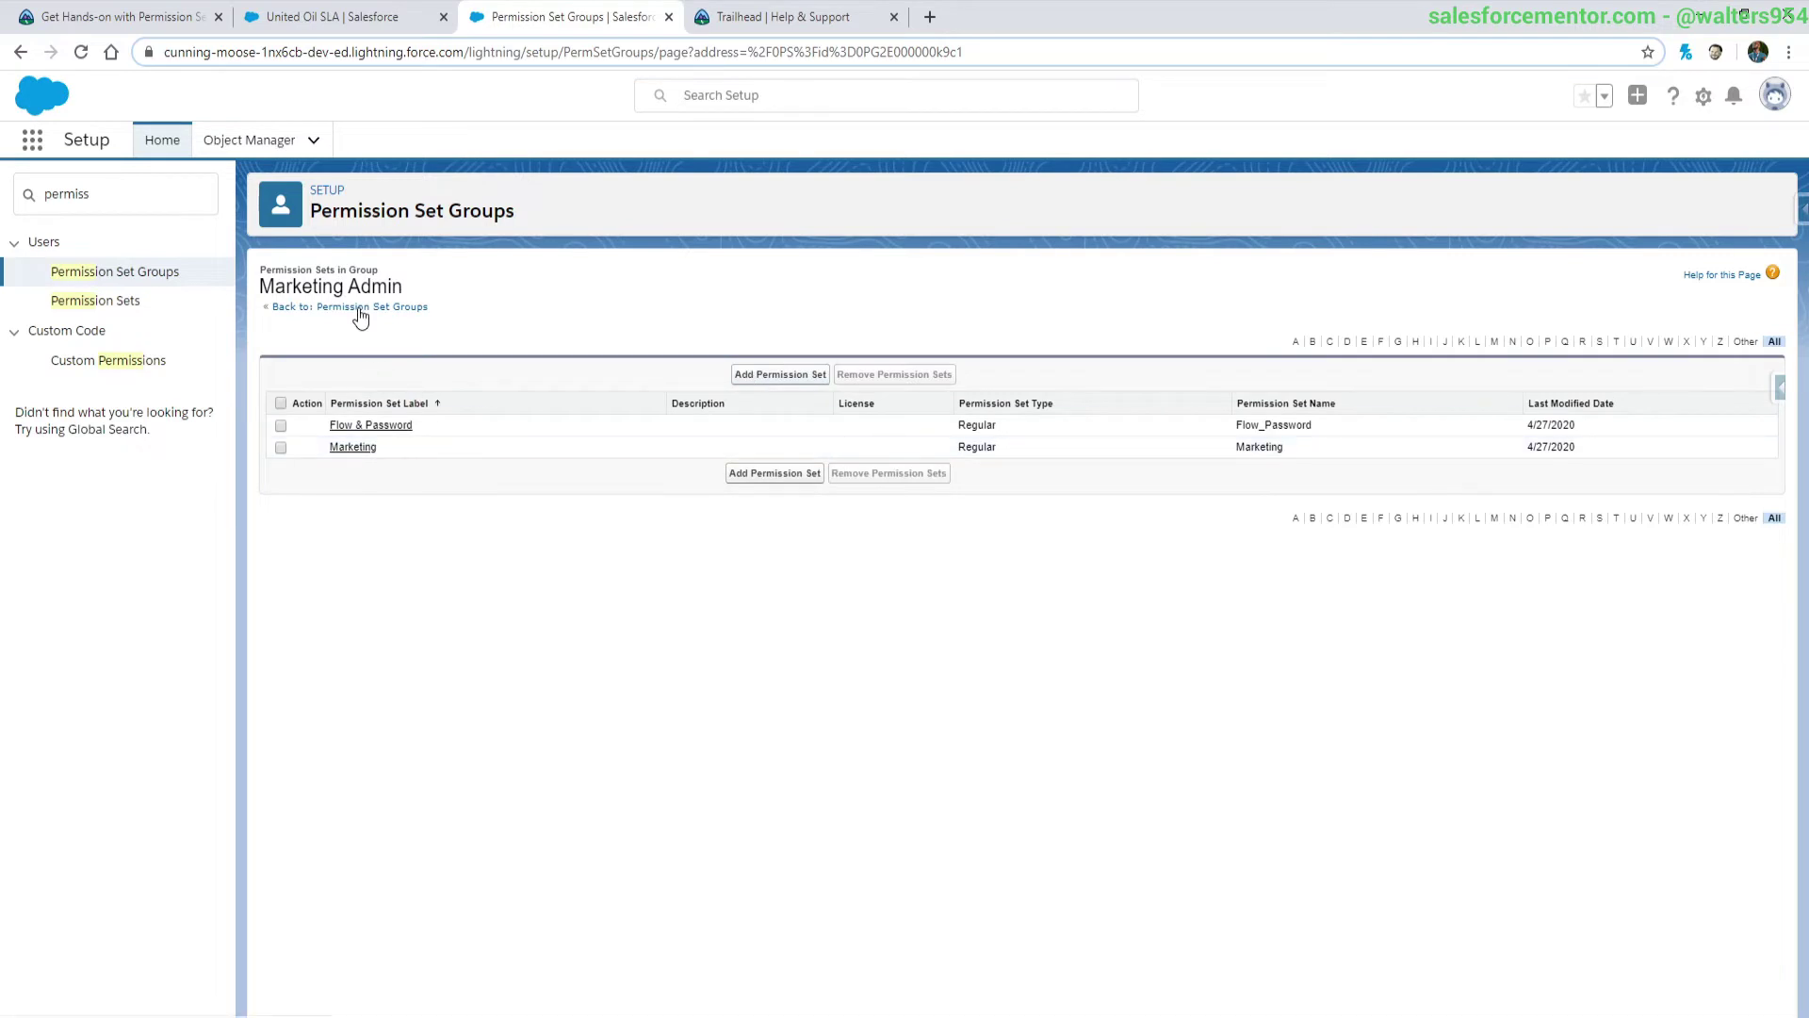
pyautogui.click(362, 308)
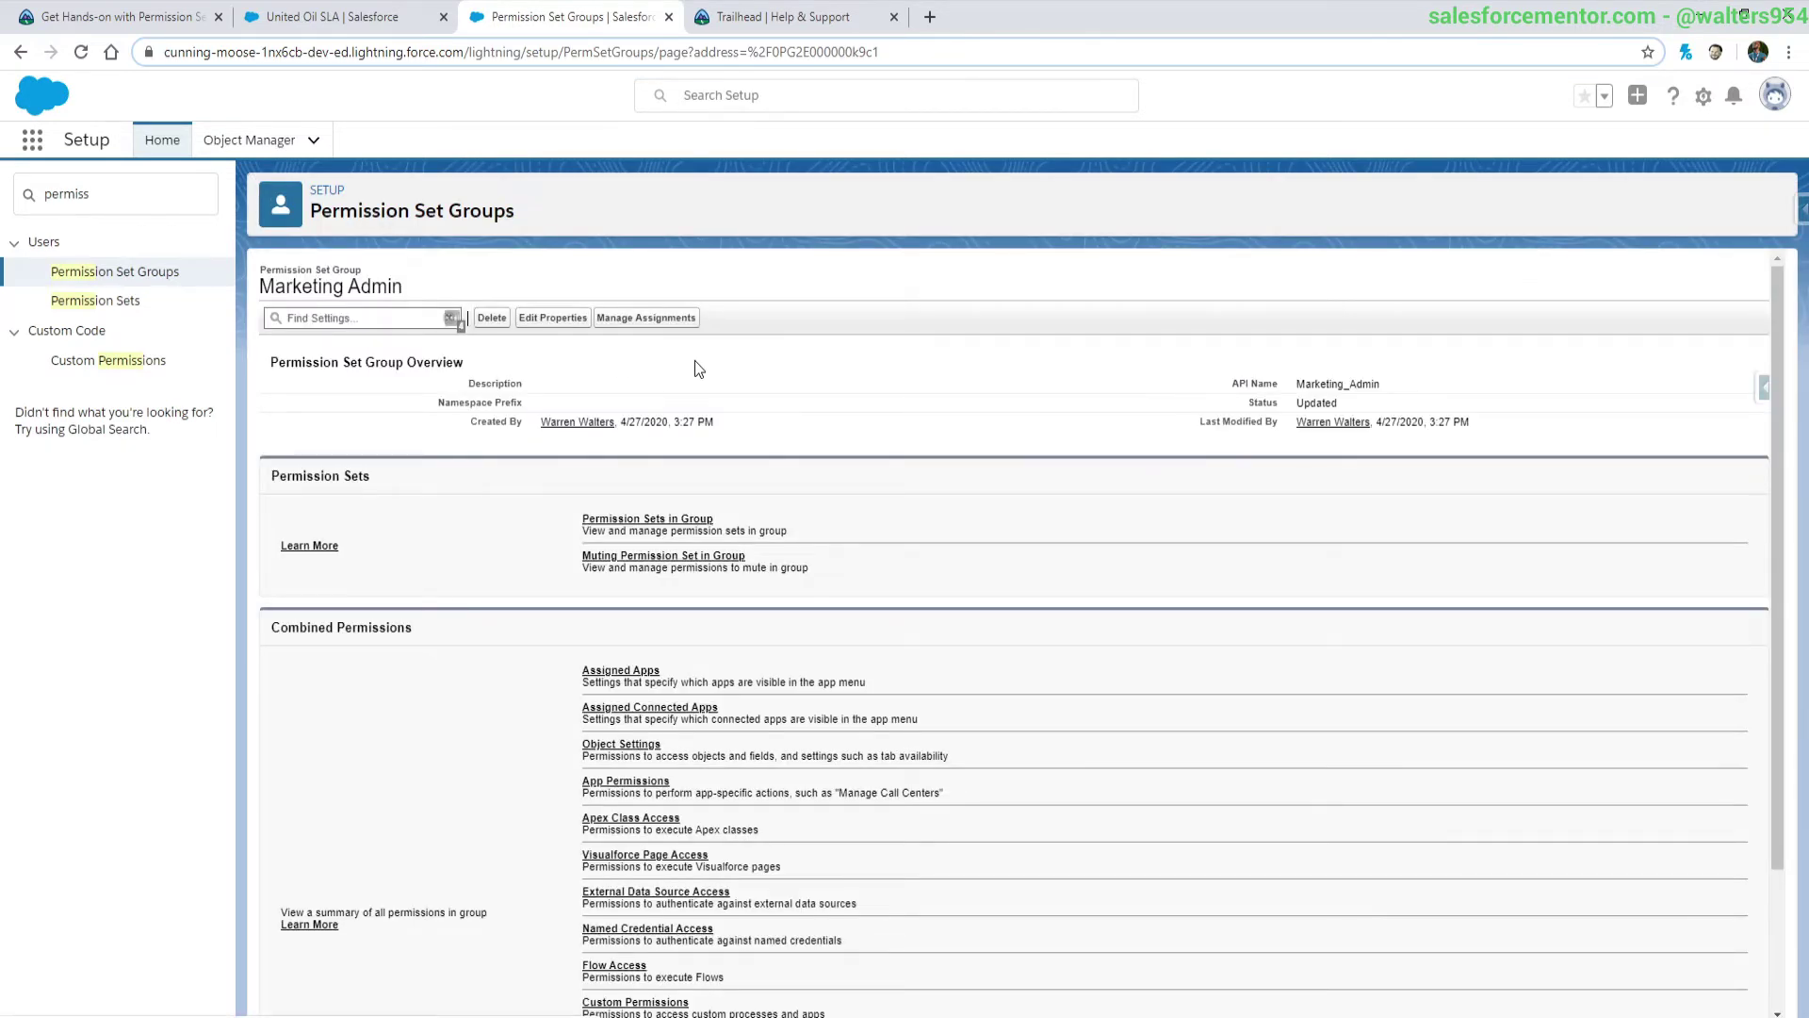
# Step: Assign the Marketing Admin group to the Test User account and return to the group page
pyautogui.click(637, 318)
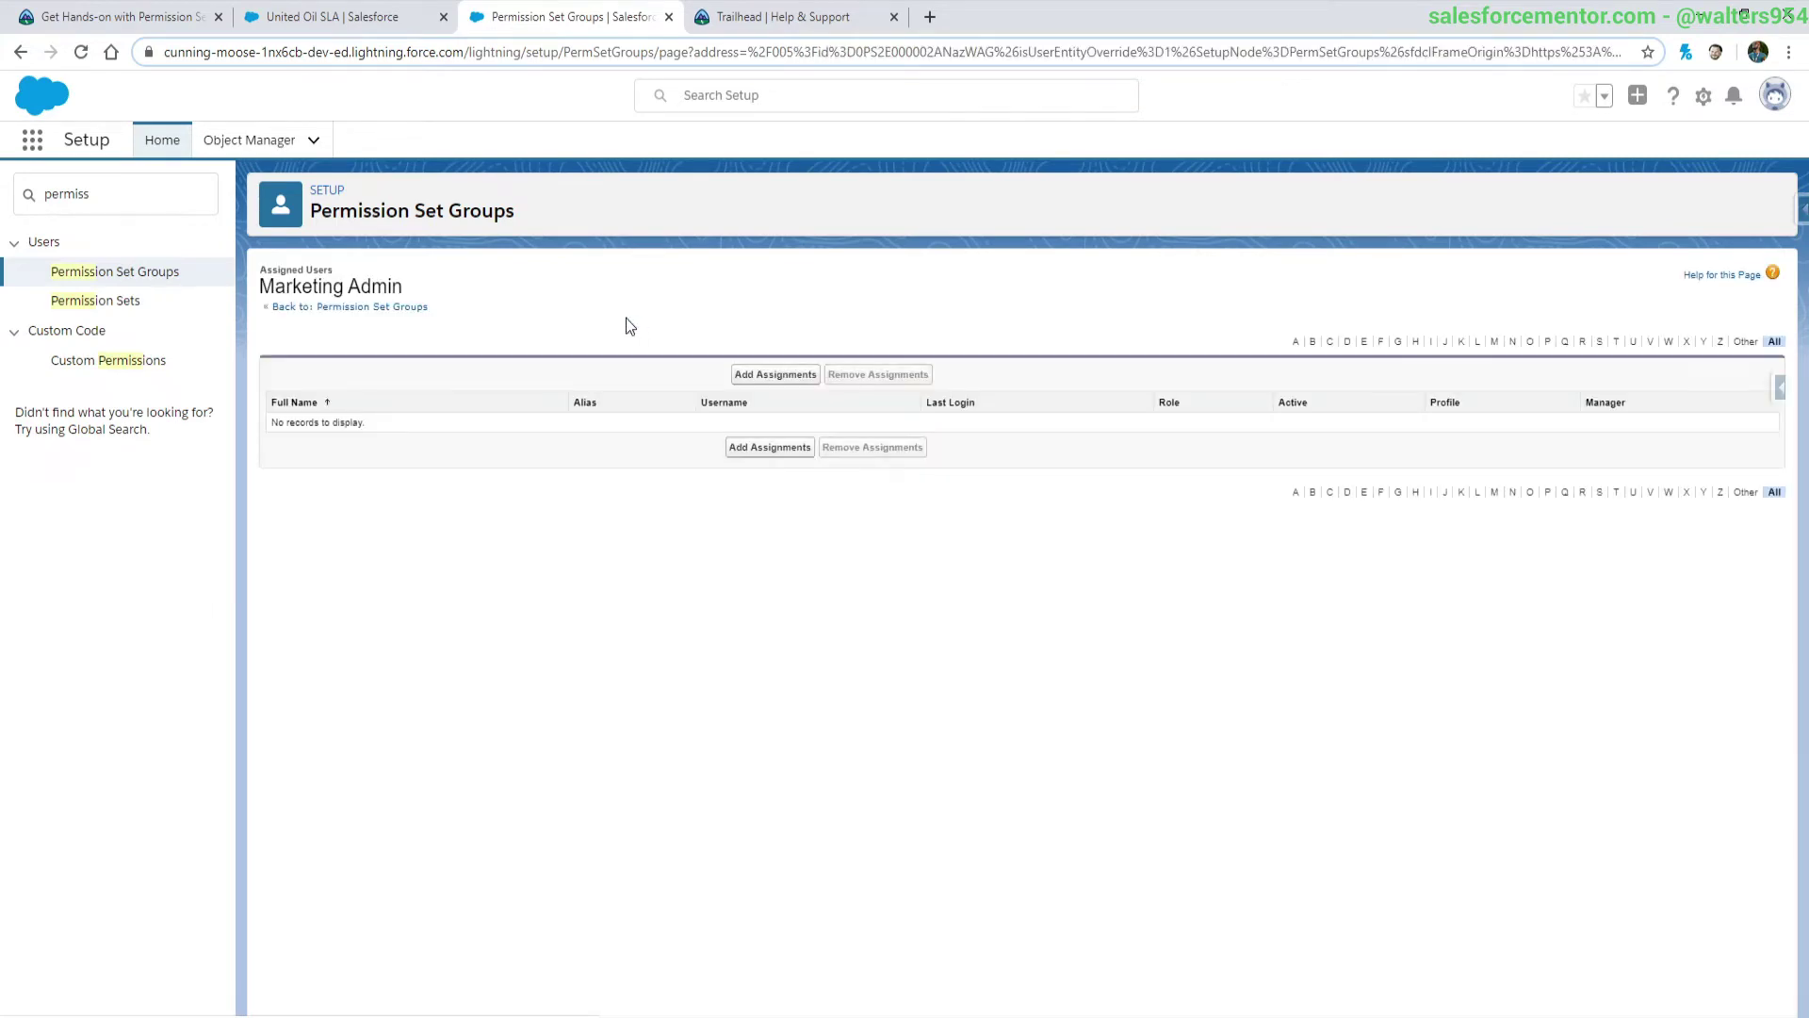
pyautogui.click(743, 377)
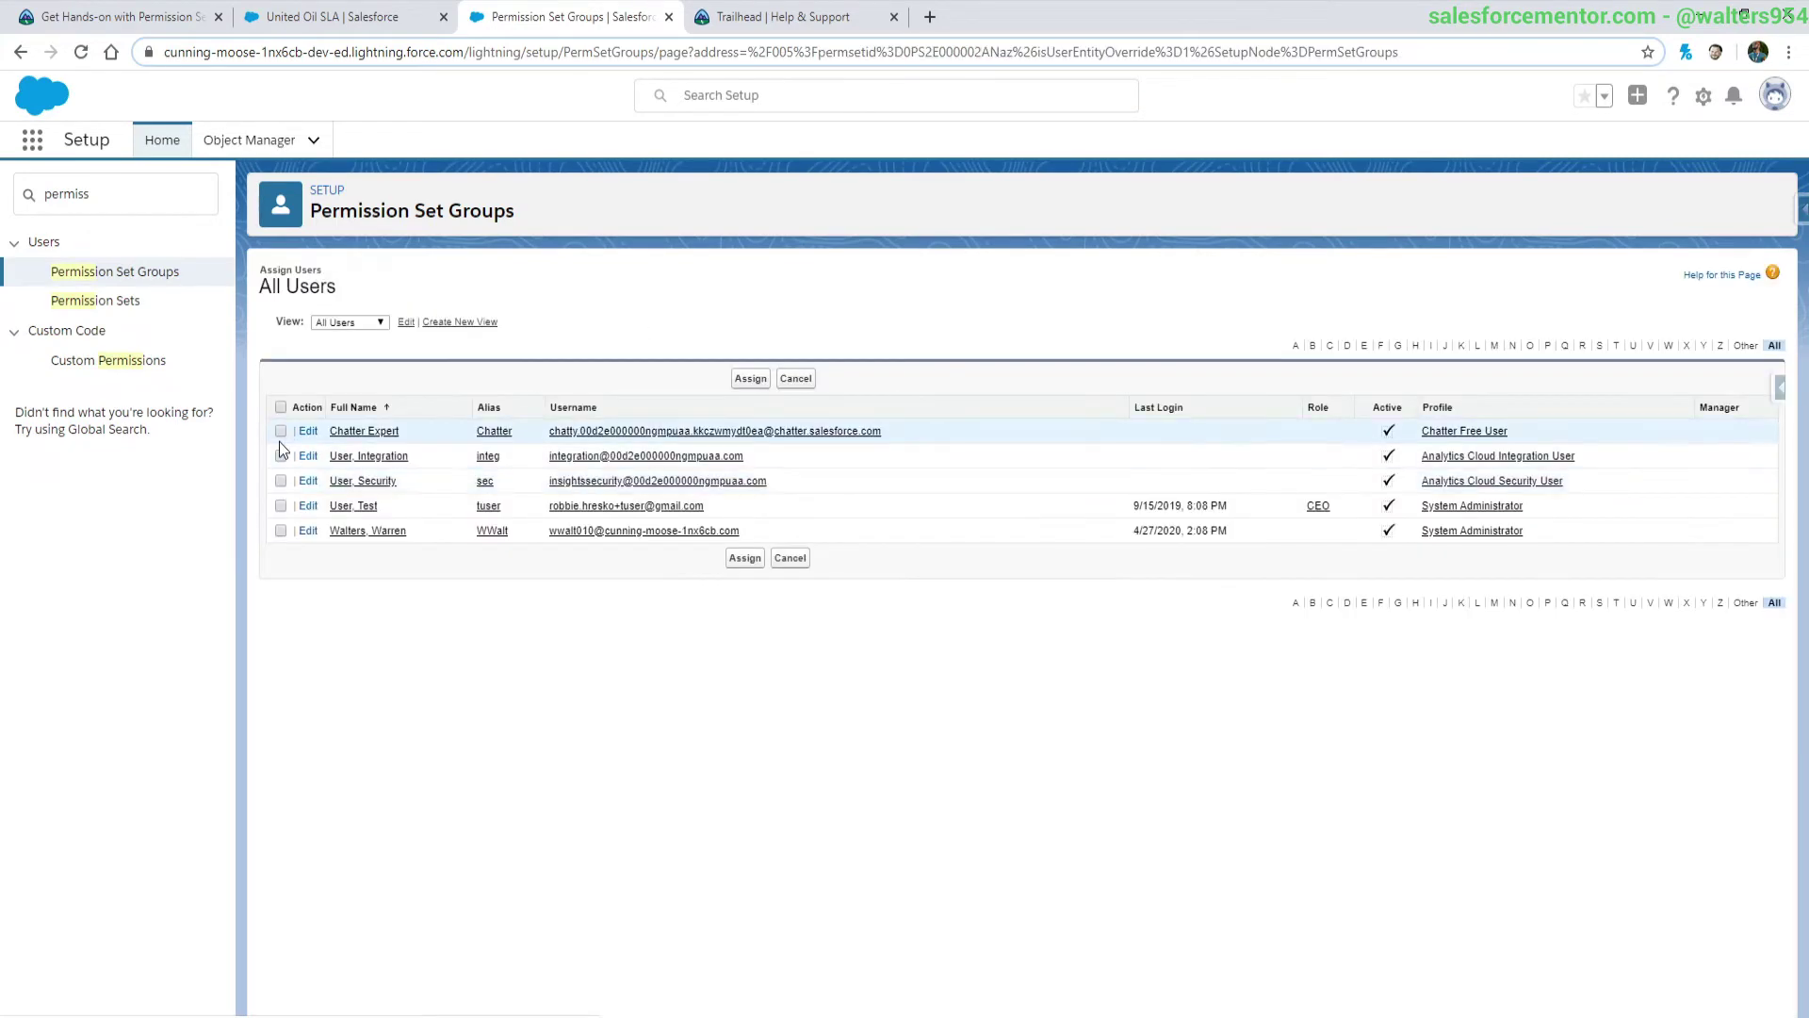
pyautogui.click(281, 506)
pyautogui.click(749, 379)
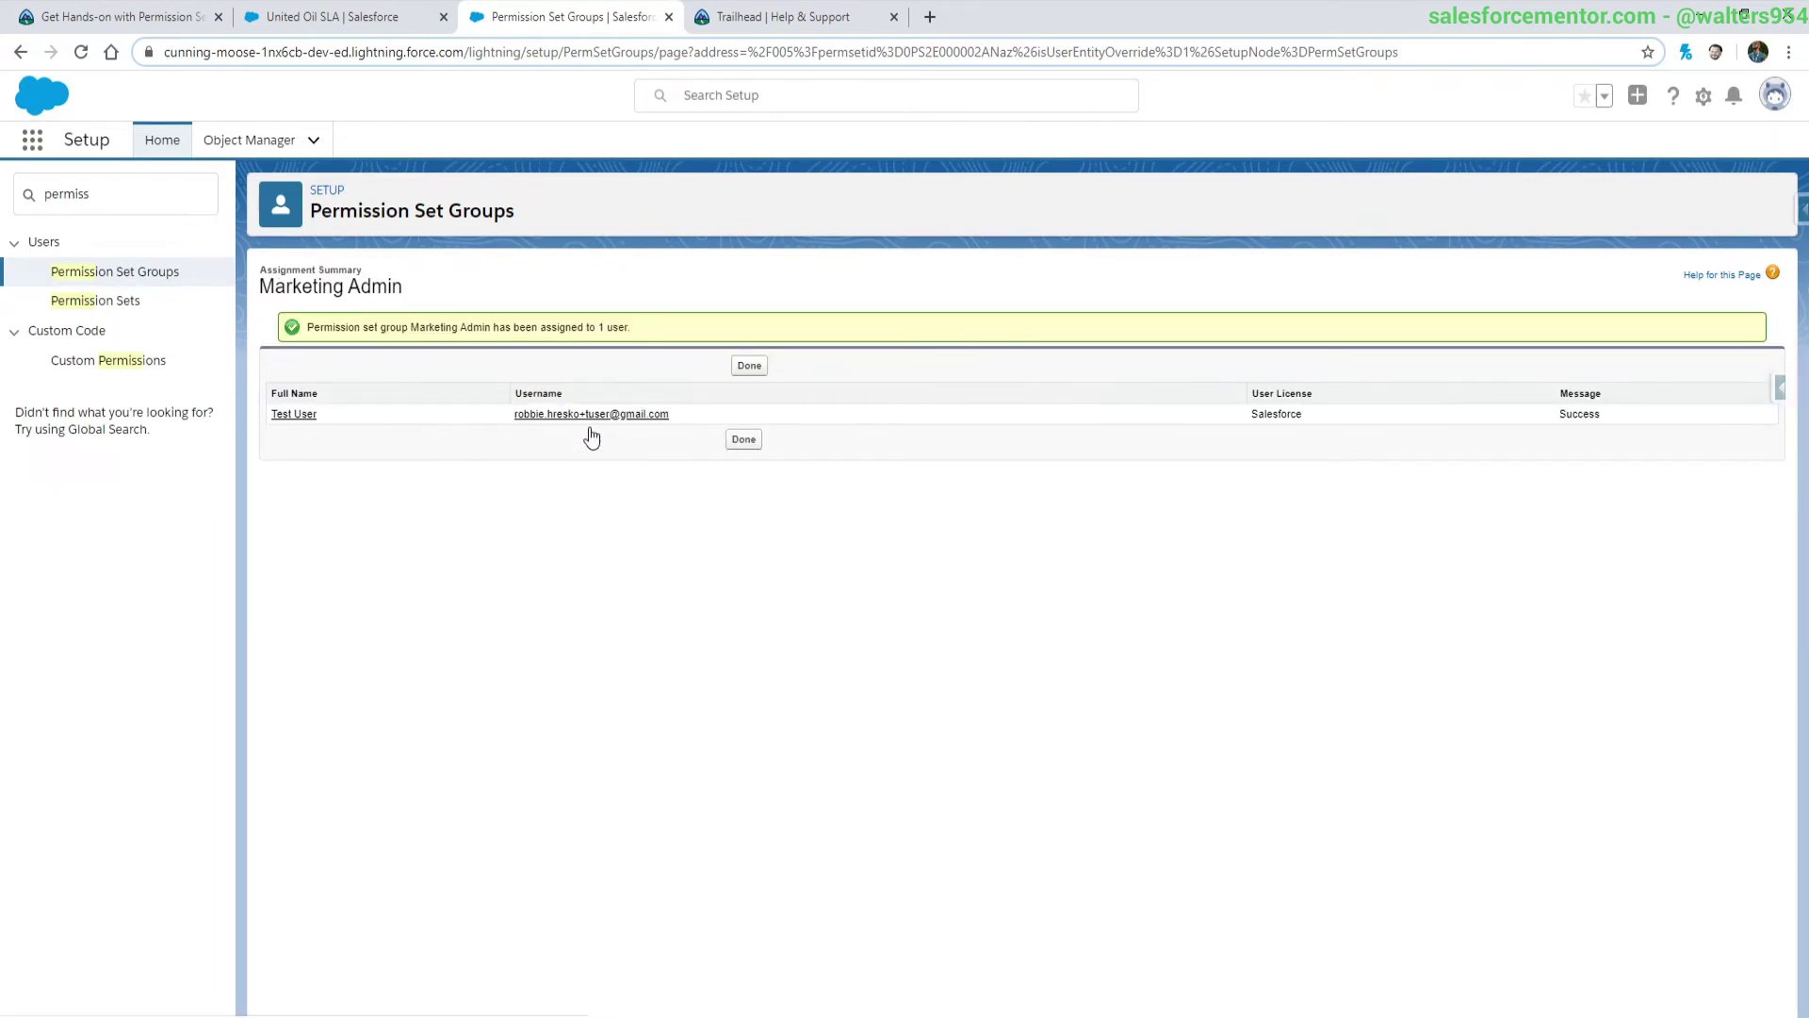
pyautogui.click(746, 364)
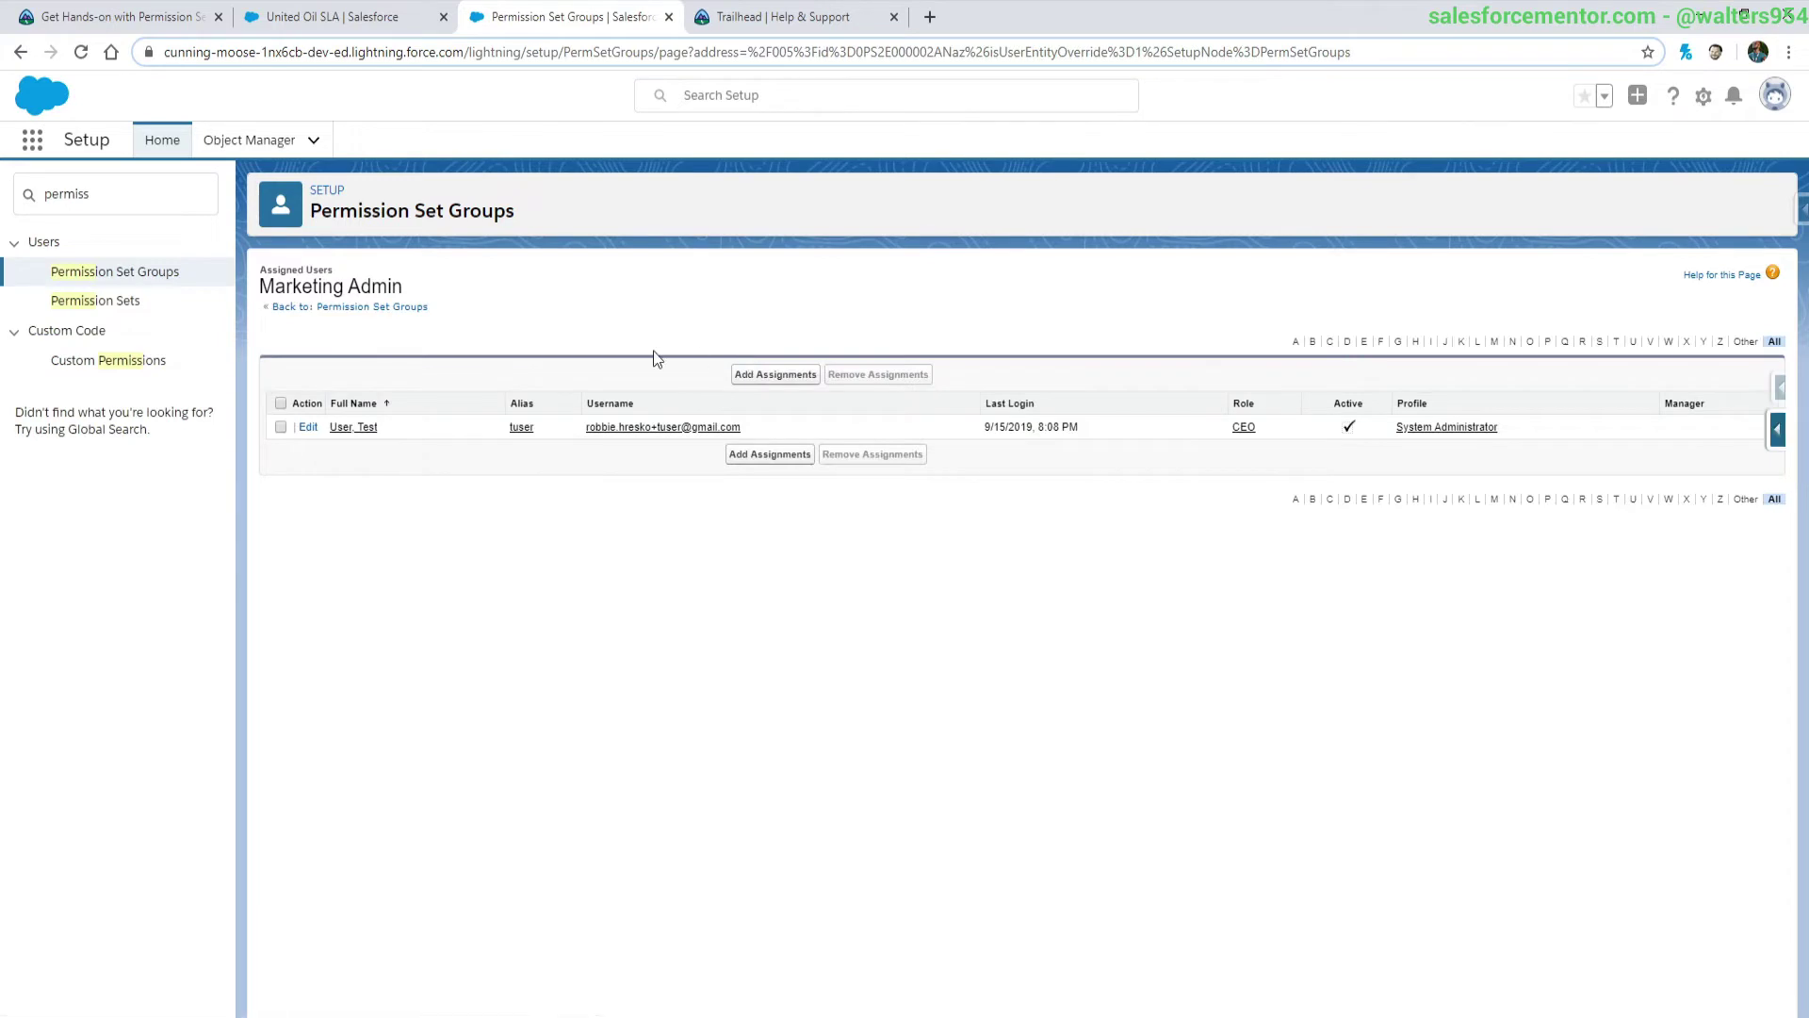
pyautogui.click(408, 308)
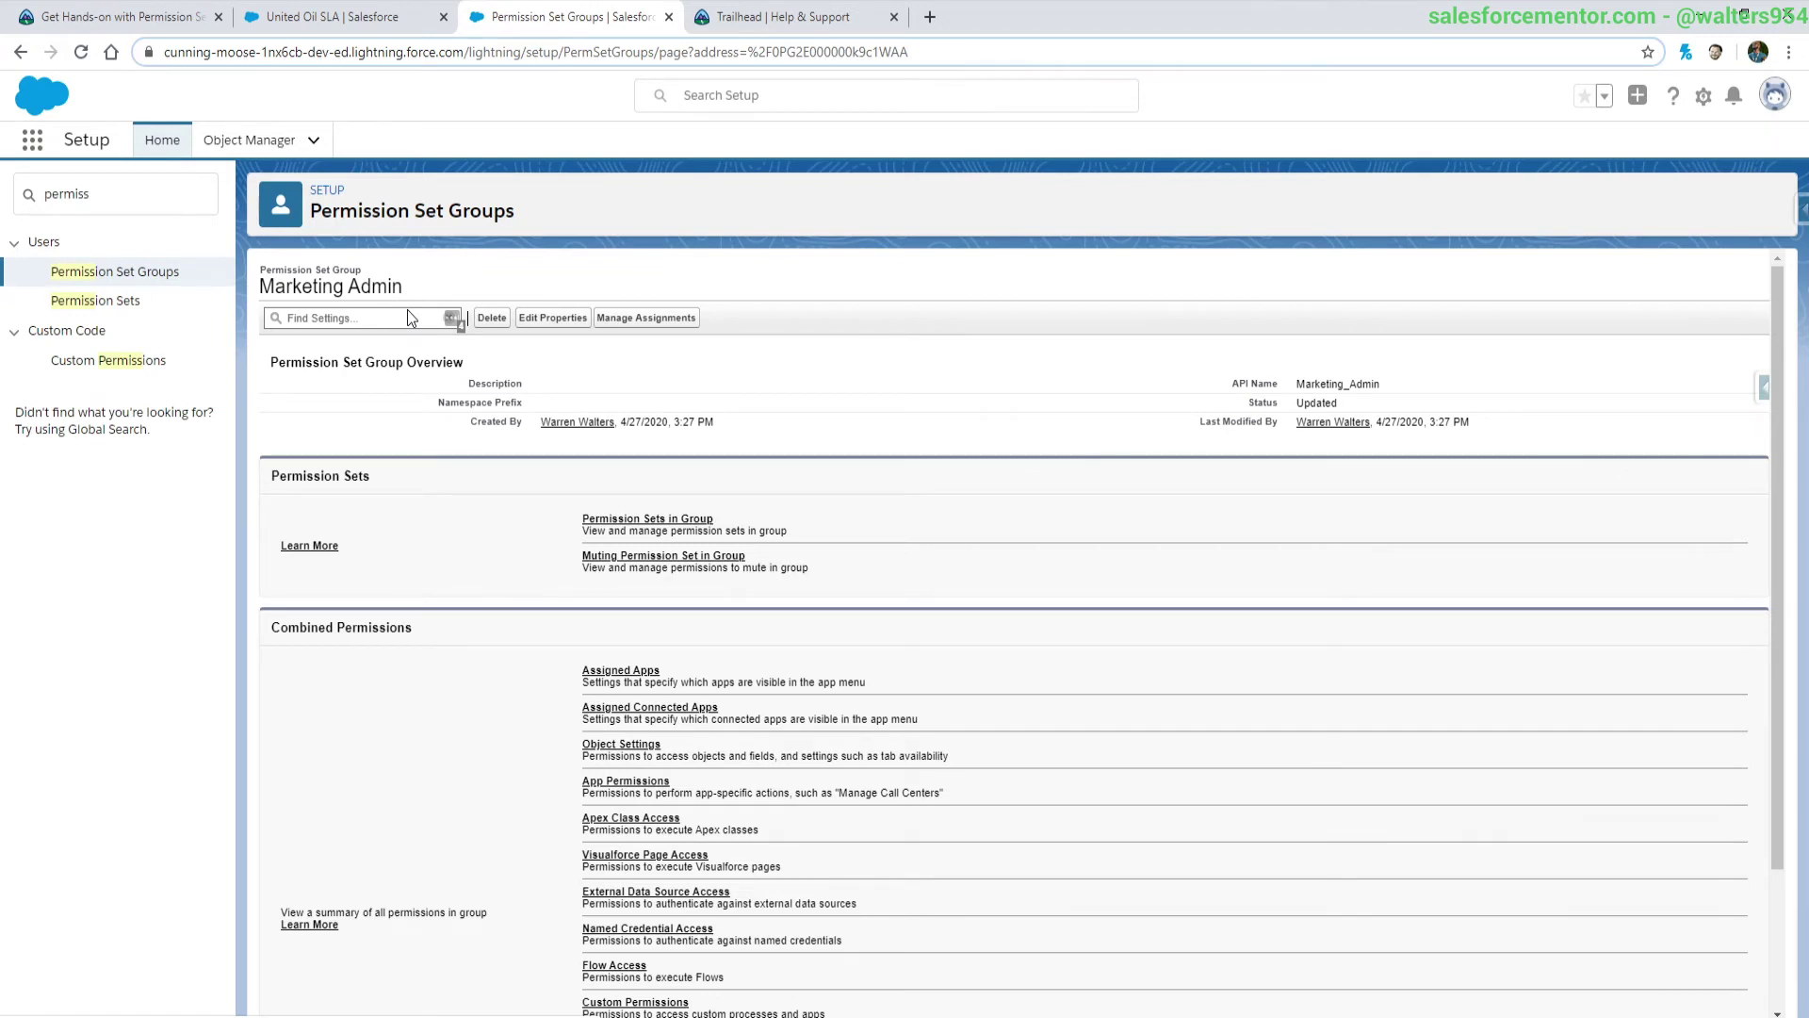
# Step: Create the muting permission set 'Marketing Admin Muted' (API name Marketing_Admin_Muted) in the group
pyautogui.click(617, 560)
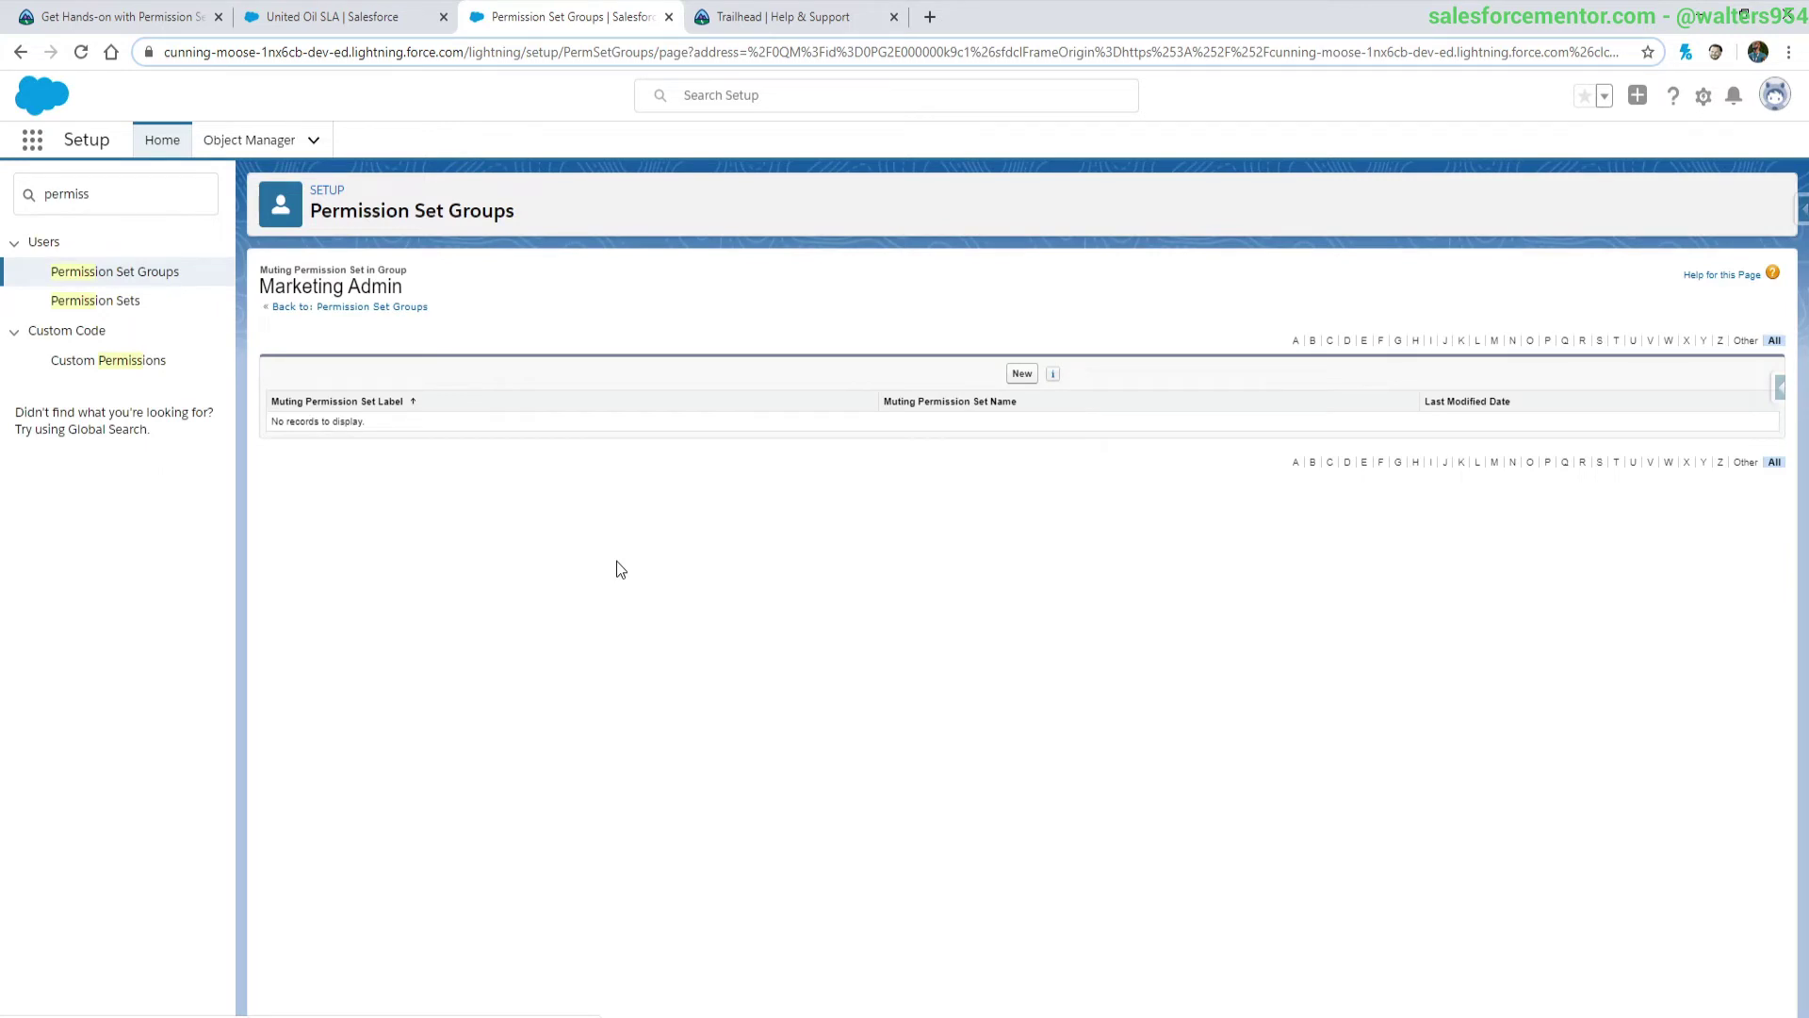
pyautogui.click(1022, 374)
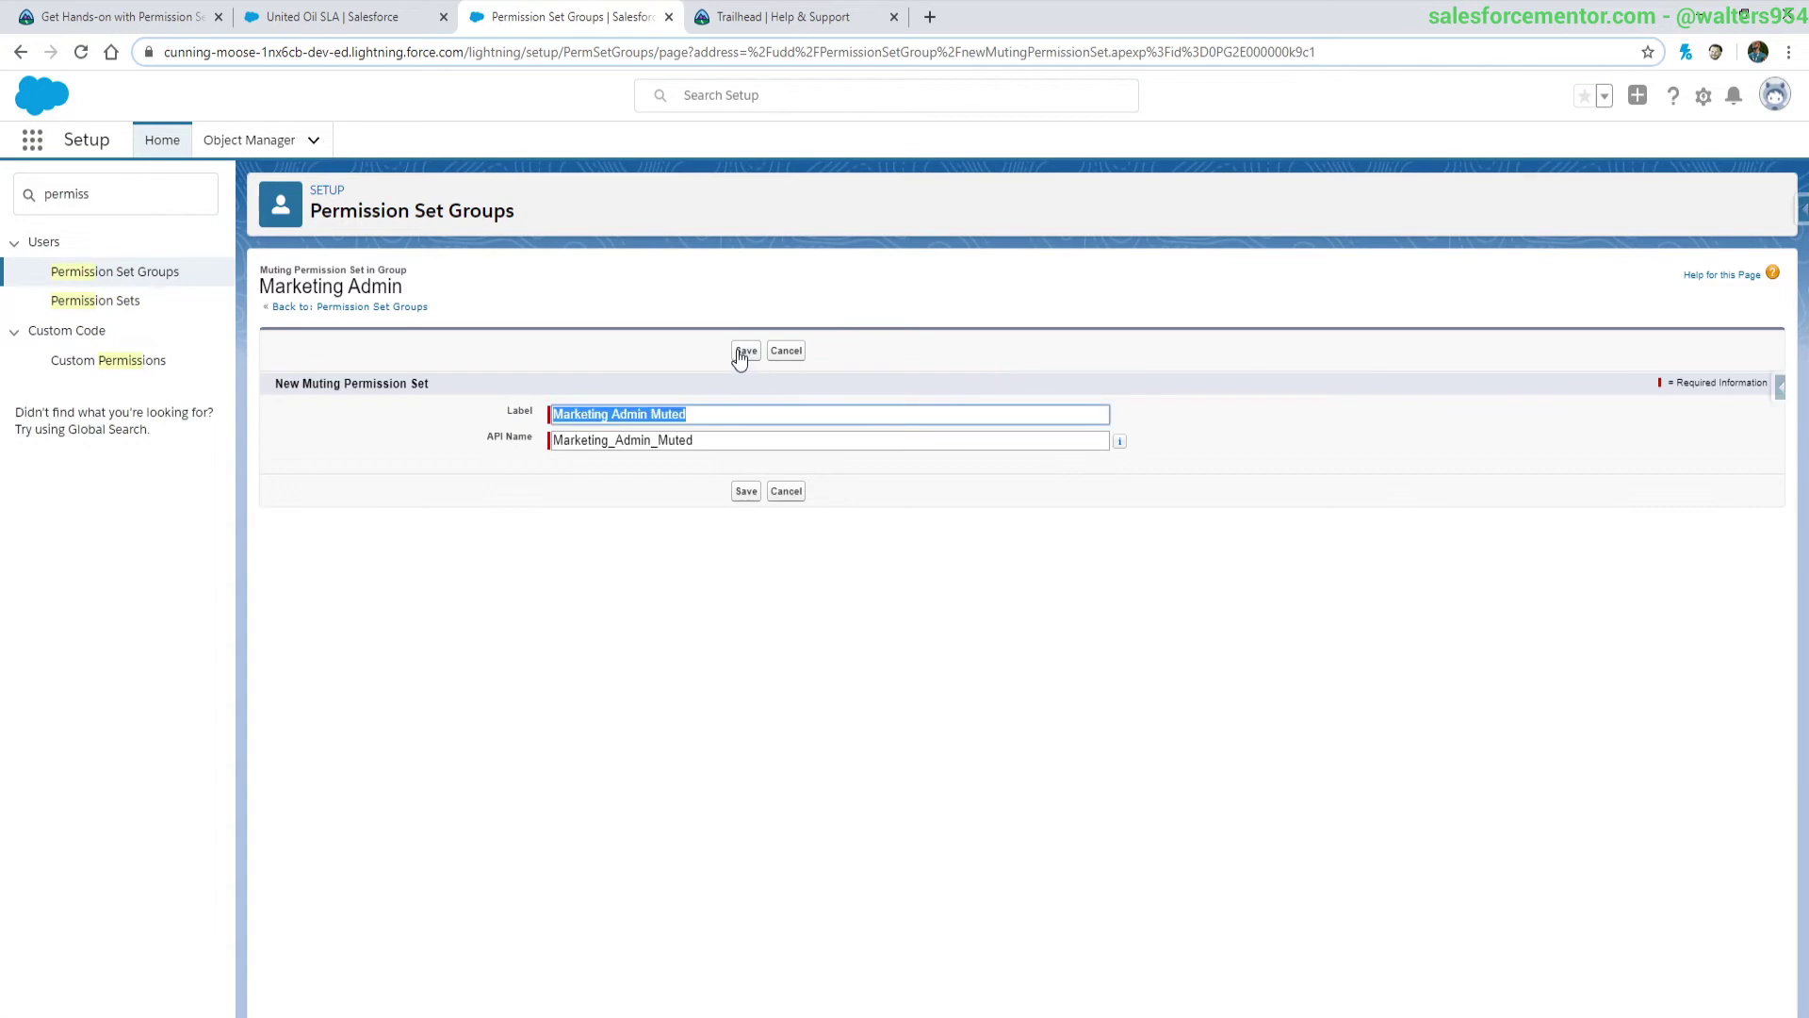
pyautogui.click(741, 352)
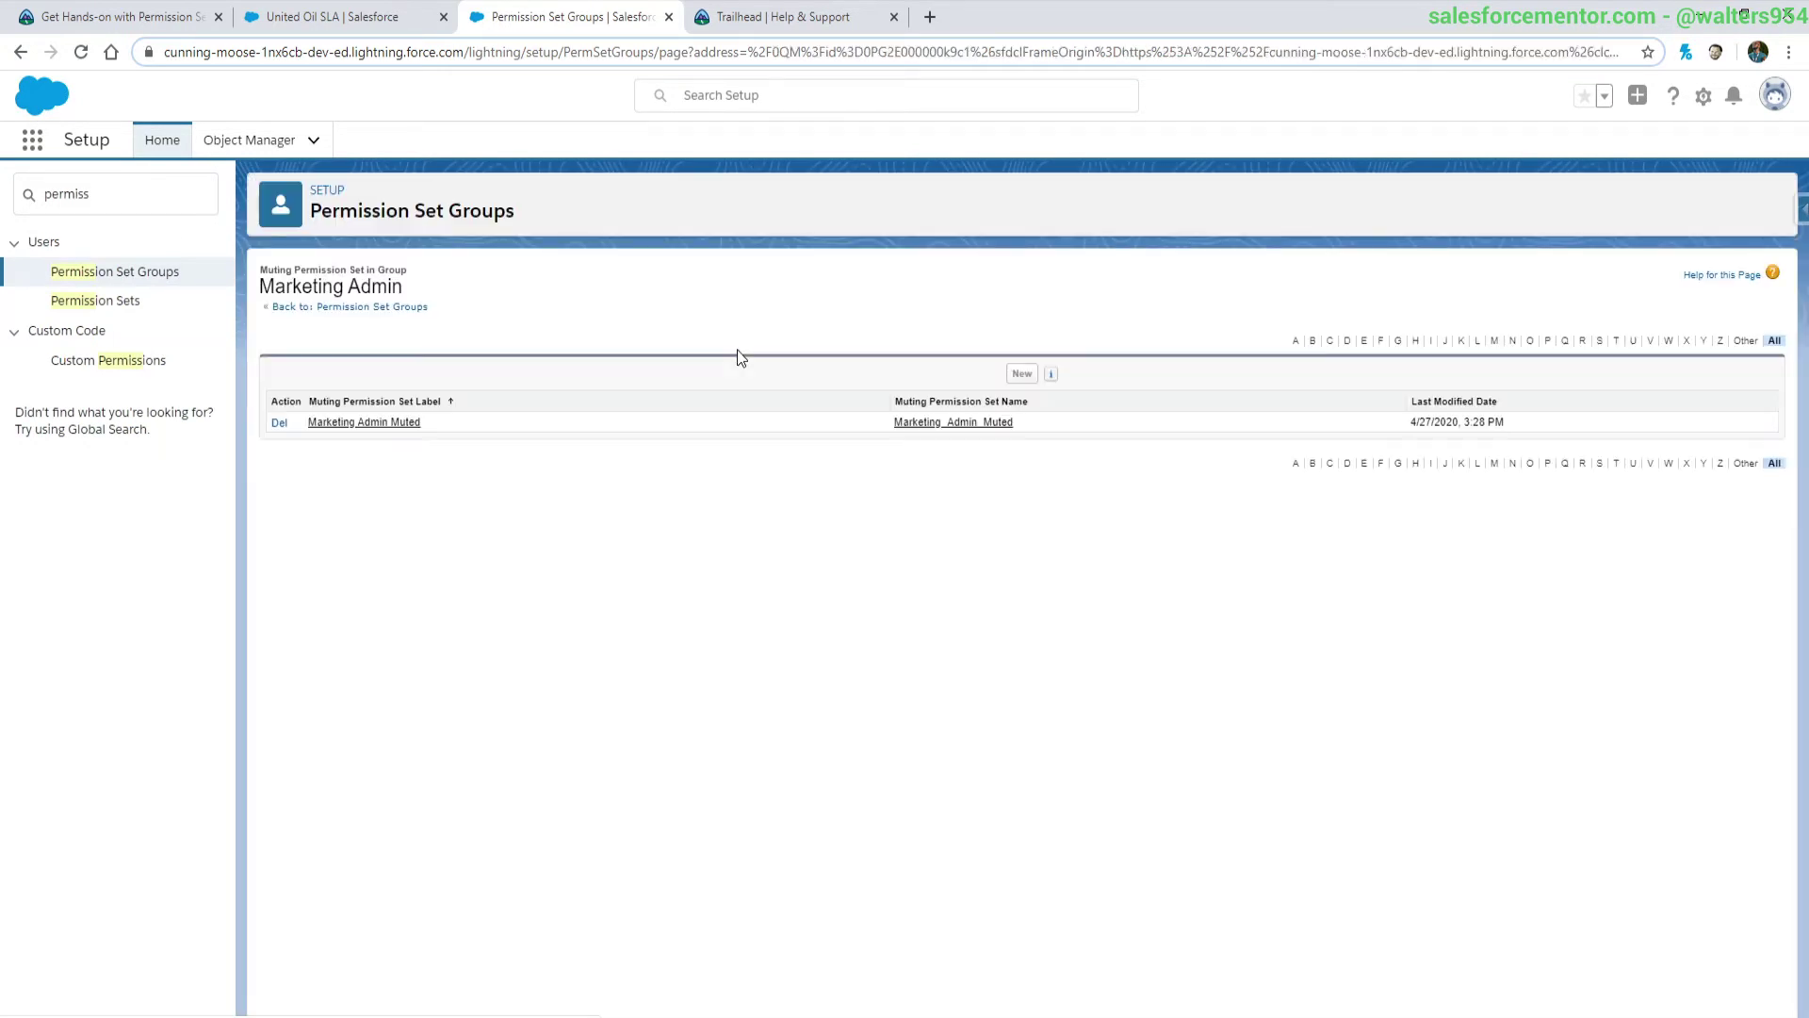
# Step: Open Marketing Admin Muted and locate Password Never Expires in its system permissions
pyautogui.click(380, 423)
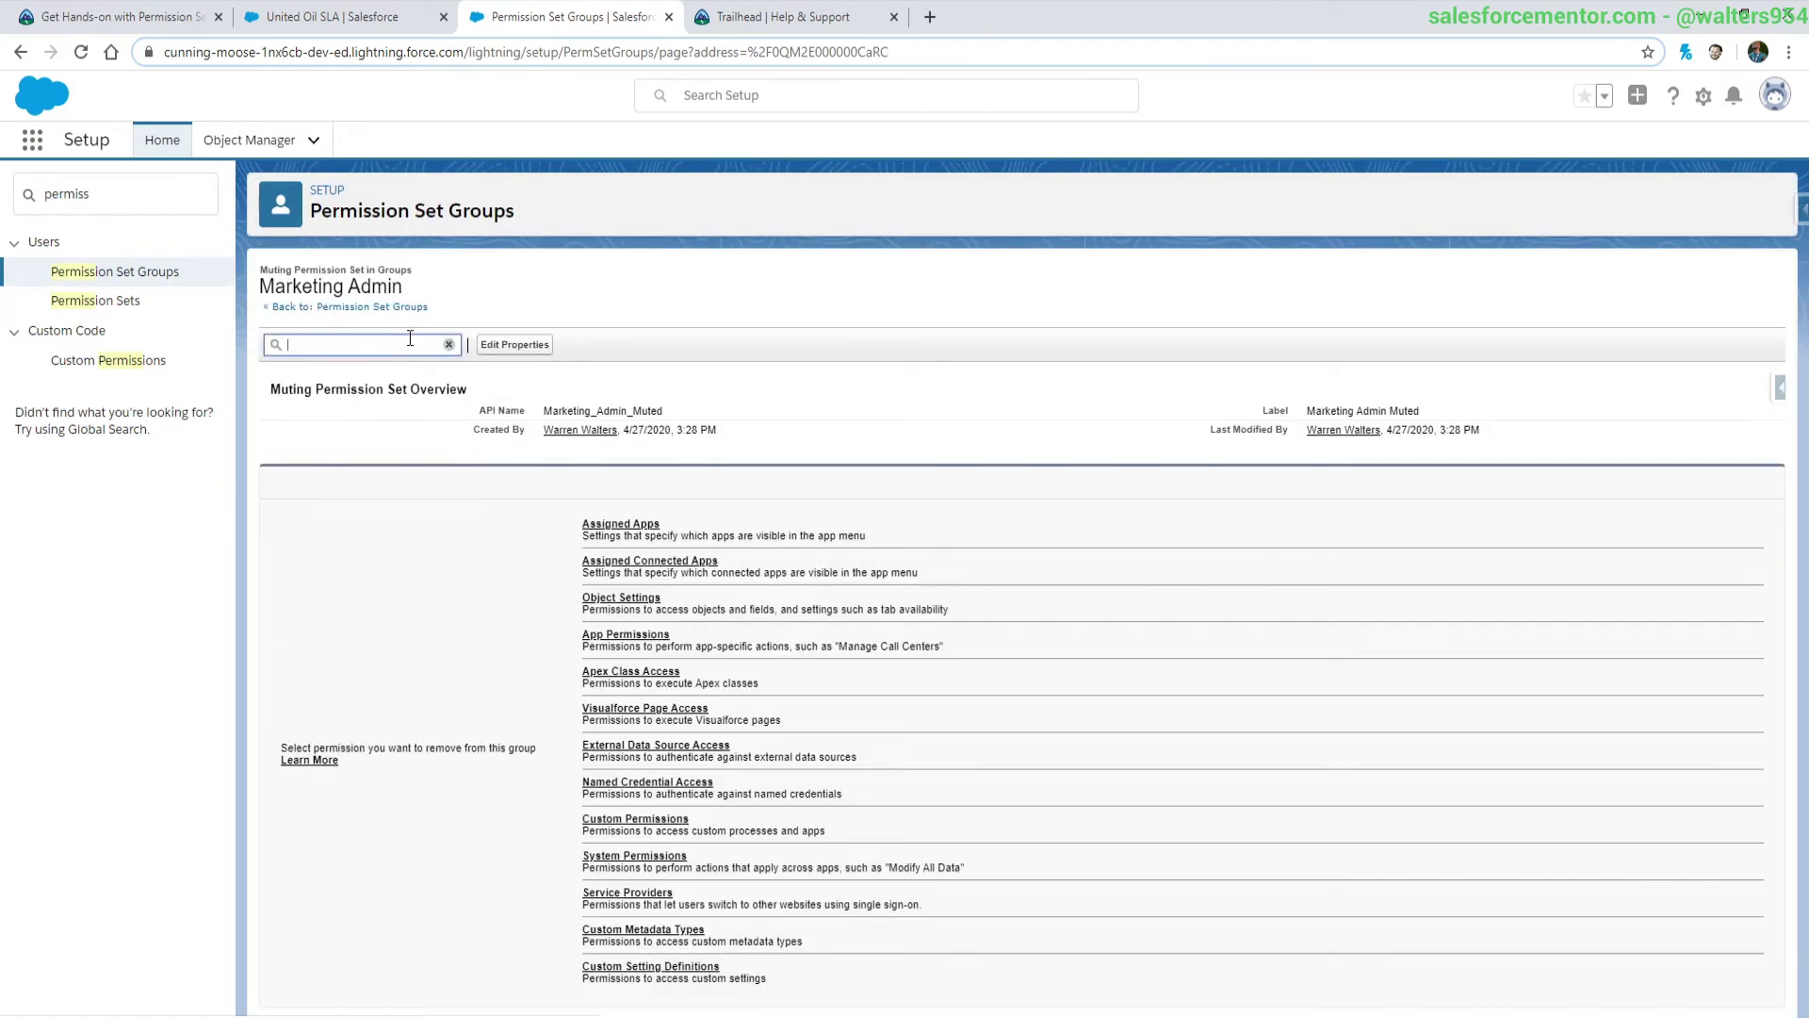
pyautogui.write('password')
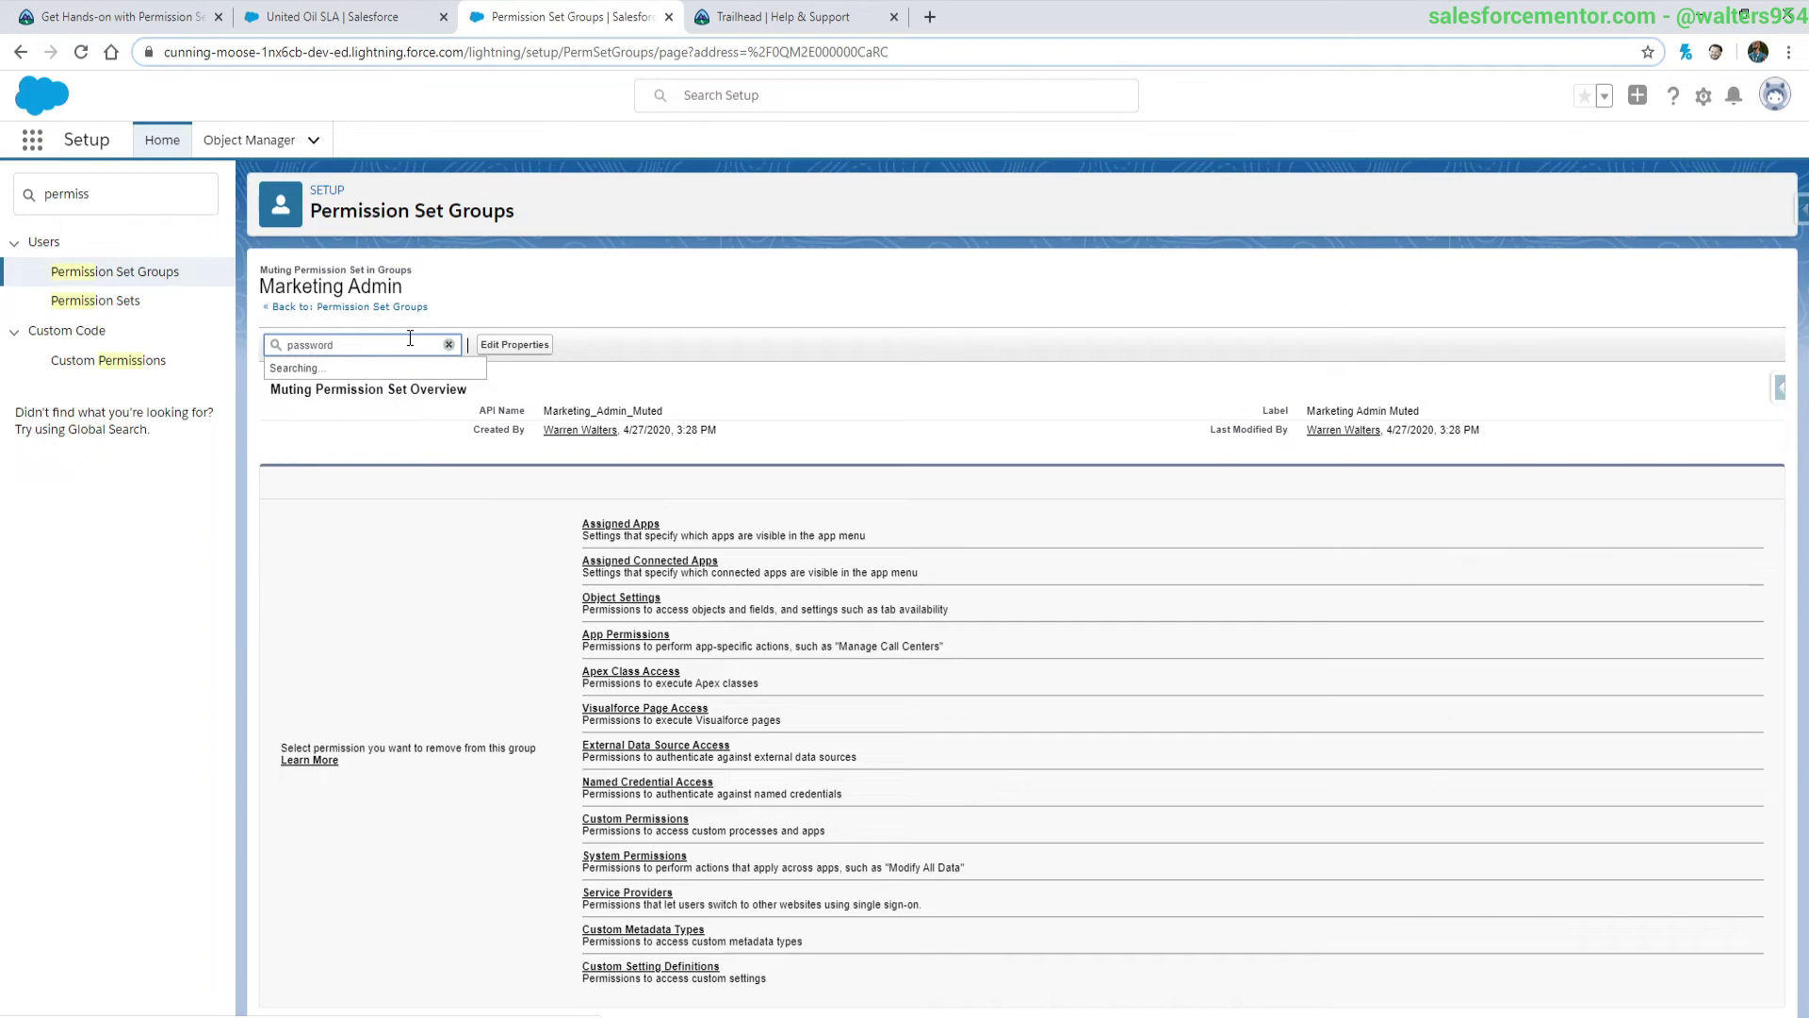
pyautogui.click(321, 405)
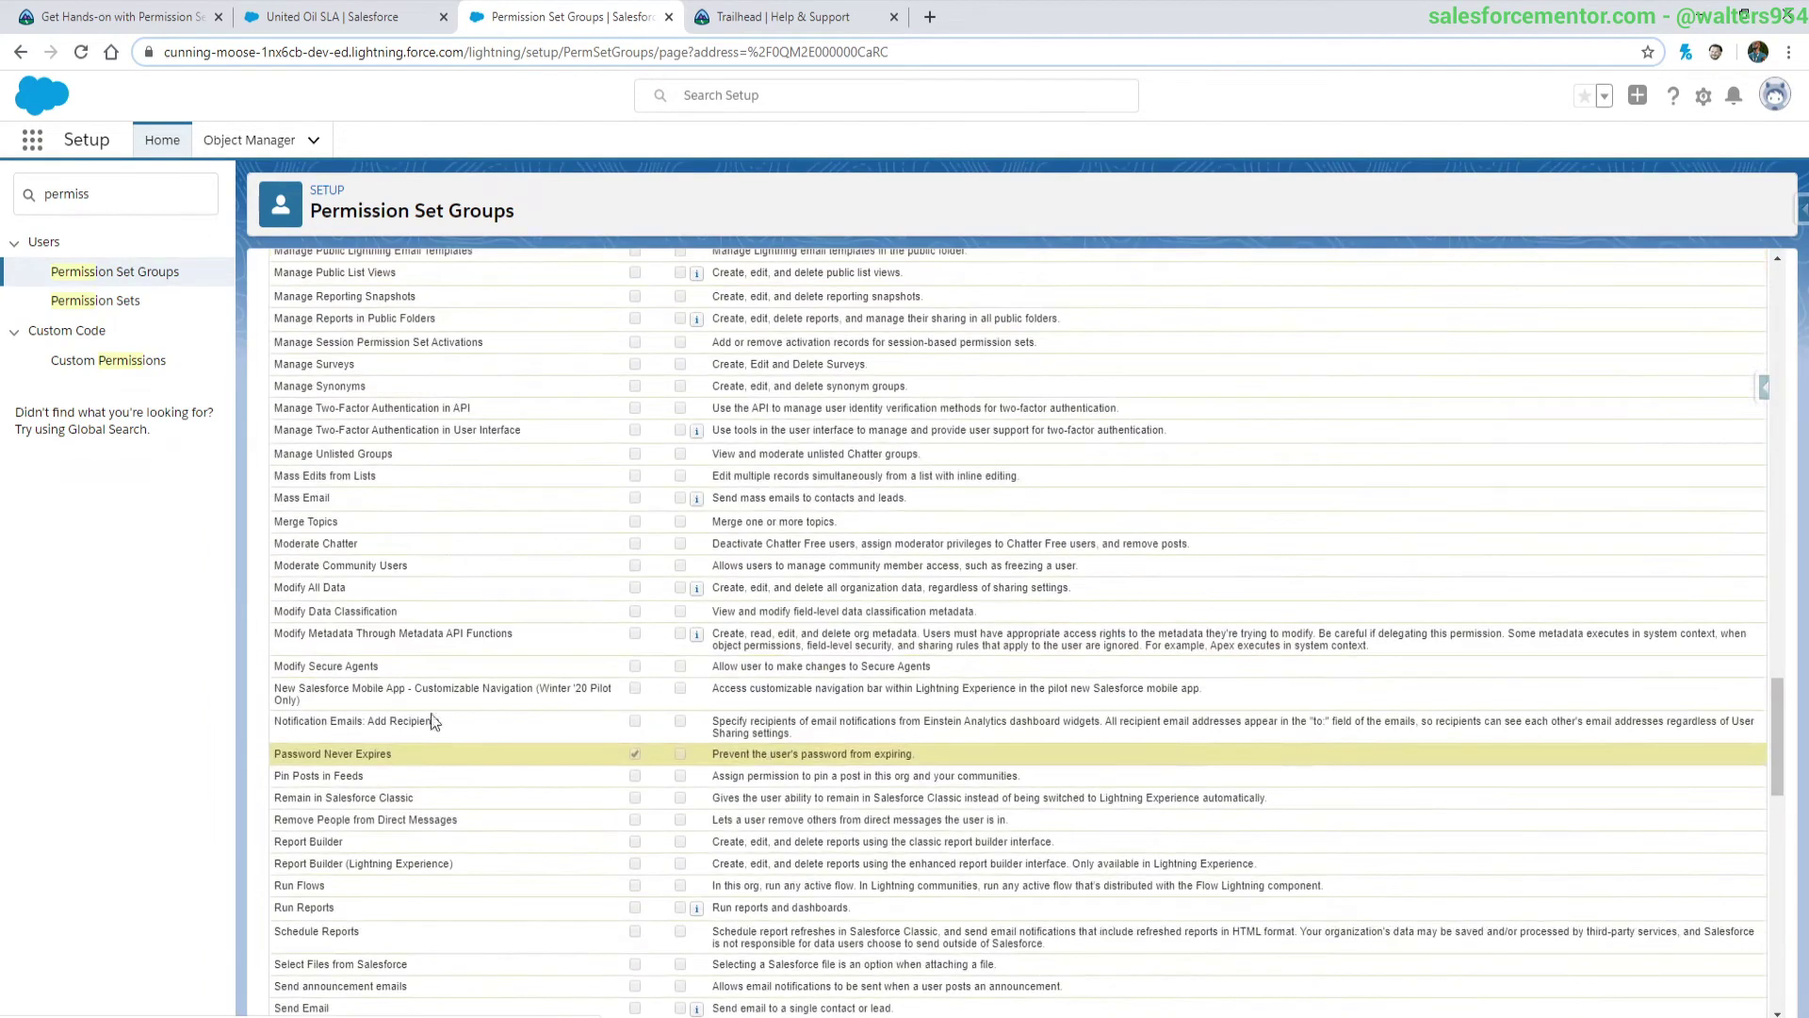
pyautogui.scroll(15, 665, 792)
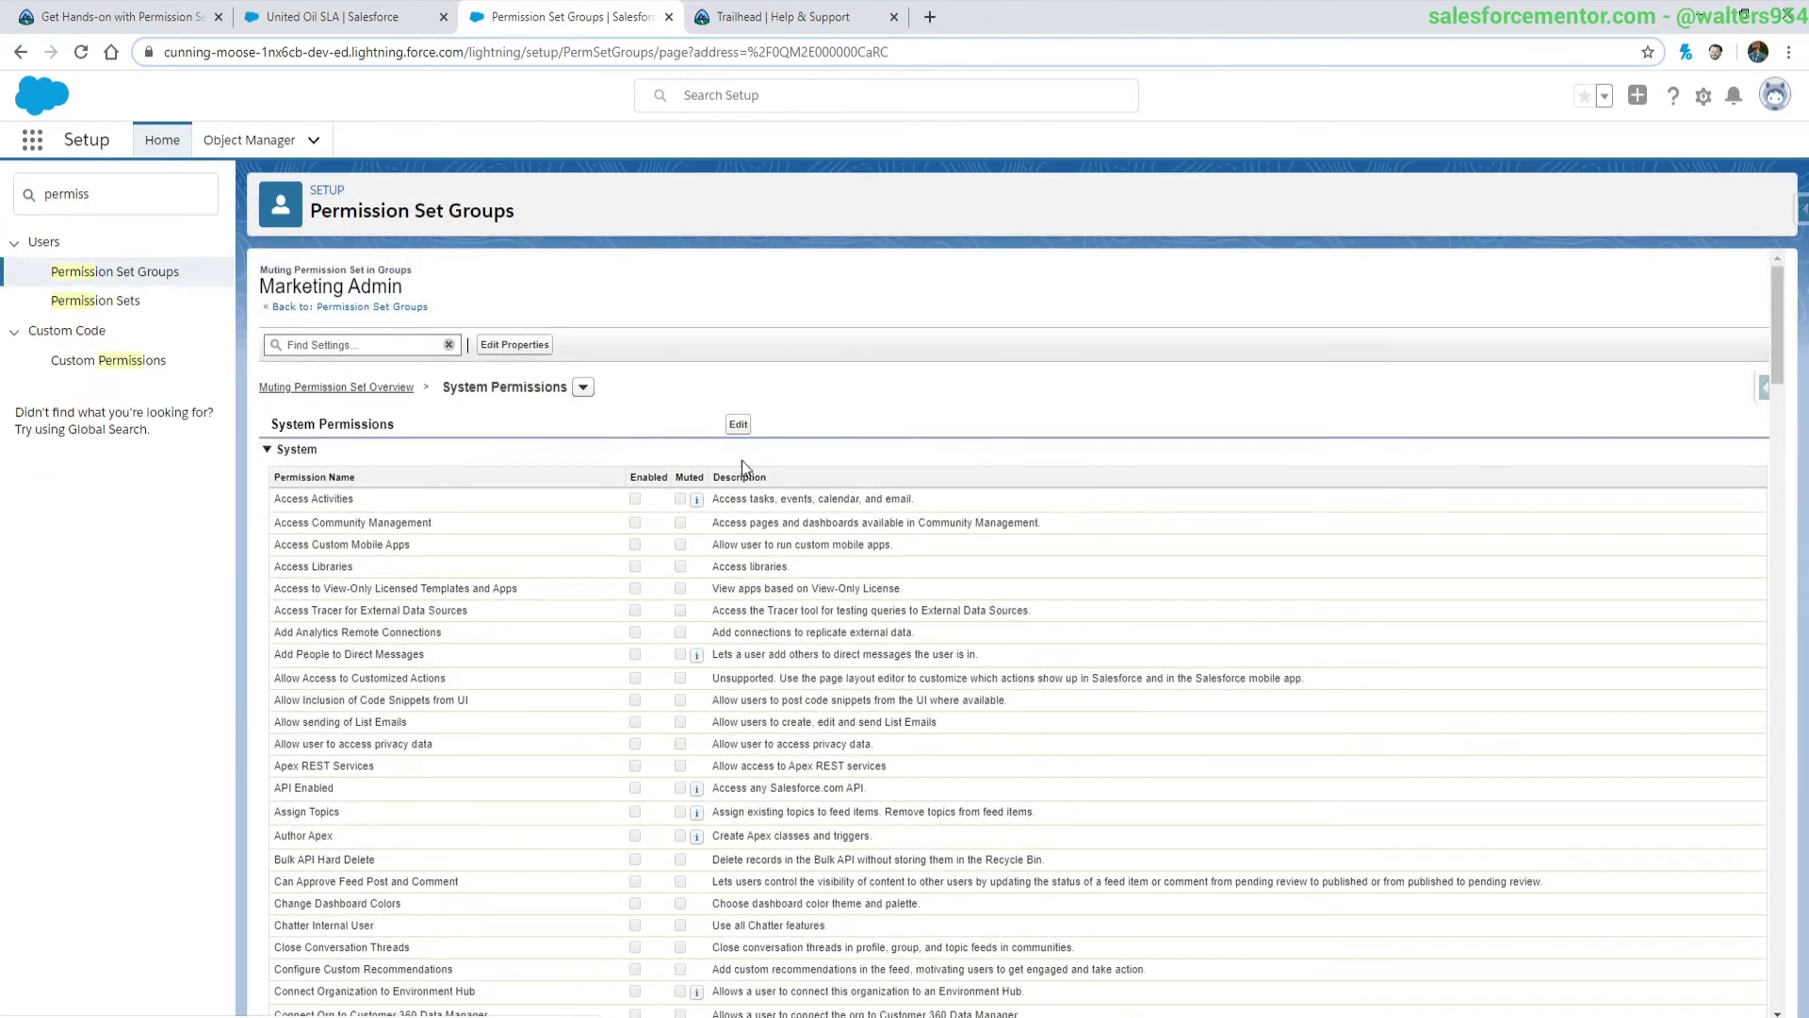
# Step: Mark Password Never Expires as muted and confirm saving the system permissions
pyautogui.click(739, 425)
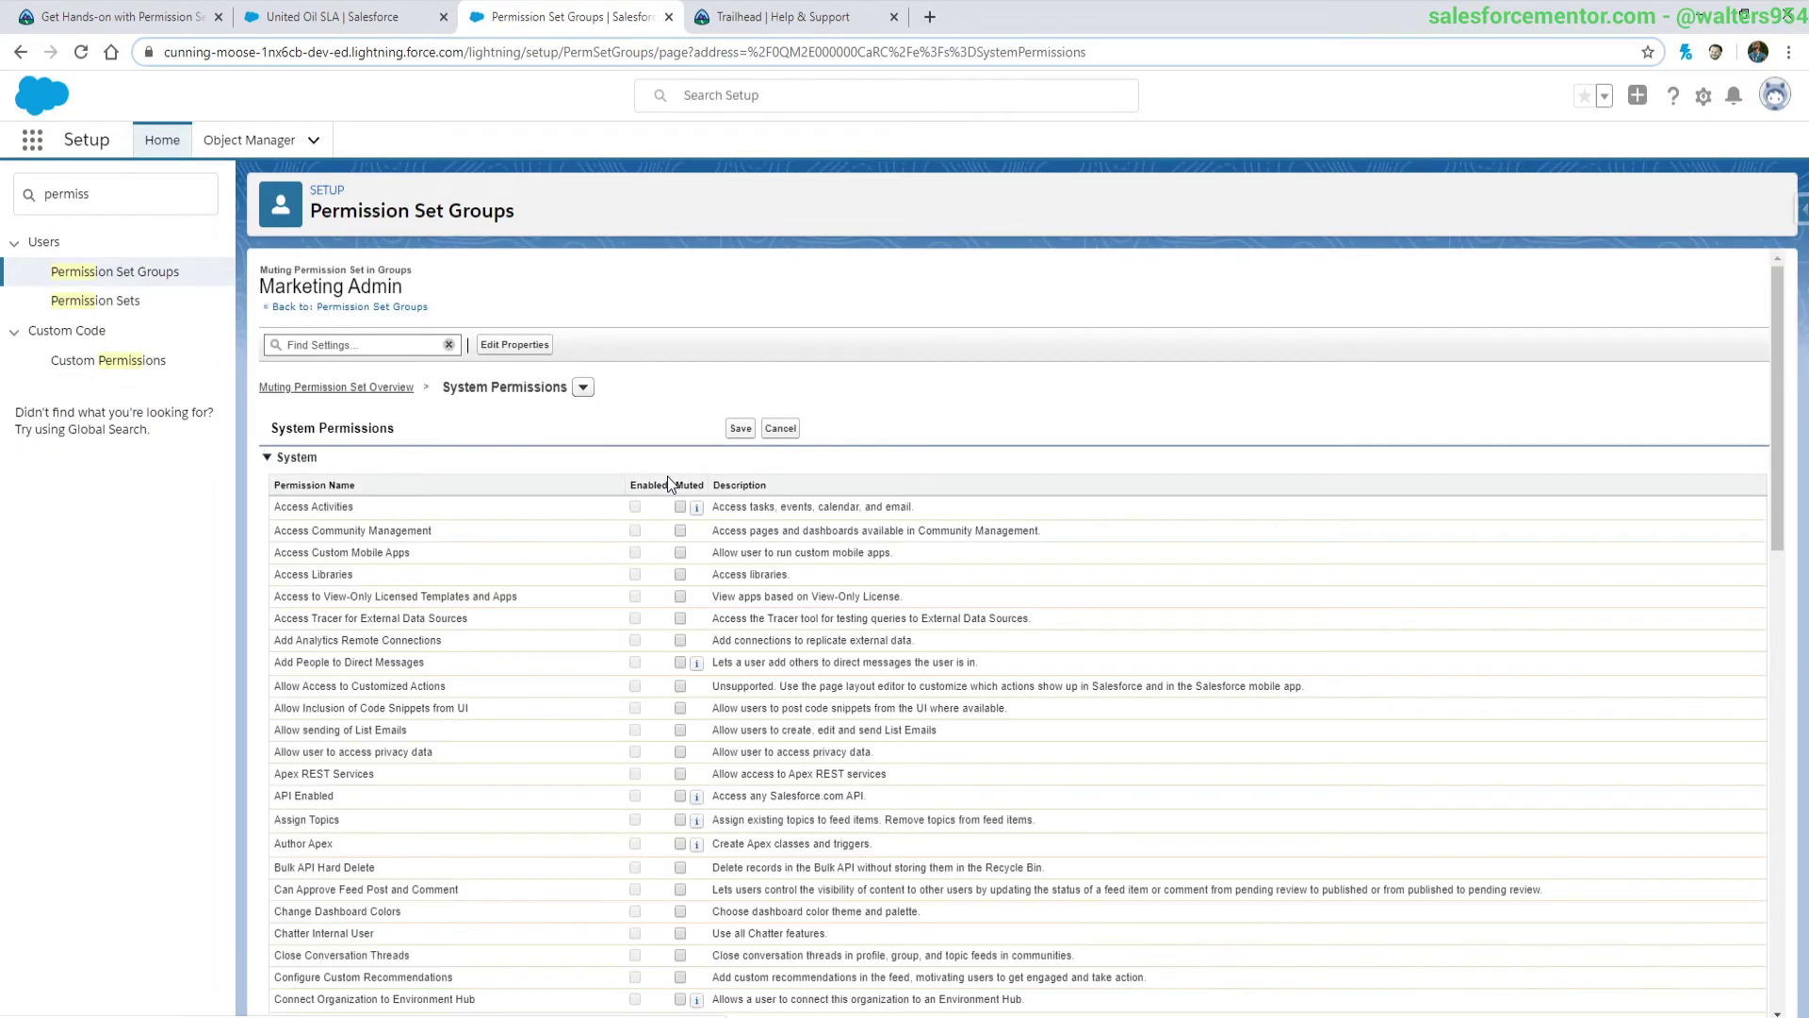
pyautogui.hotkey('ctrl', 'f')
pyautogui.scroll(-20, 641, 614)
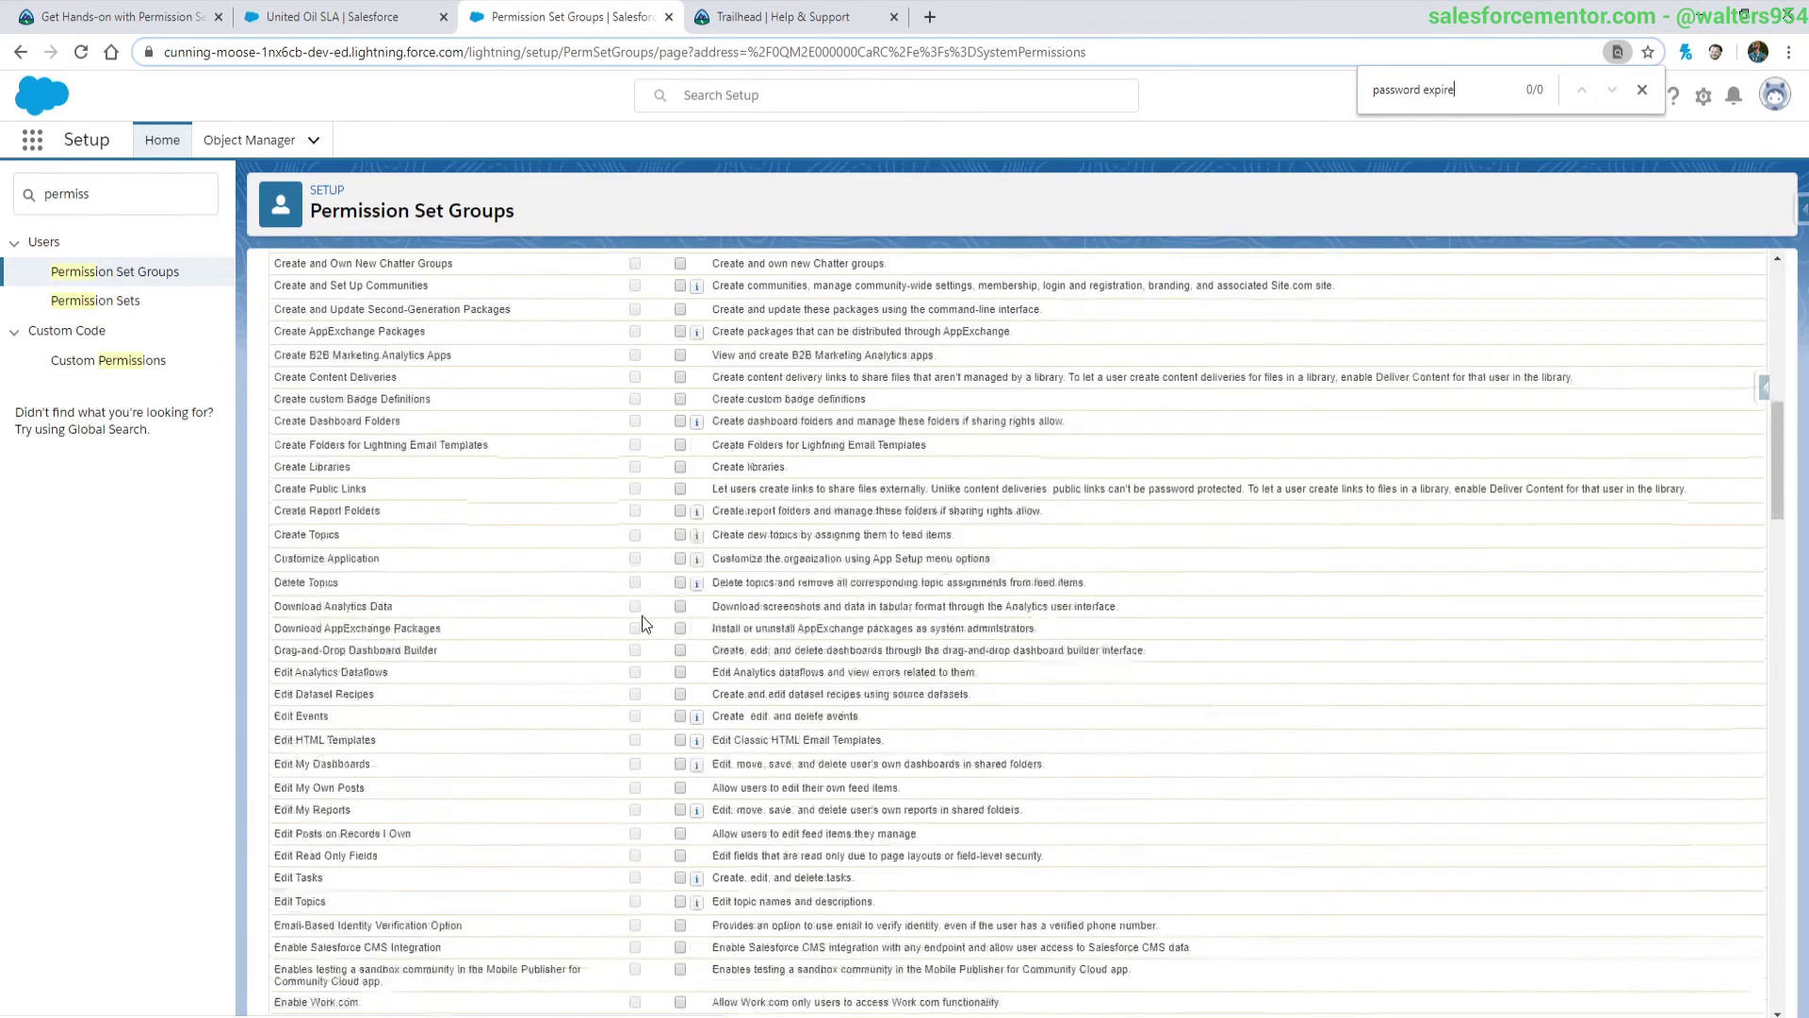
pyautogui.scroll(-10, 603, 629)
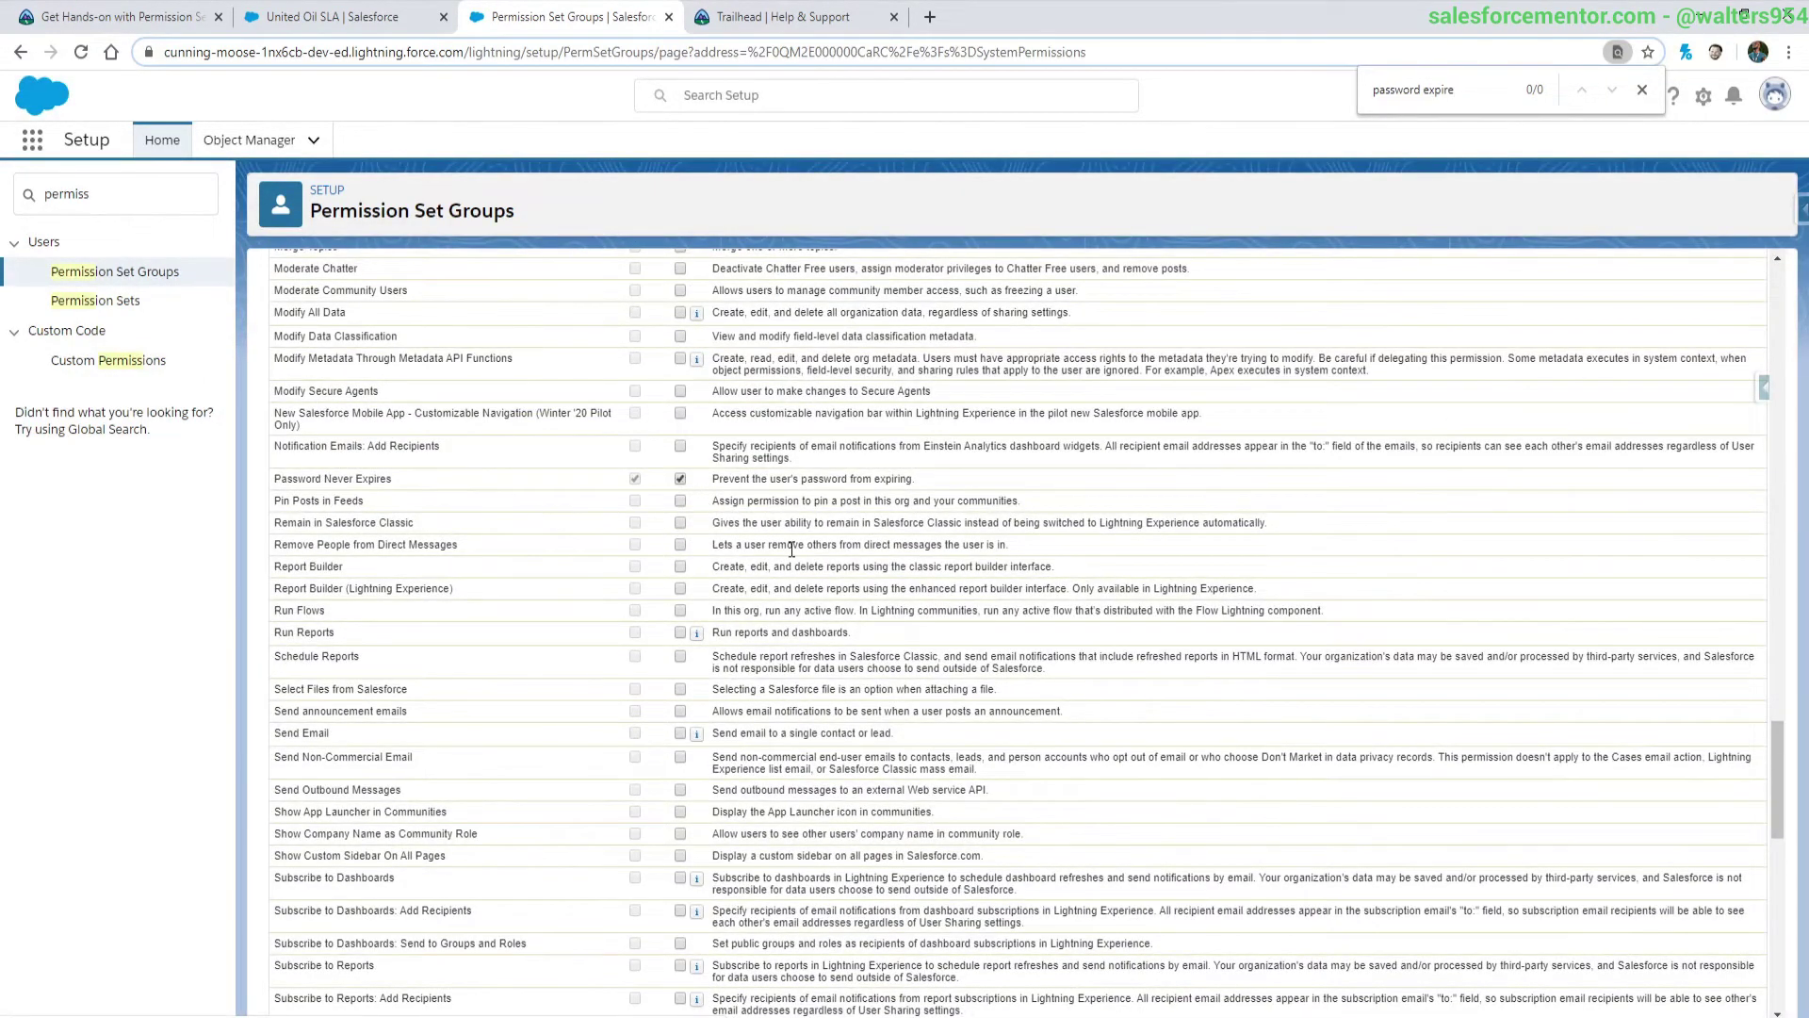
pyautogui.scroll(7, 868, 545)
pyautogui.scroll(10, 868, 545)
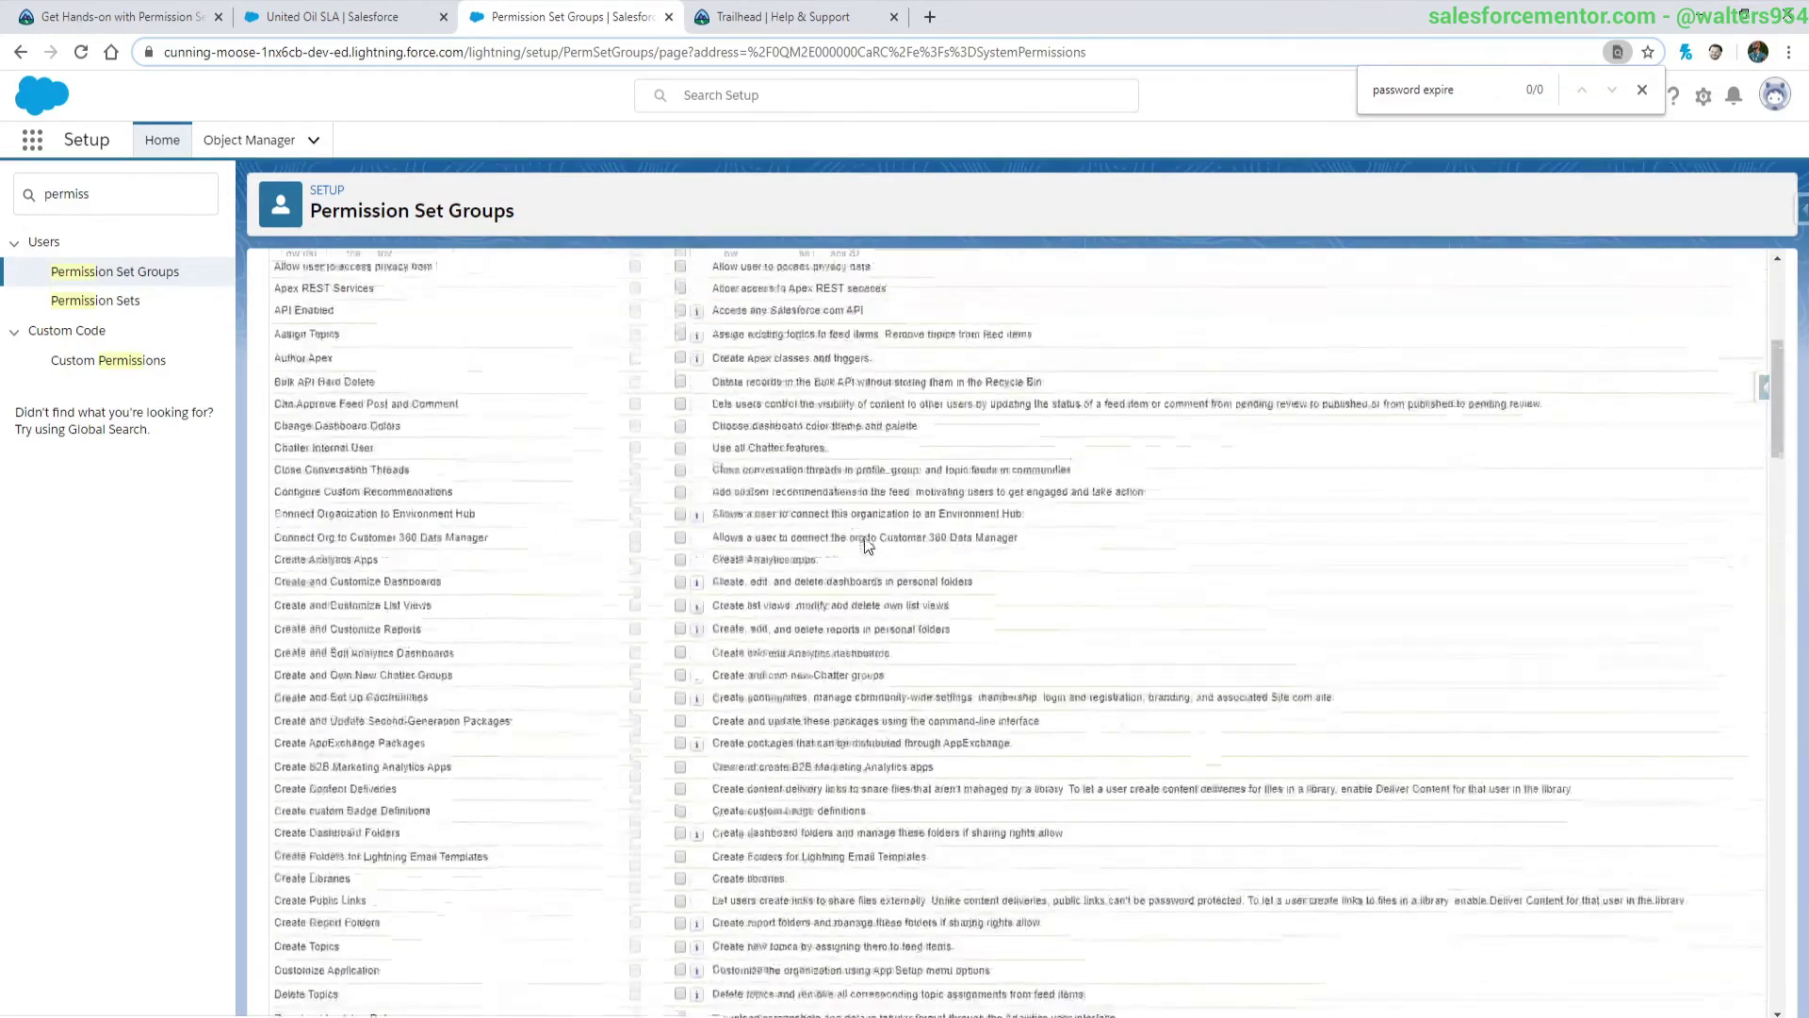
pyautogui.click(741, 428)
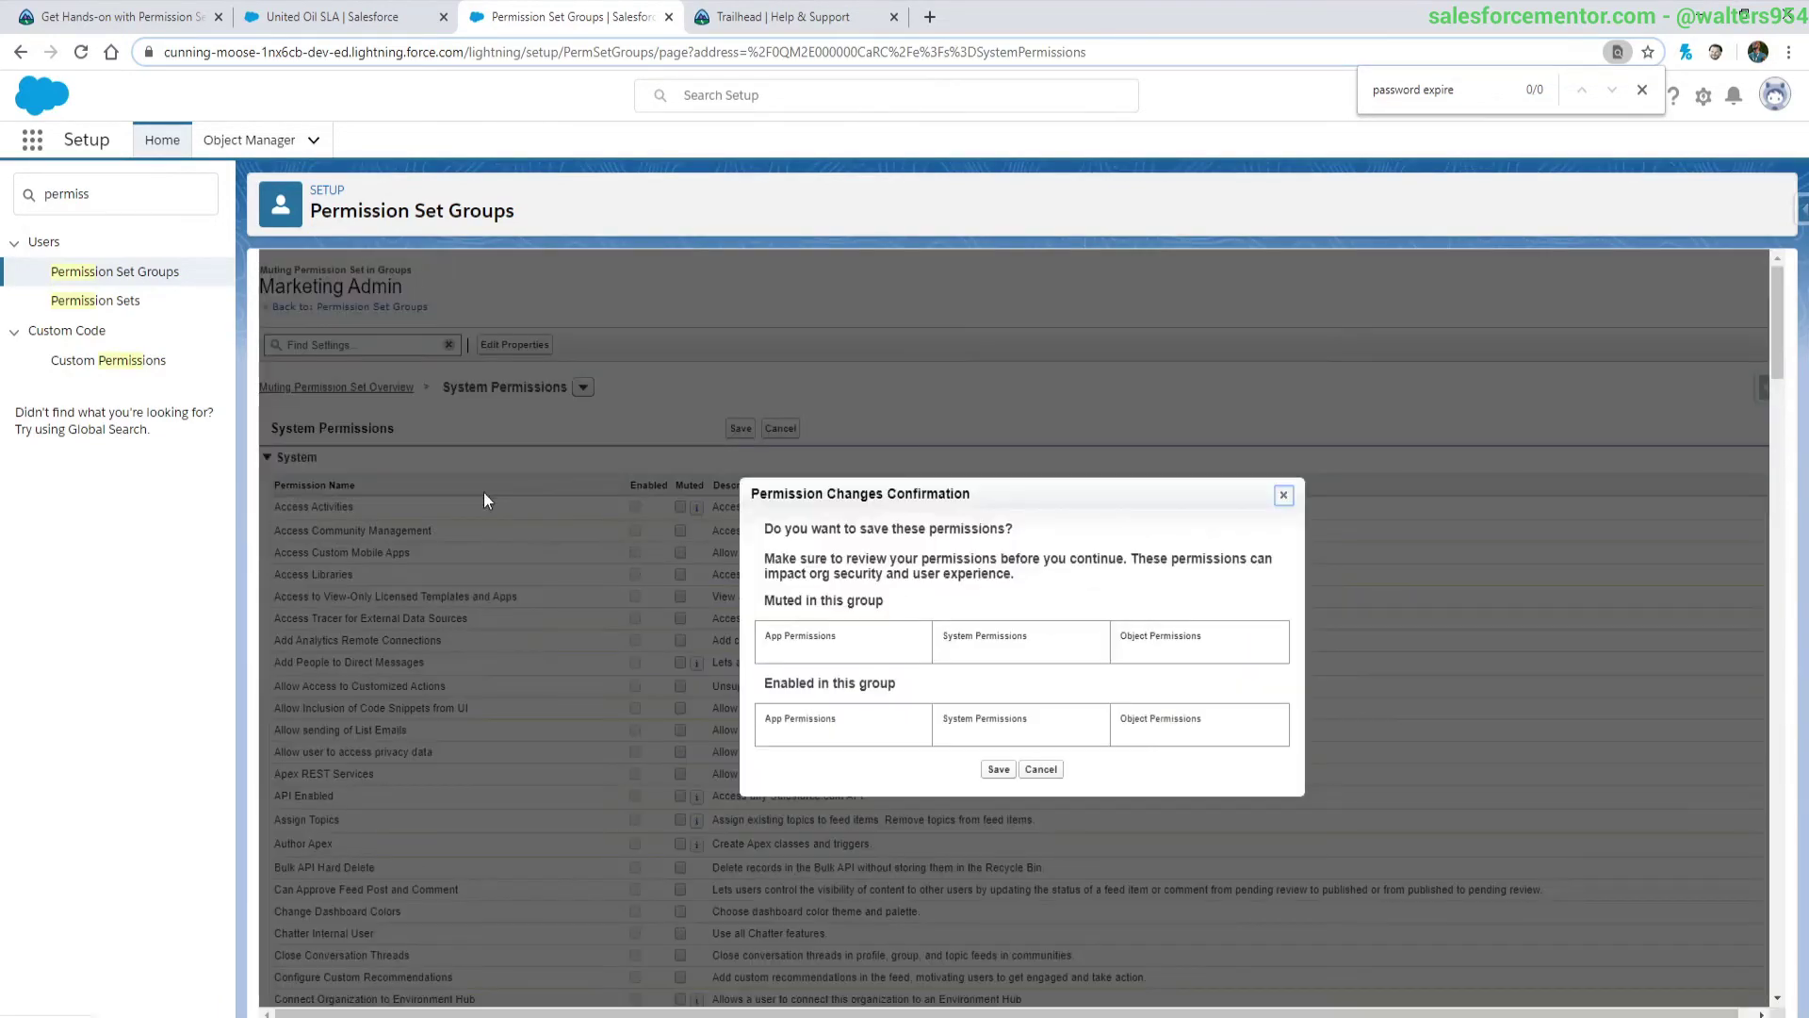
pyautogui.click(998, 769)
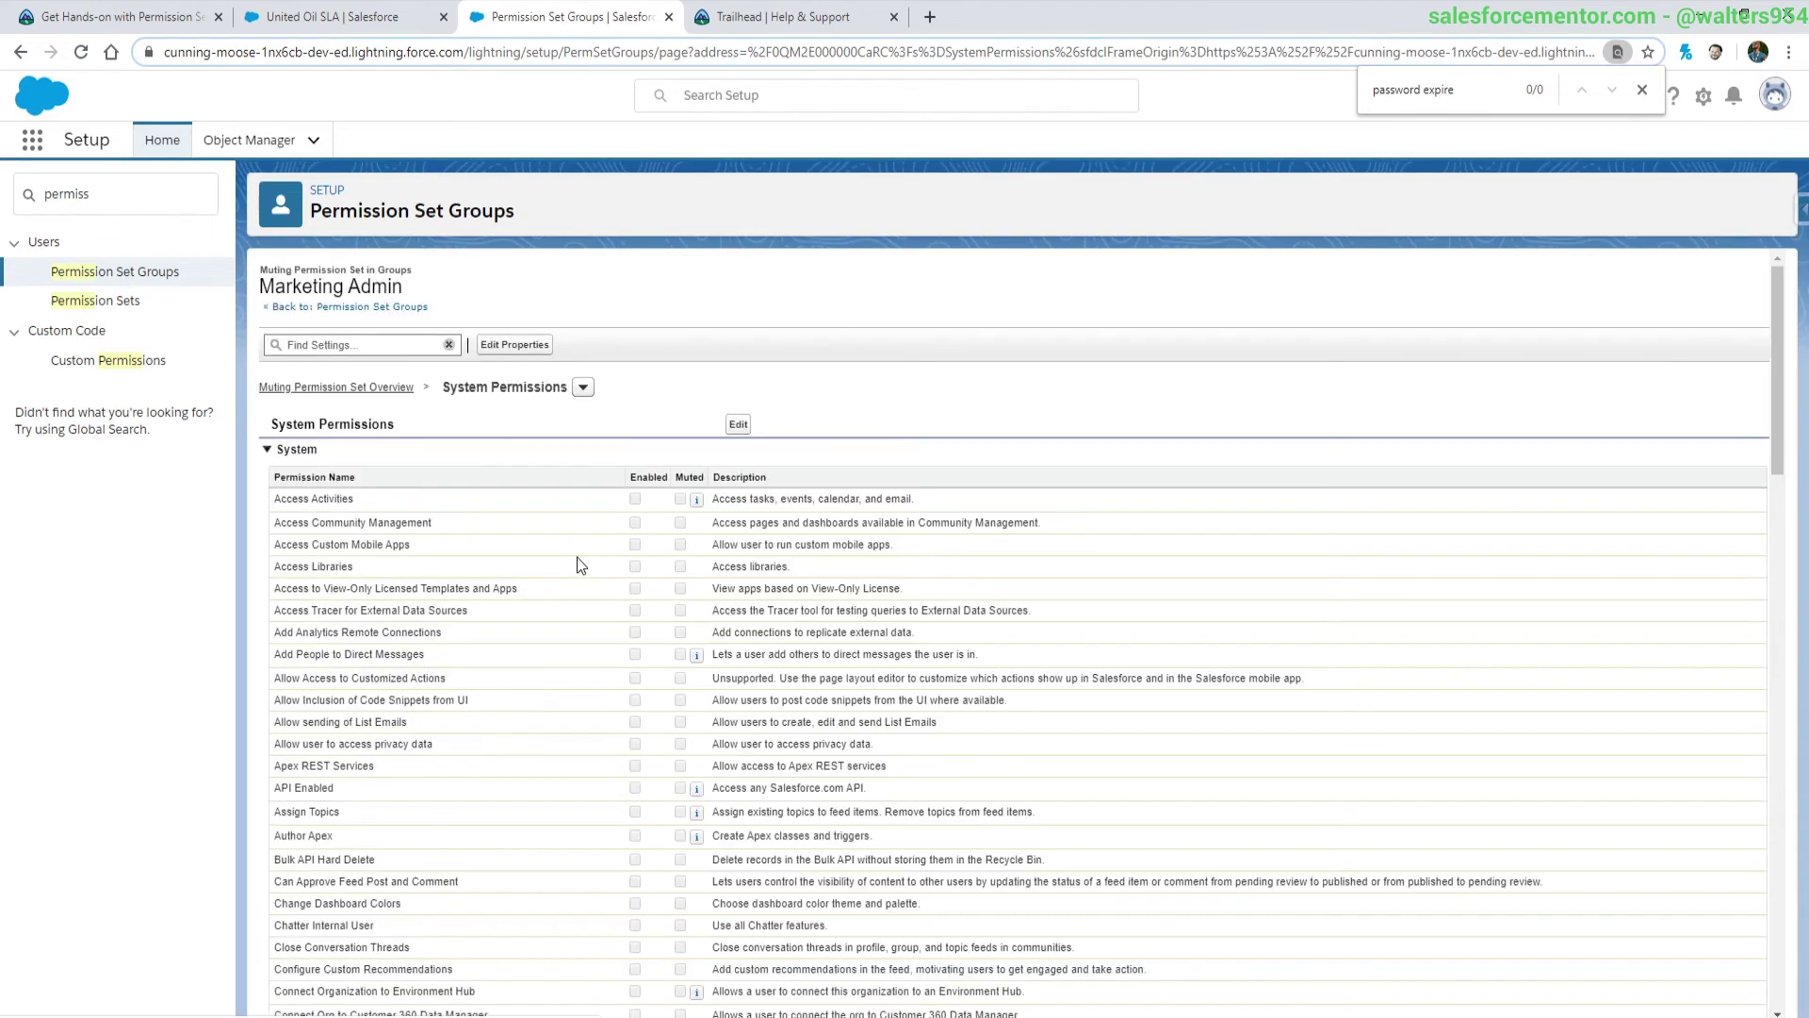
# Step: Get the challenge marked complete for +500 points, then view the Certification Maintenance Schedule article
pyautogui.click(331, 318)
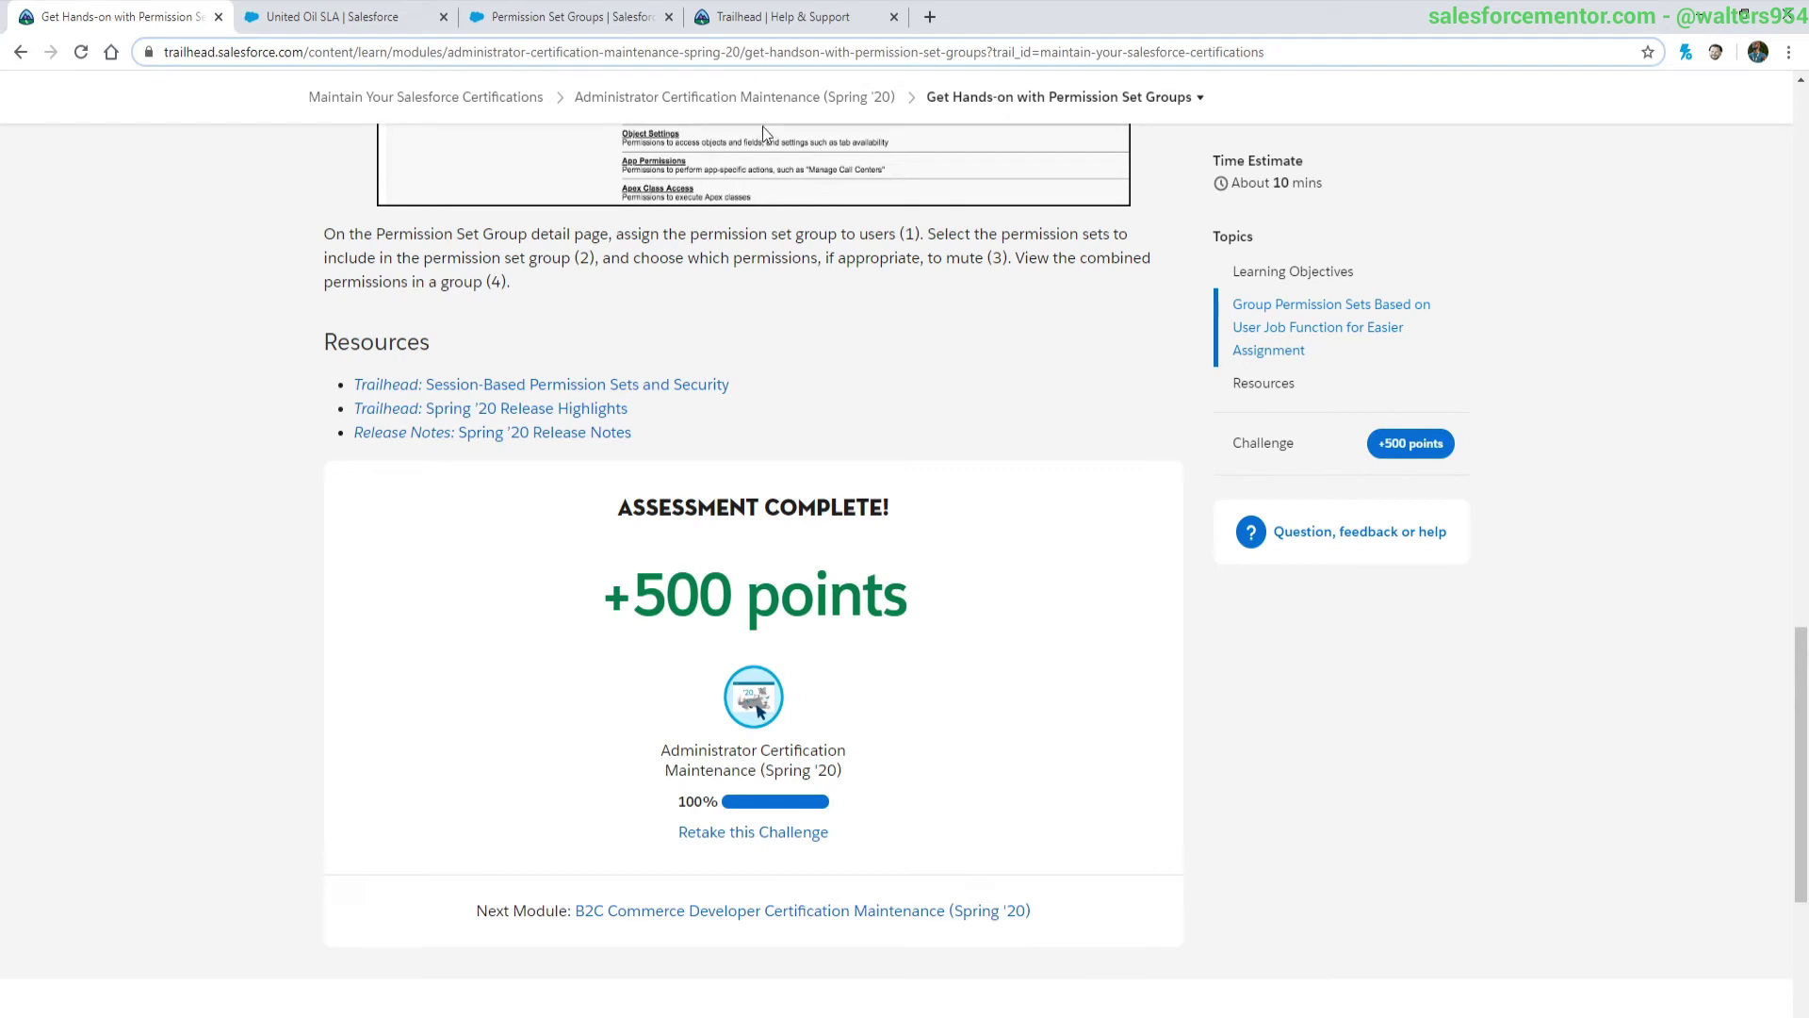
pyautogui.click(763, 26)
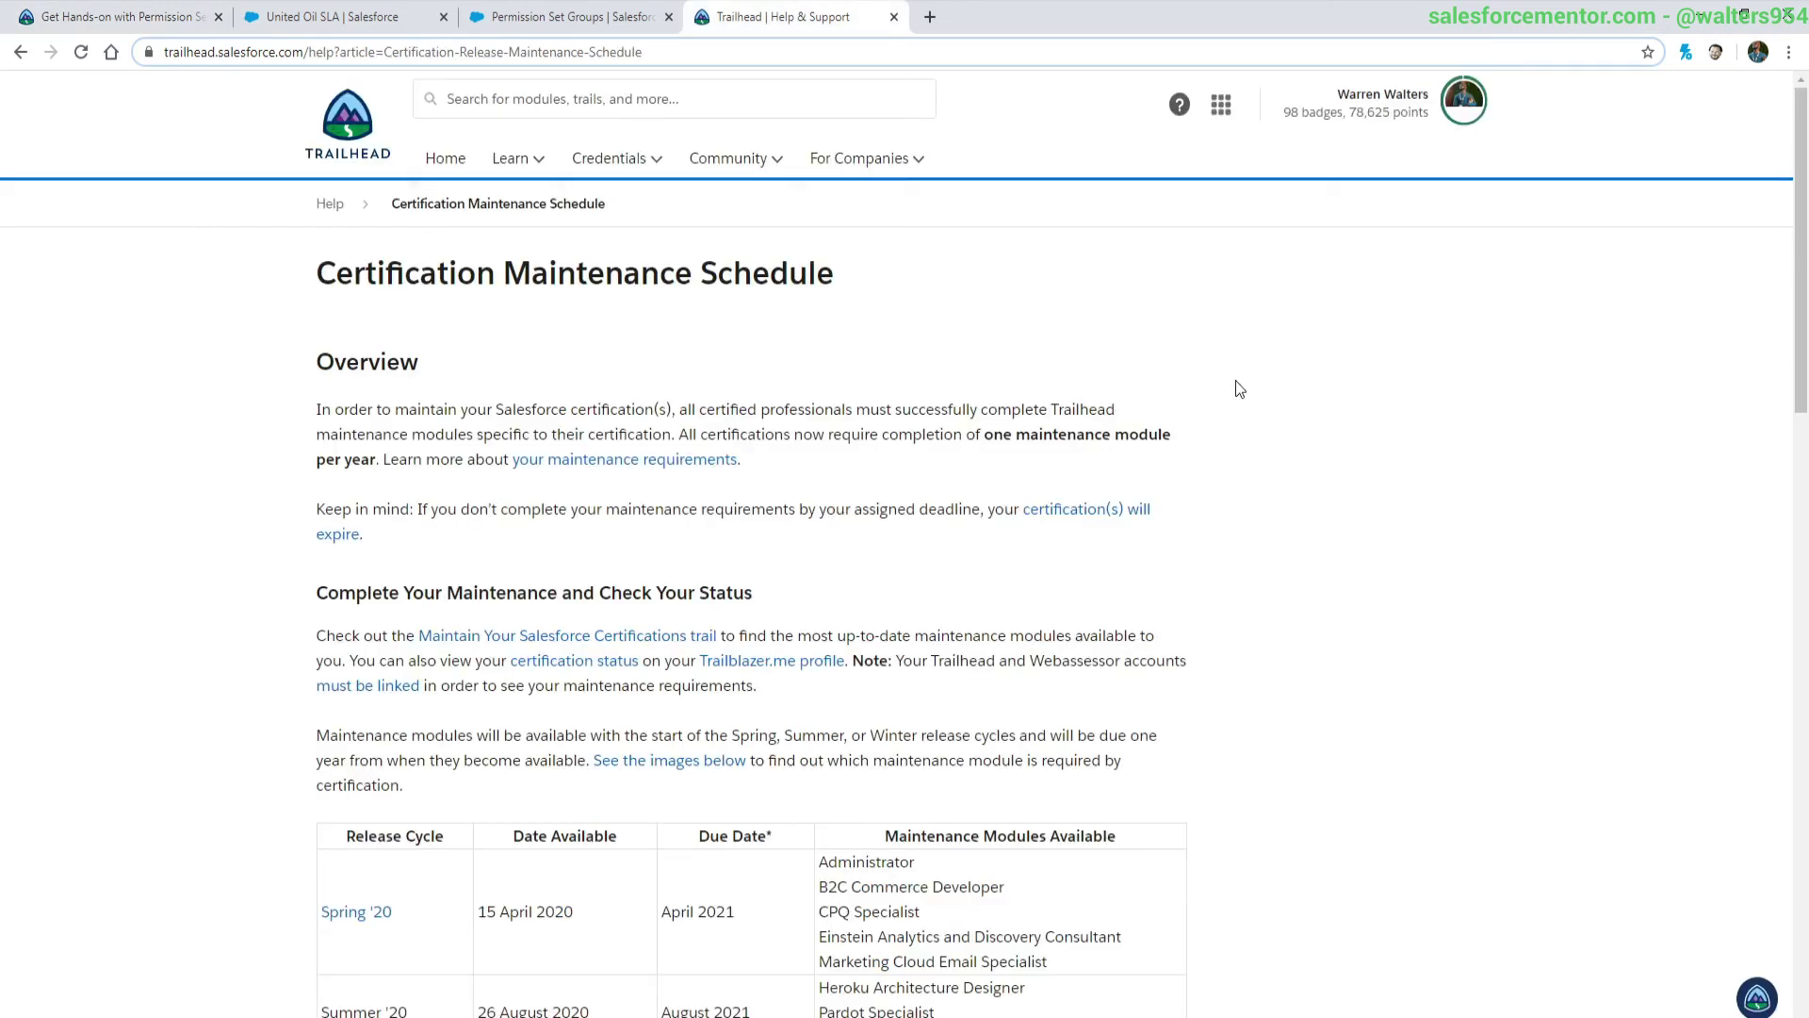
pyautogui.scroll(-3, 1260, 744)
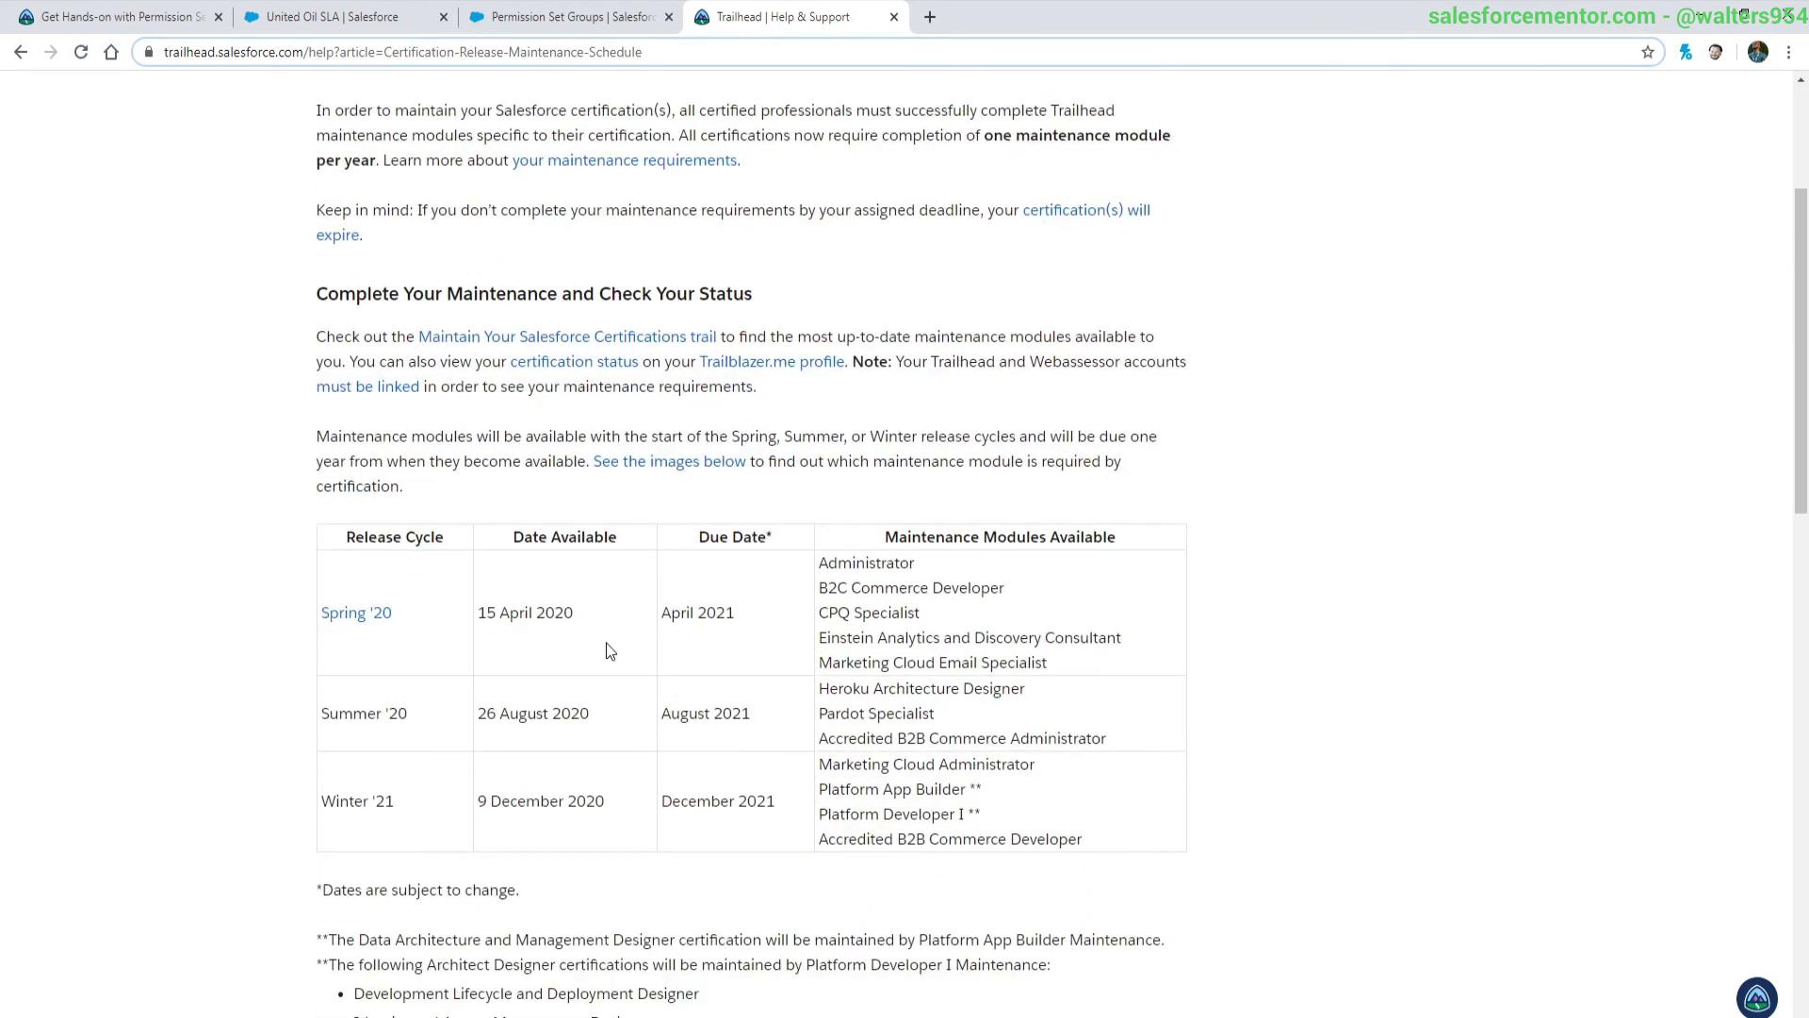
pyautogui.doubleClick(860, 563)
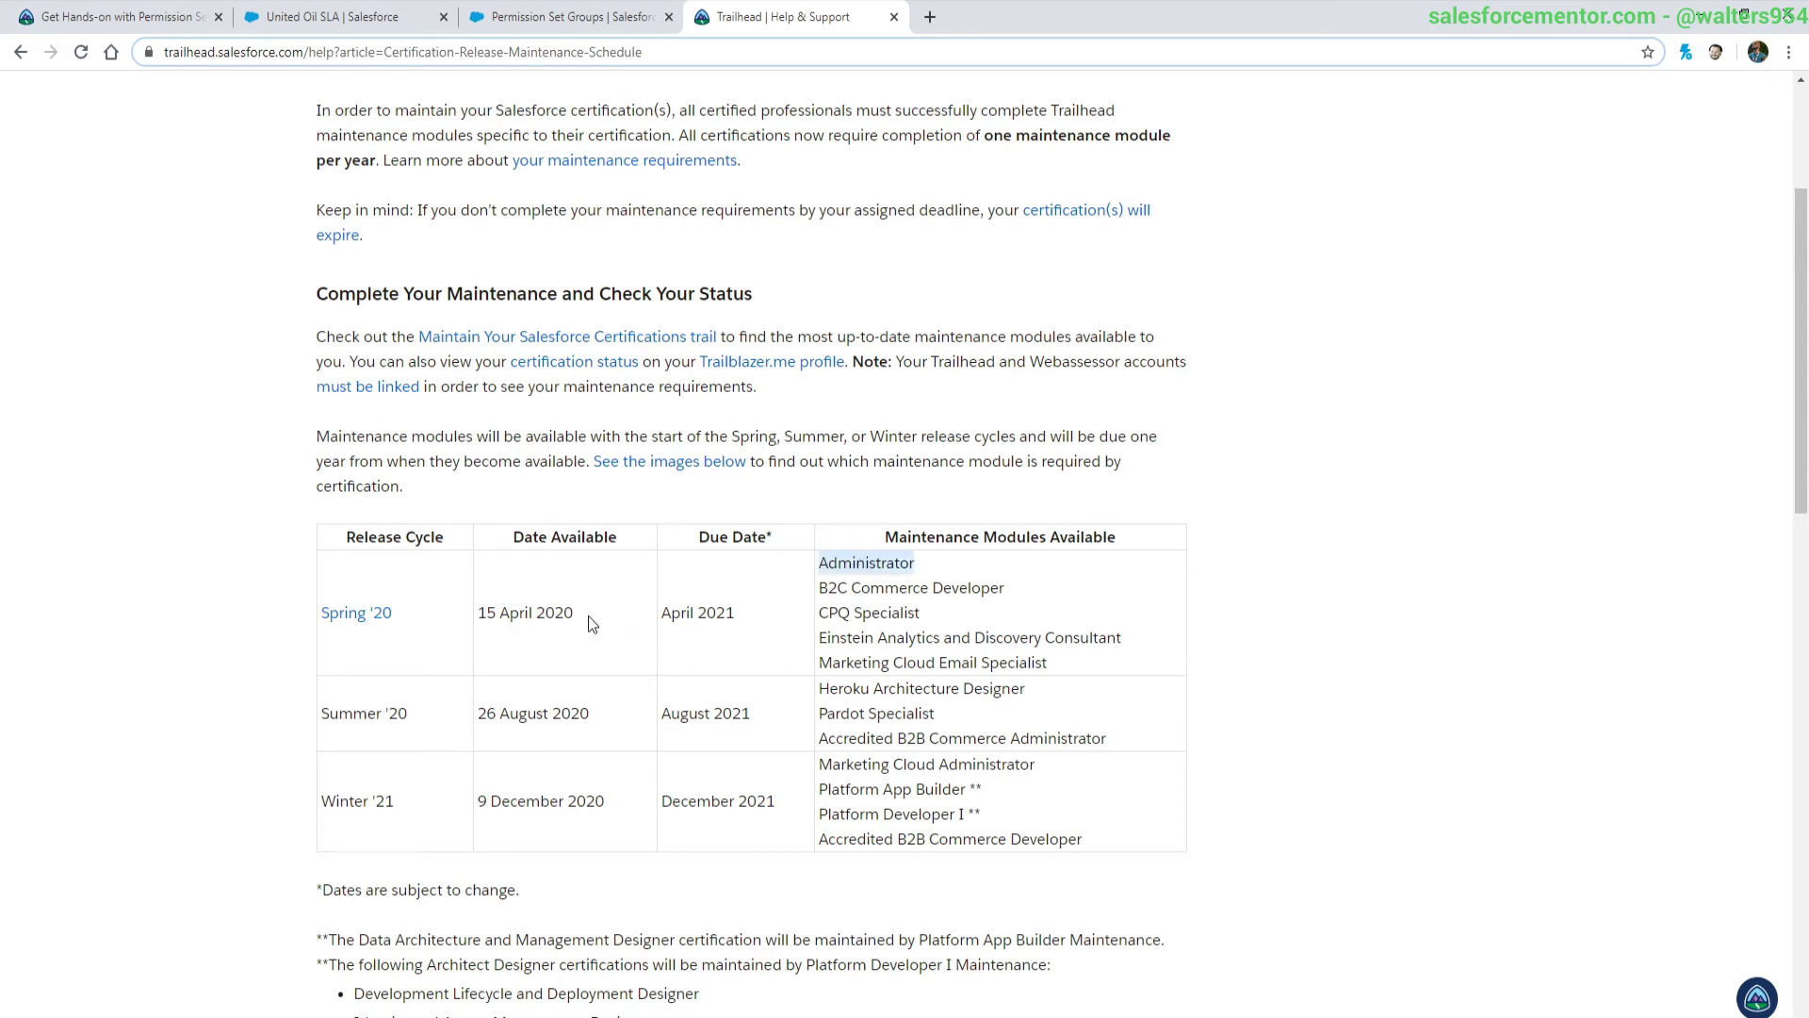
pyautogui.click(719, 619)
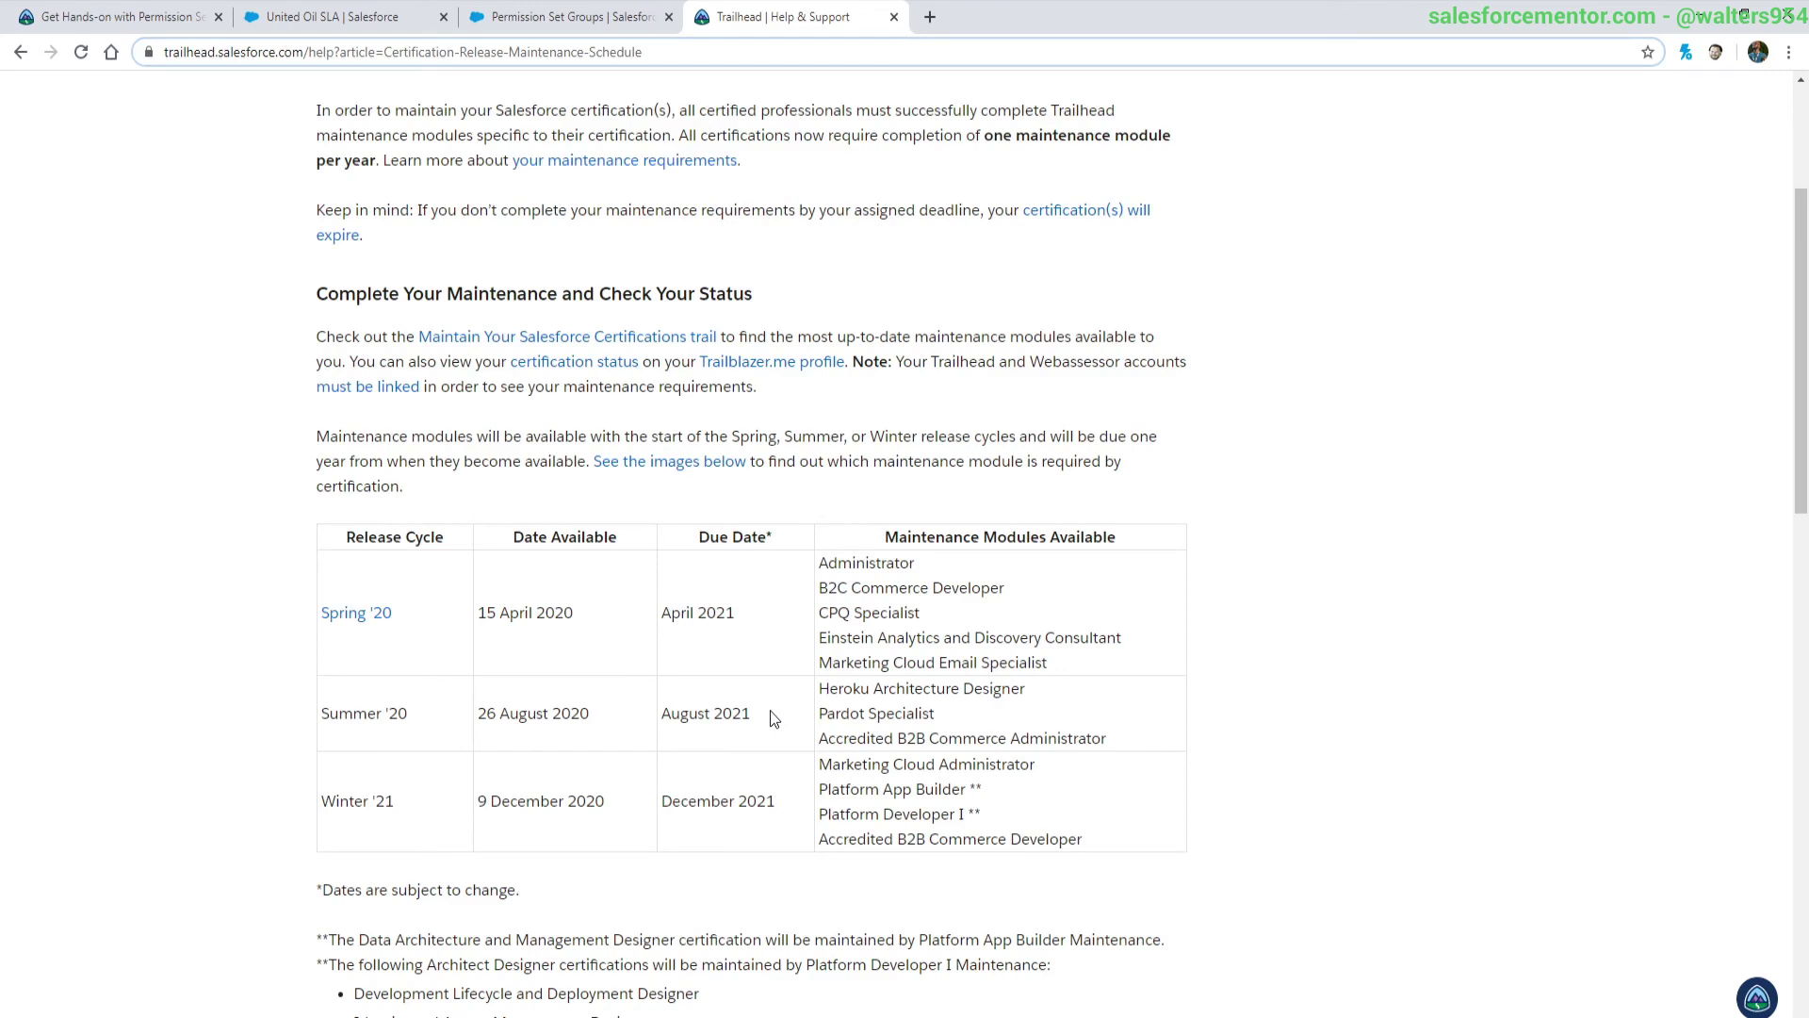
# Step: Expand the Administrator, Architect and Consultant Credentials sections to reveal their maintenance tables
pyautogui.scroll(-7, 773, 718)
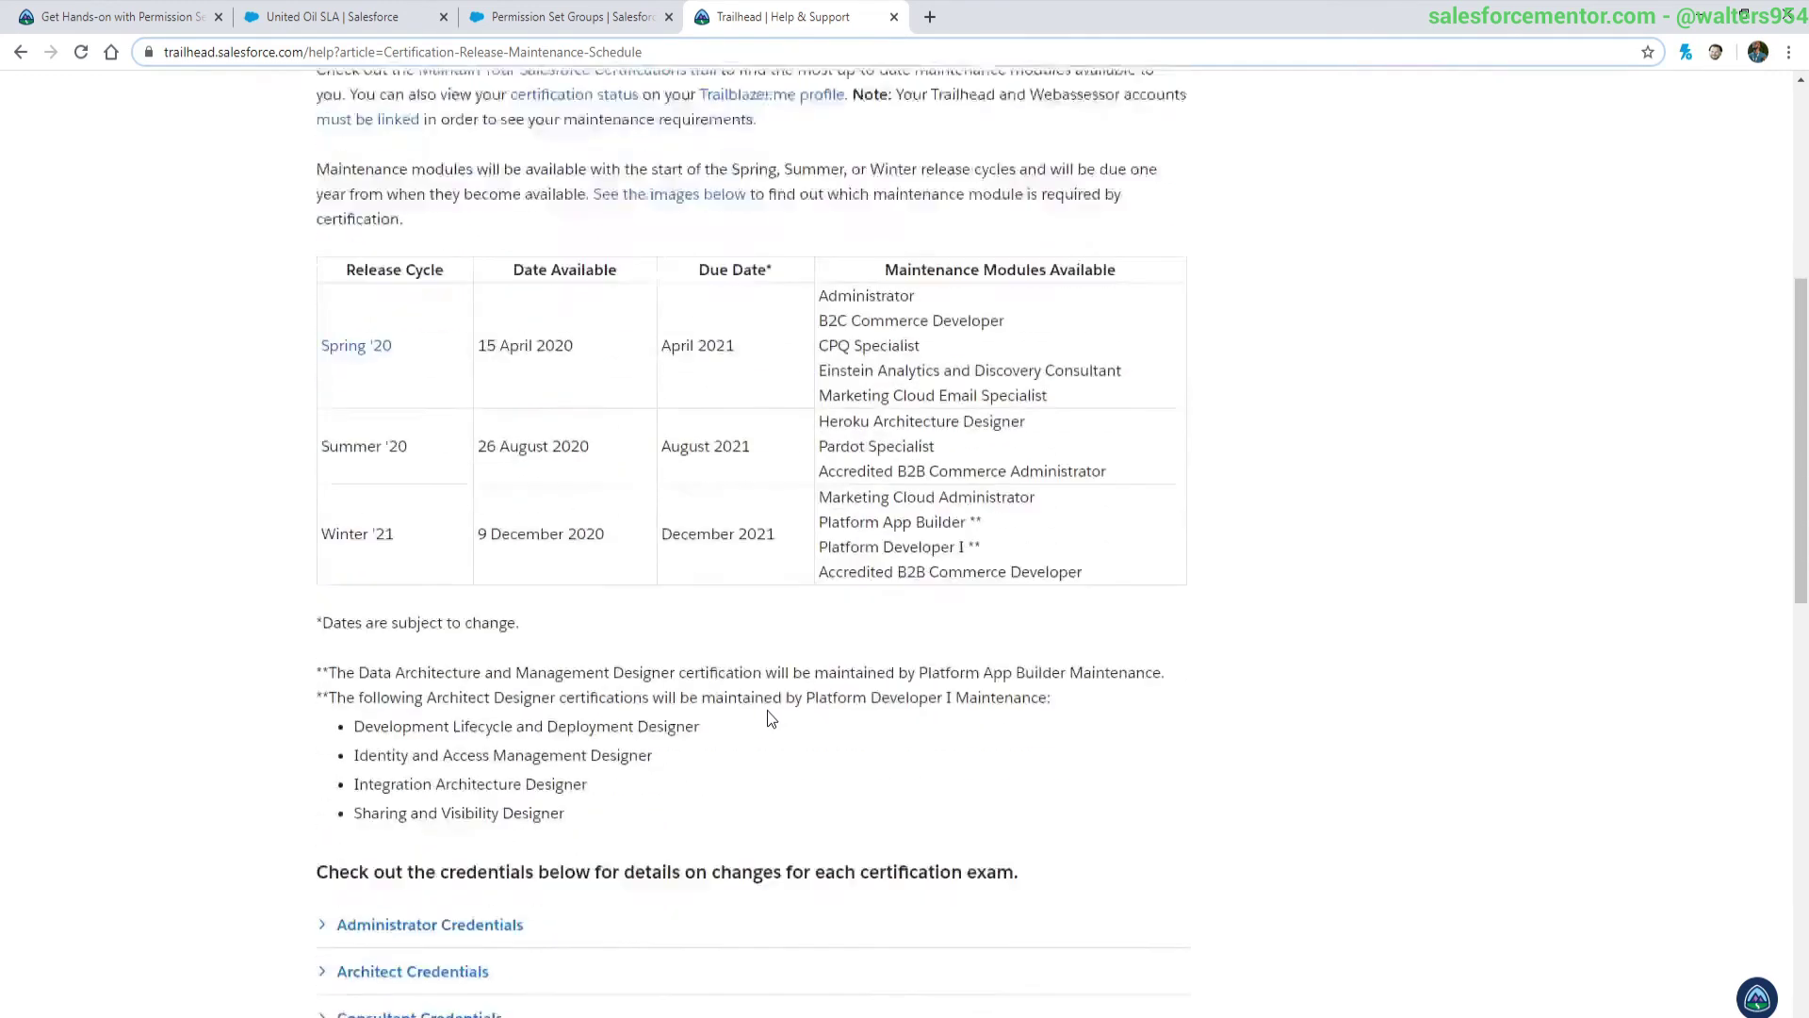
pyautogui.click(417, 494)
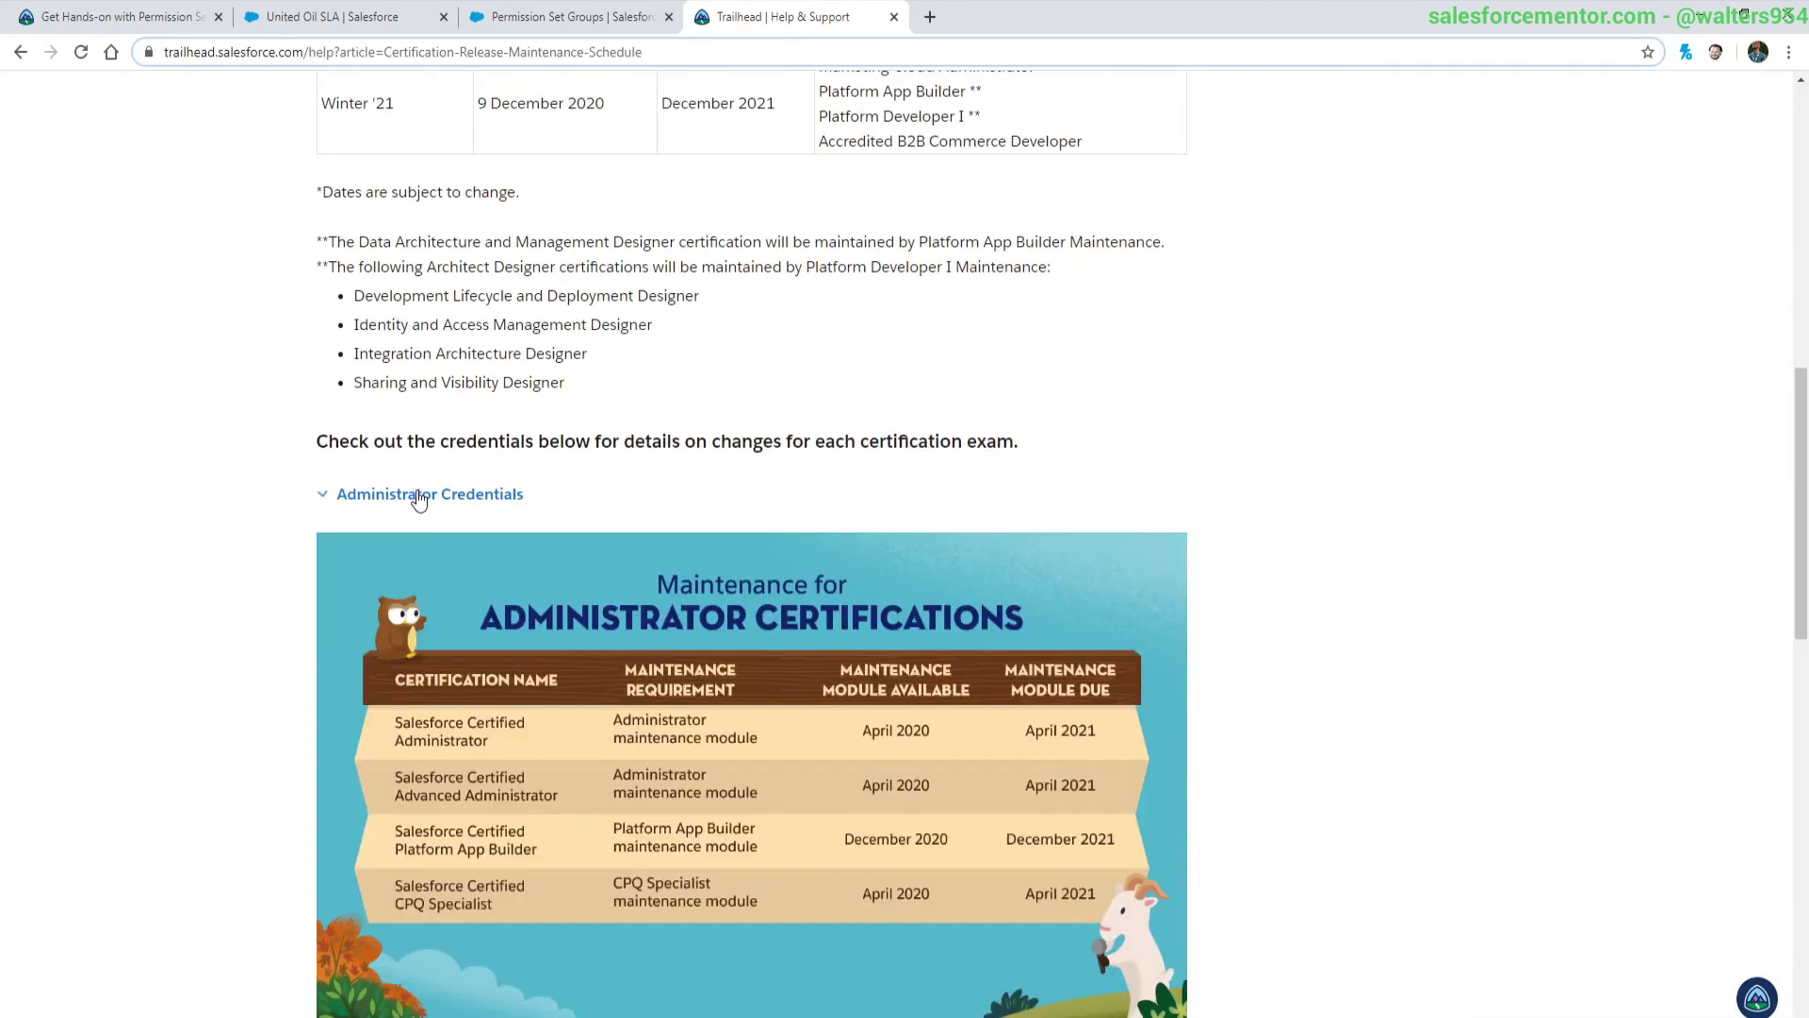
pyautogui.scroll(-2, 416, 493)
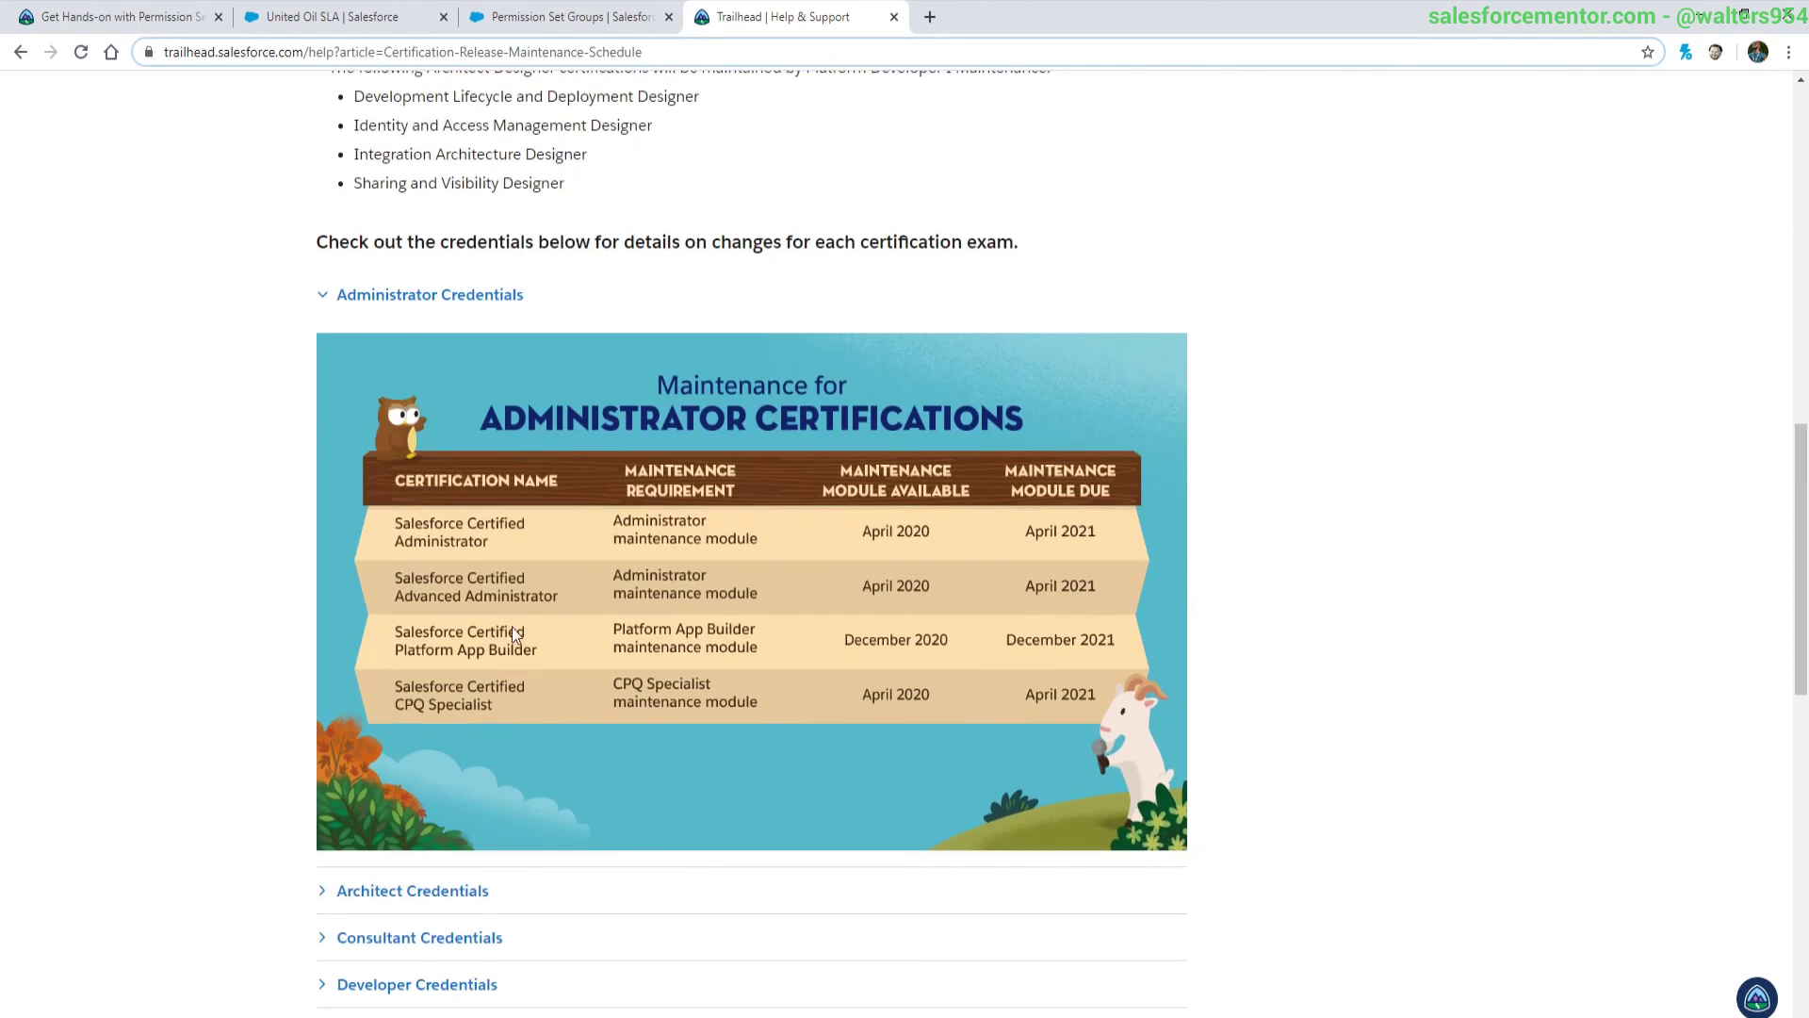
pyautogui.click(424, 891)
pyautogui.scroll(-1, 179, 707)
pyautogui.scroll(-4, 194, 684)
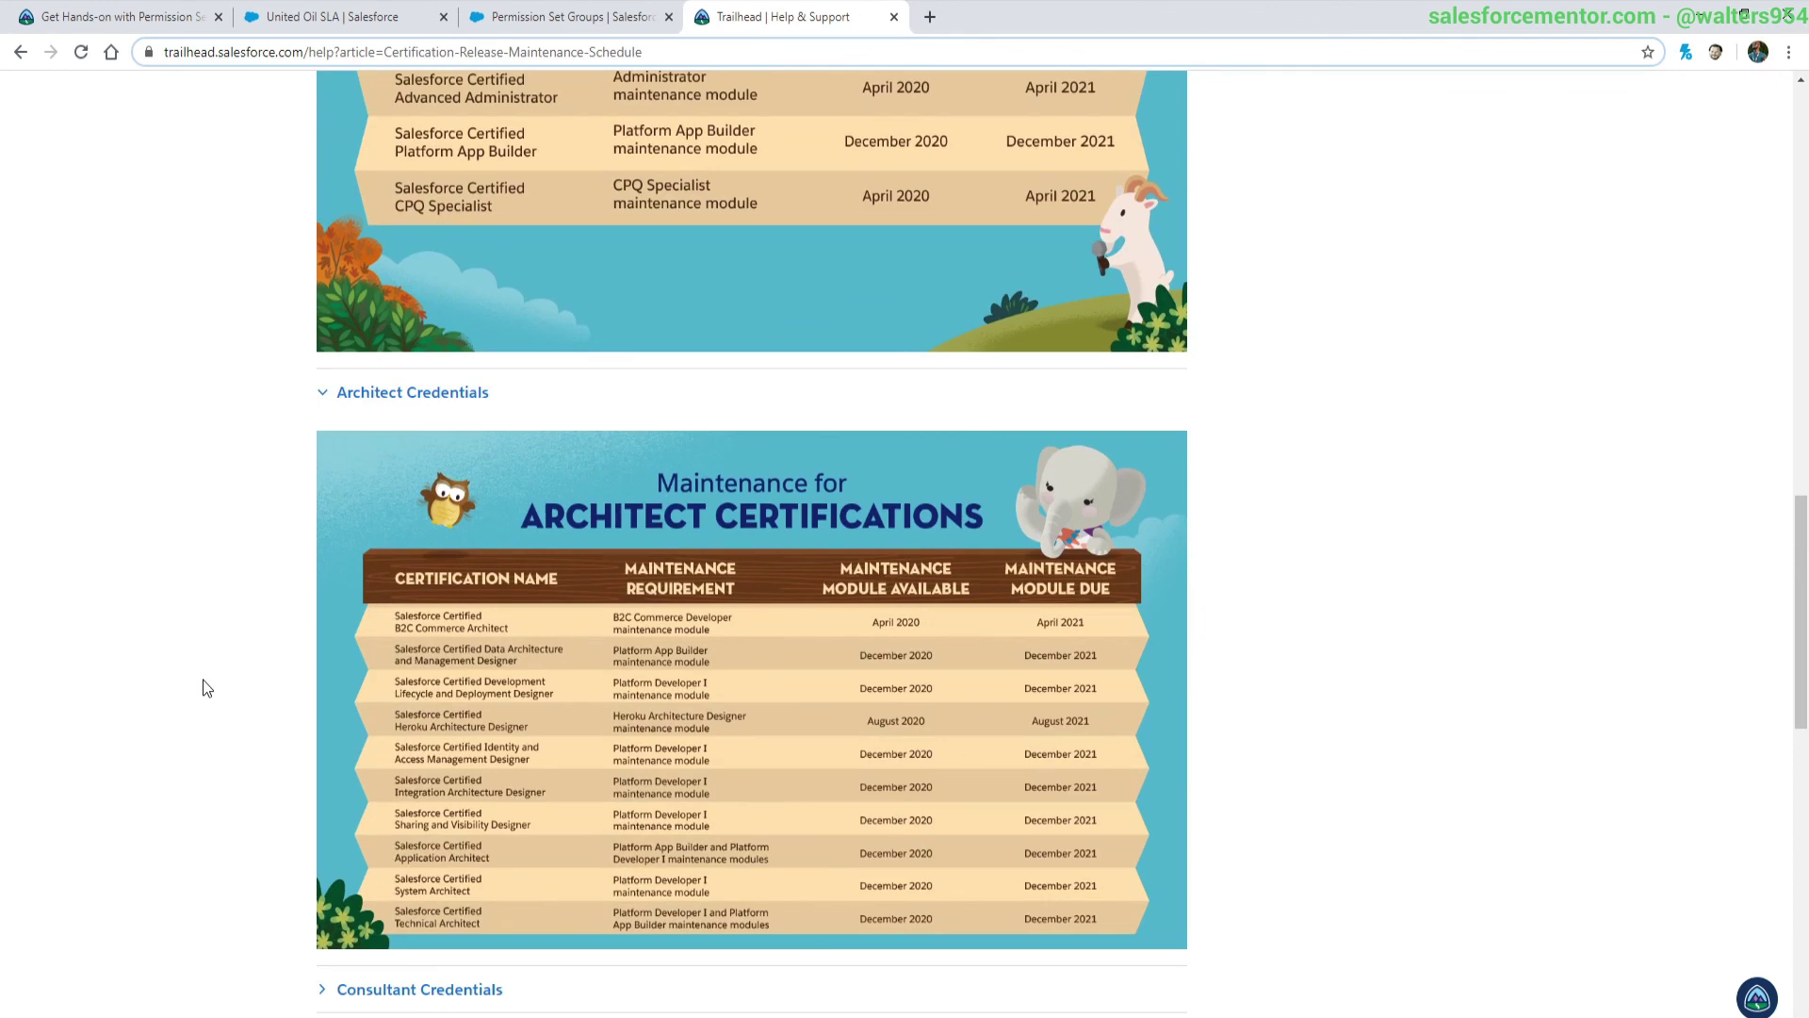
pyautogui.click(419, 988)
pyautogui.scroll(-6, 411, 900)
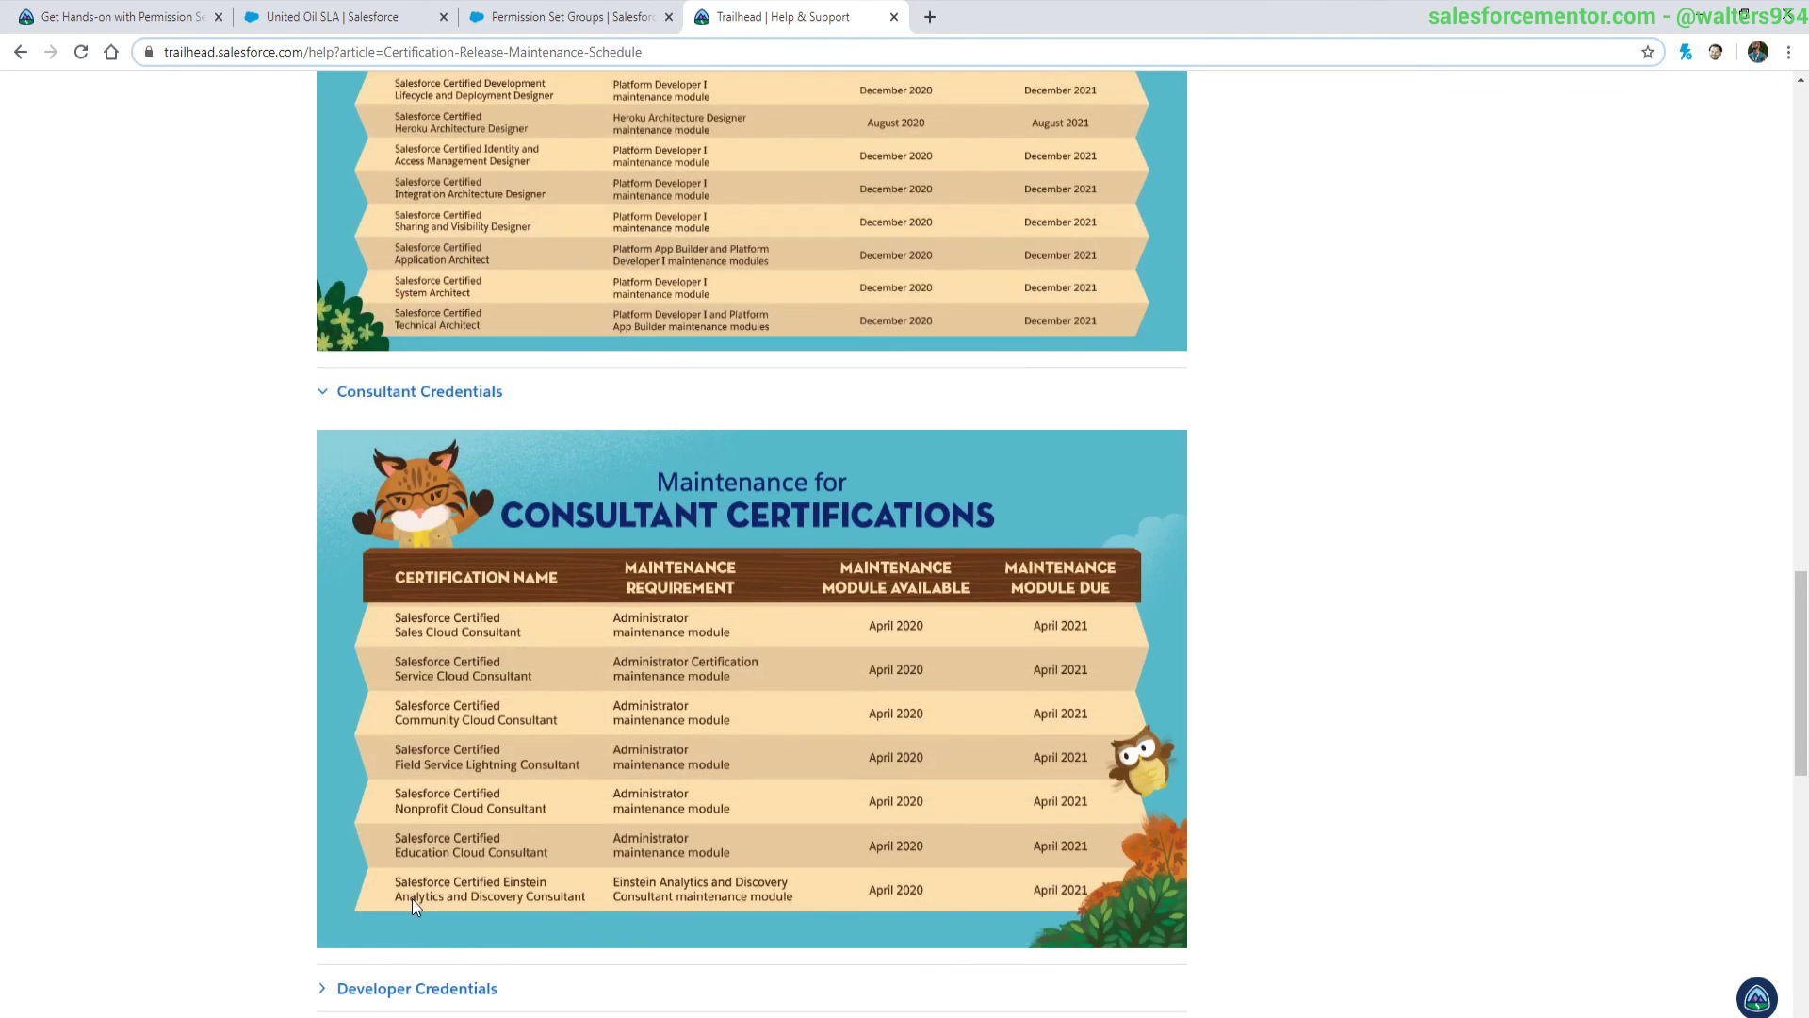